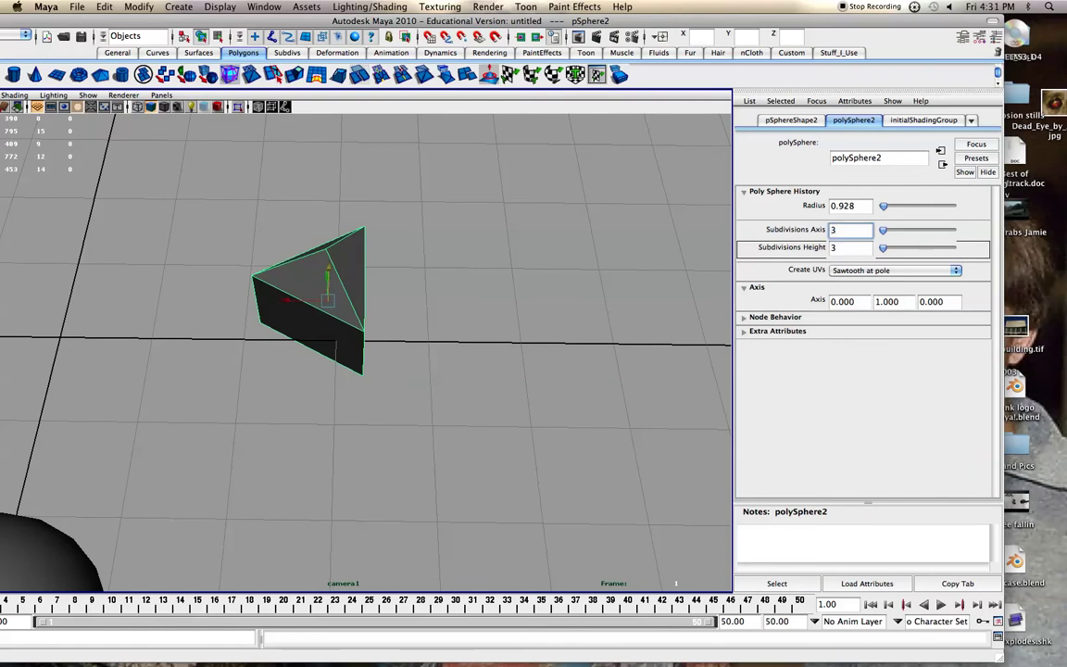
# - Set the selected polygon sphere's Subdivisions Axis and Subdivisions Height to 40
pyautogui.press('Tab')
pyautogui.write('40')
pyautogui.press('Return')
pyautogui.keyDown('alt'); pyautogui.moveTo(500, 237); pyautogui.dragTo(357, 234); pyautogui.keyUp('alt')
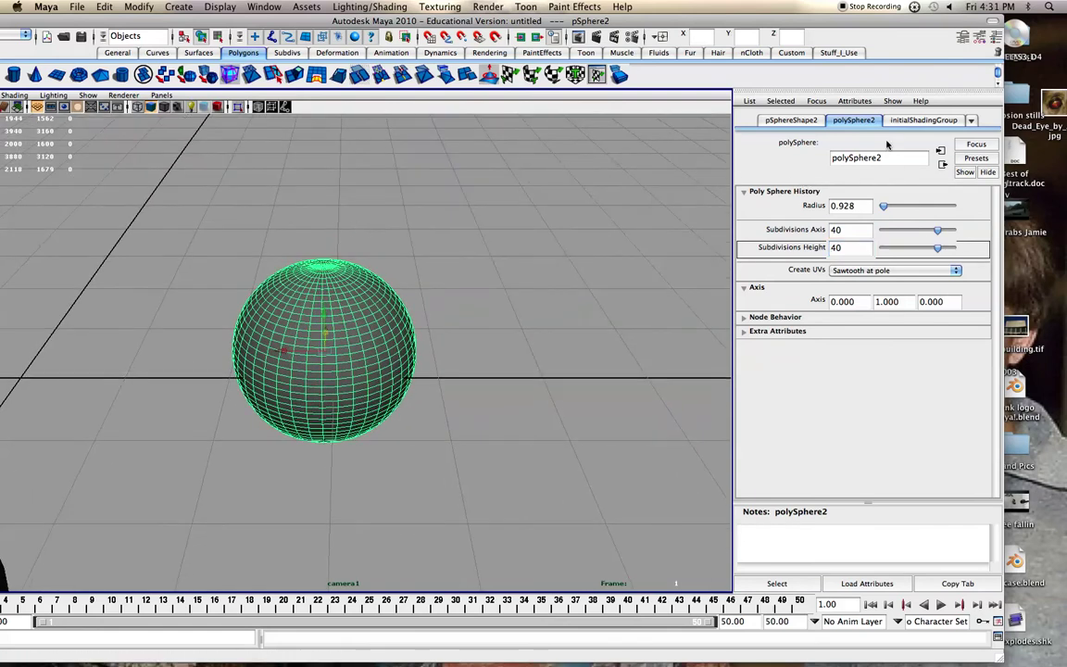
# - Examine the attributes of the sphere's initial shading group and its lambert1 material
pyautogui.click(905, 123)
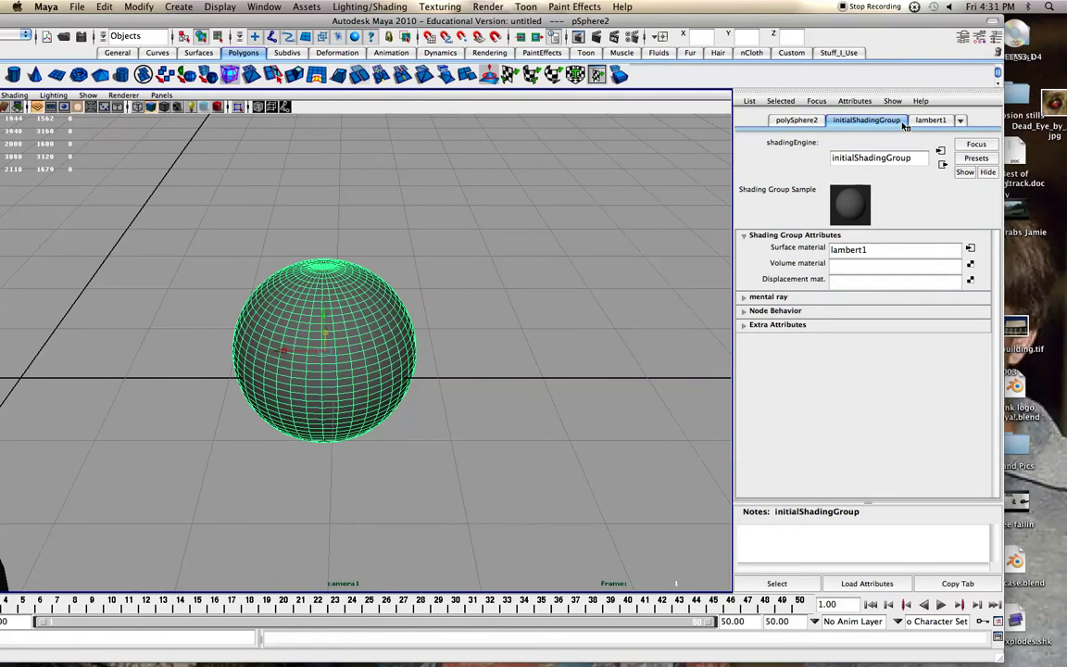
pyautogui.scroll(3, 297, 315)
pyautogui.keyDown('alt'); pyautogui.moveTo(297, 315); pyautogui.dragTo(255, 306); pyautogui.keyUp('alt')
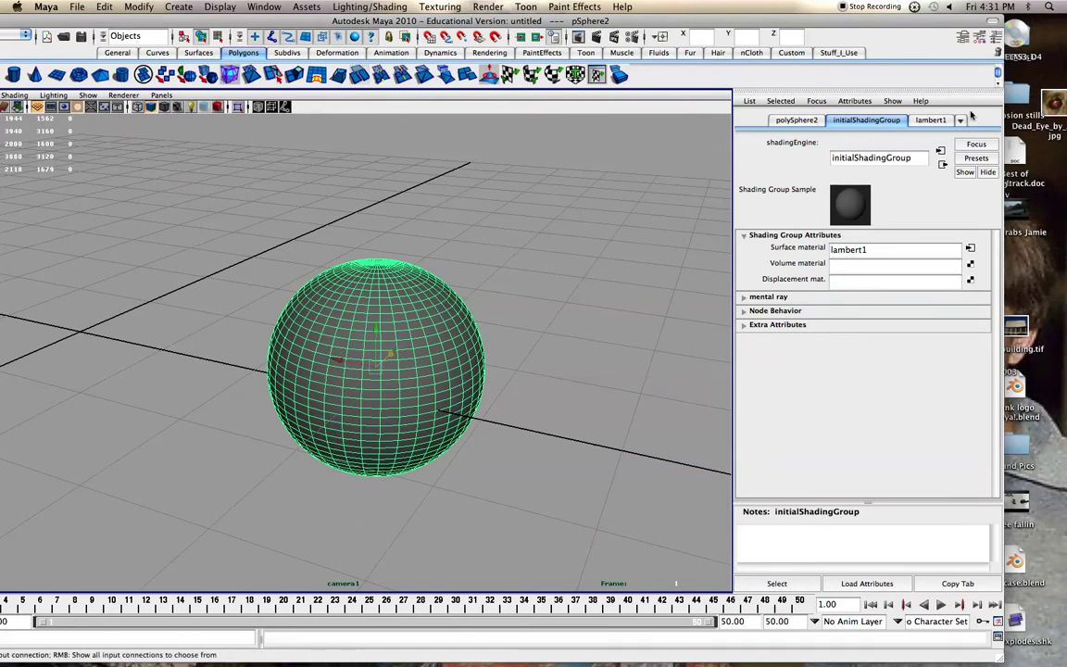
pyautogui.click(938, 120)
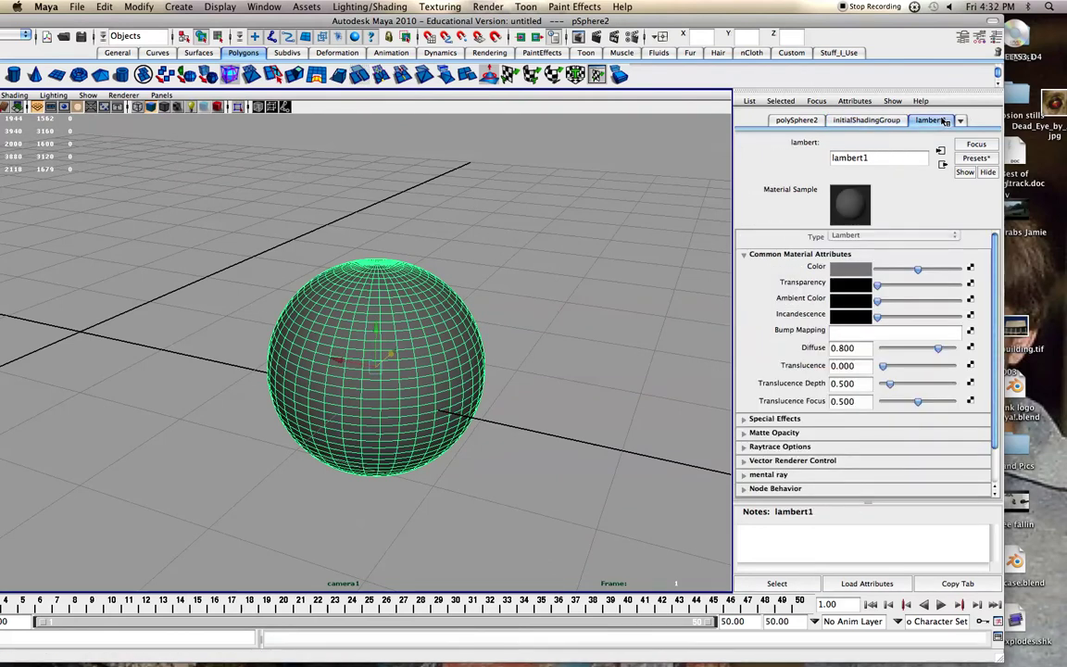
pyautogui.scroll(-1, 965, 329)
pyautogui.scroll(1, 965, 329)
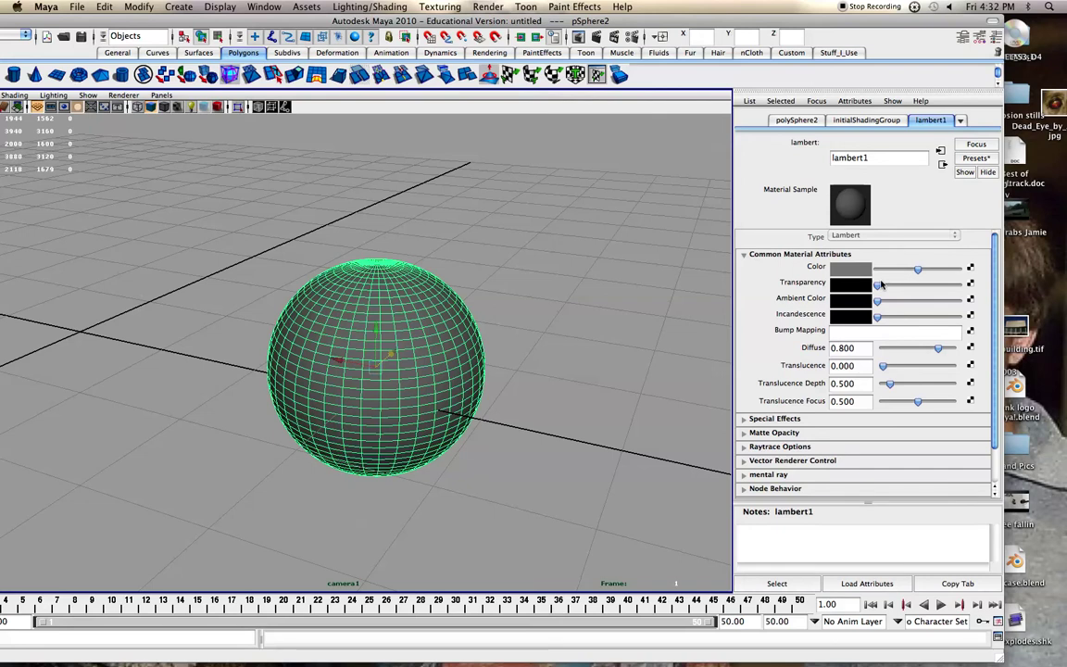
# - Move the program window so the tool box and menu set selector are in view, and reselect the sphere
pyautogui.click(591, 301)
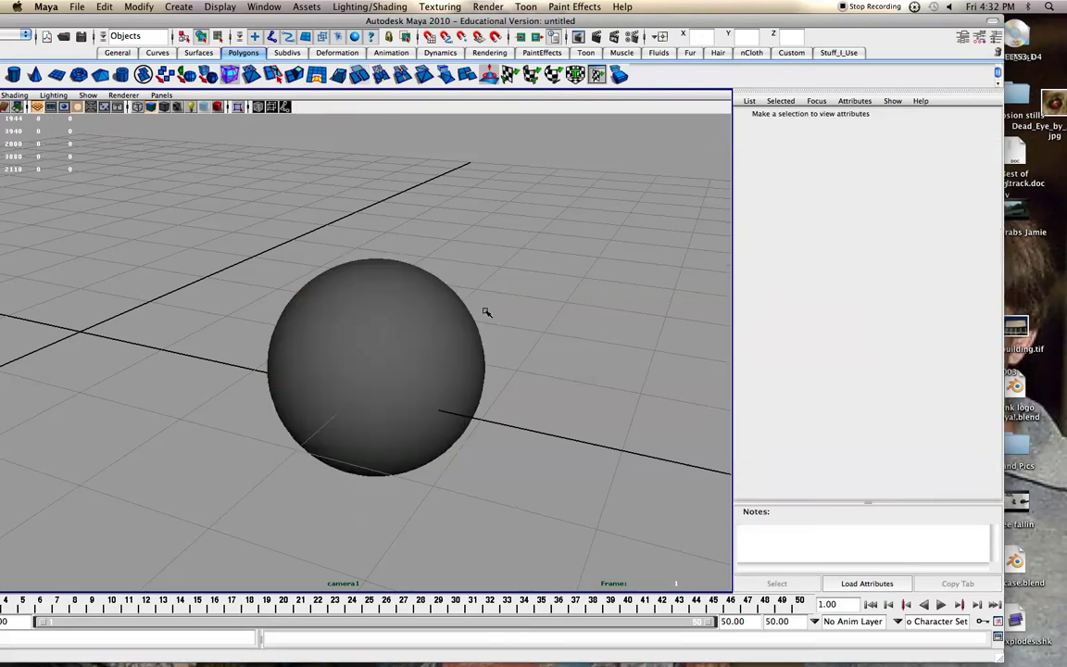
pyautogui.moveTo(482, 21); pyautogui.dragTo(563, 20)
pyautogui.click(427, 279)
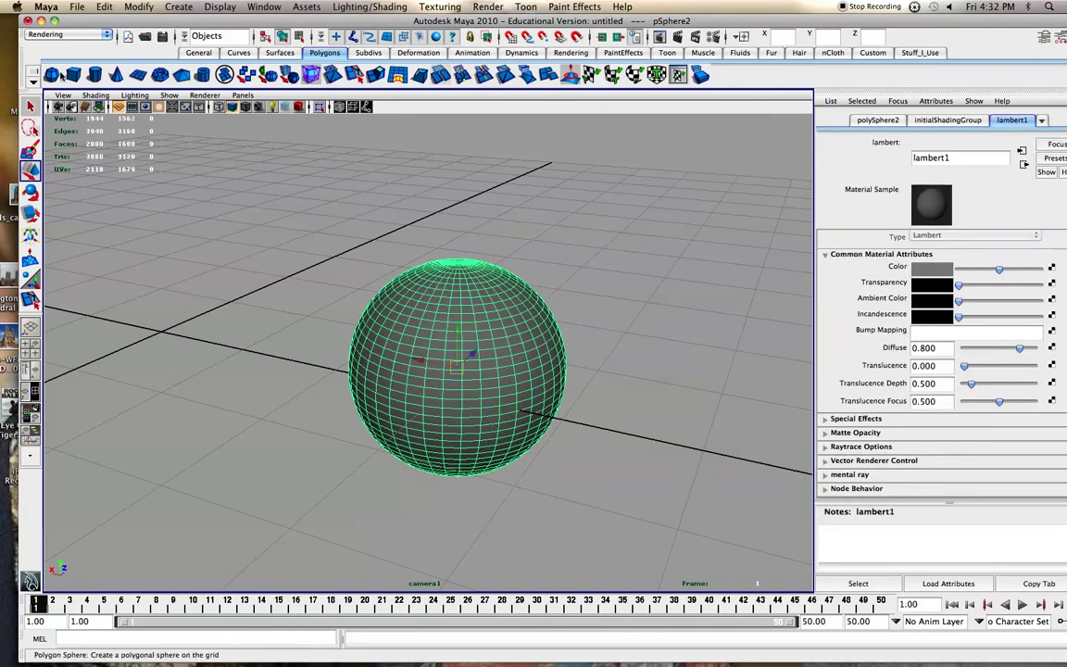
# - Display the Surfaces shelf and switch to the Animation menu set
pyautogui.click(280, 52)
pyautogui.click(54, 35)
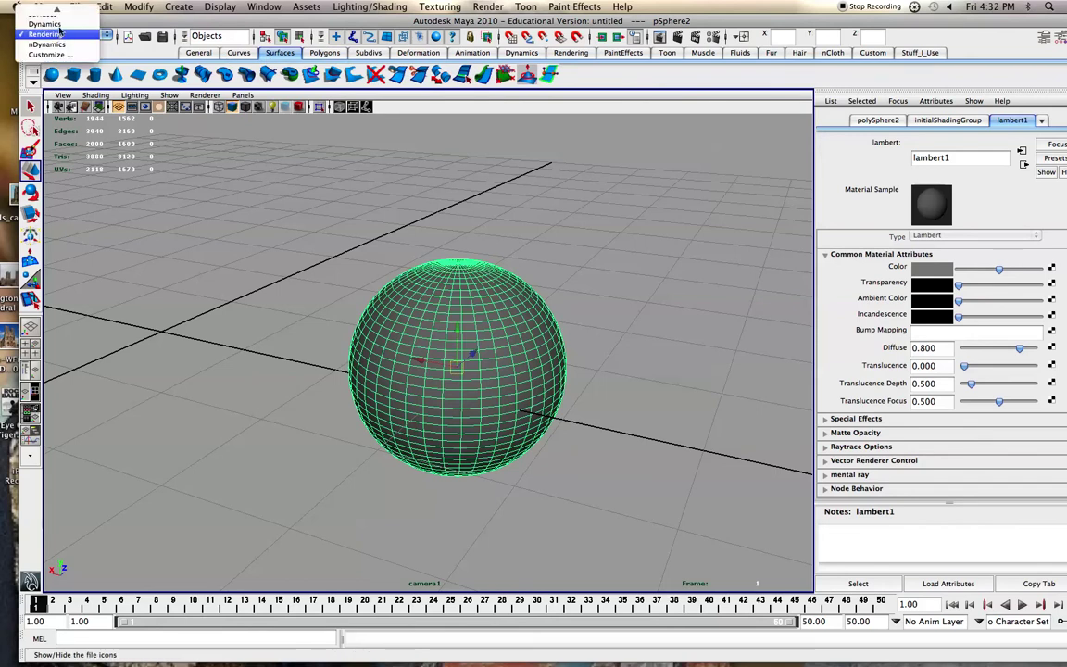
pyautogui.moveTo(61, 7)
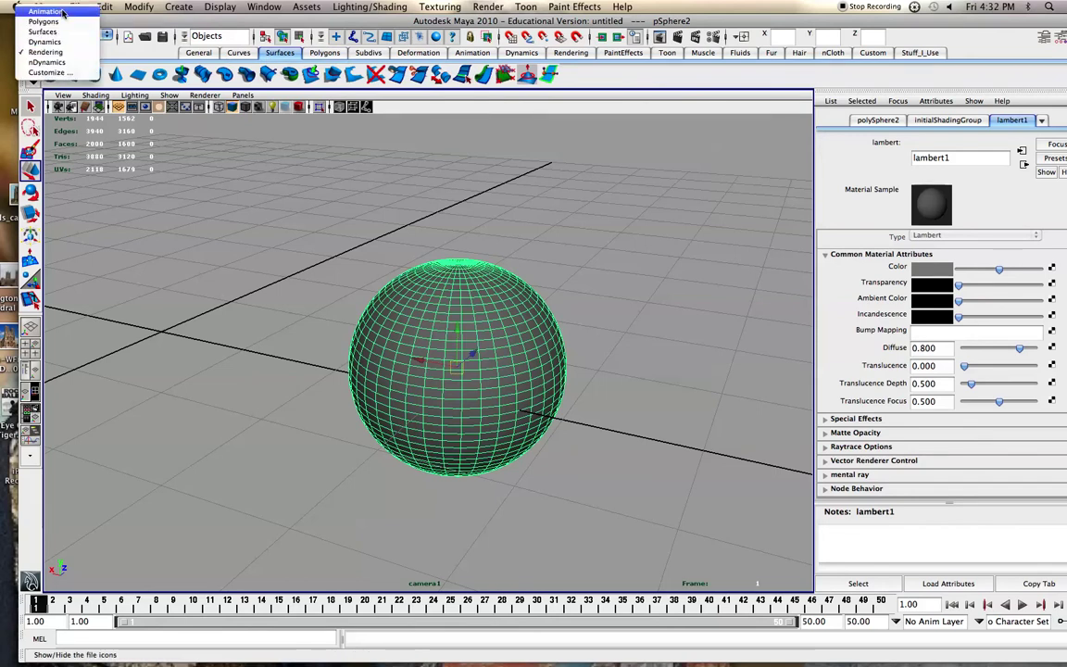
pyautogui.click(47, 11)
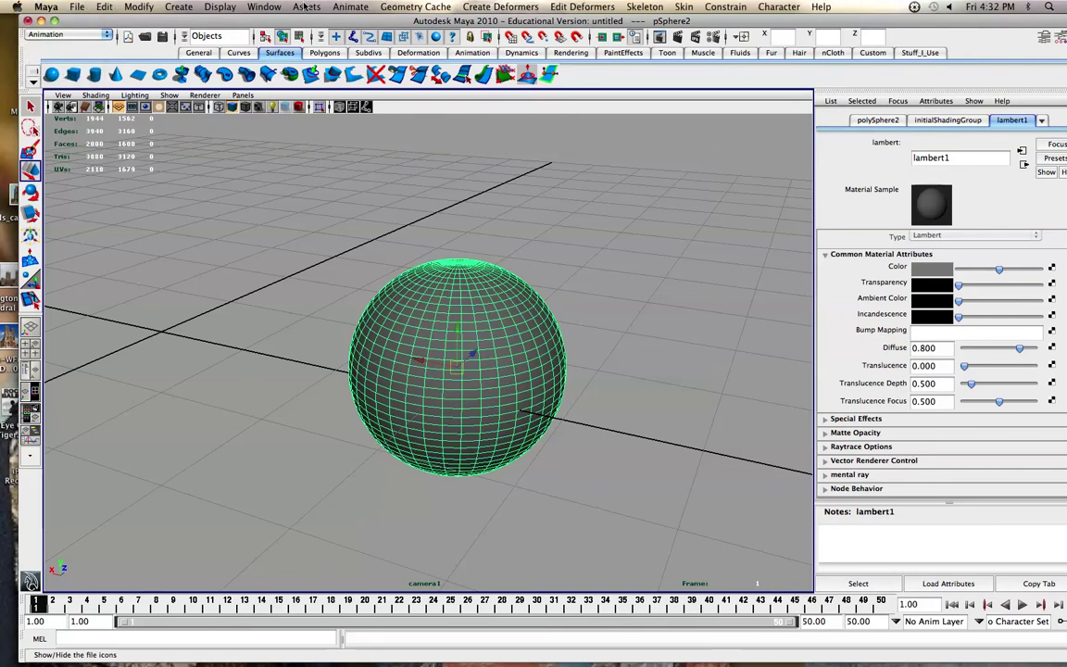
# - Switch to the Polygons menu set and display the Polygons shelf
pyautogui.click(65, 34)
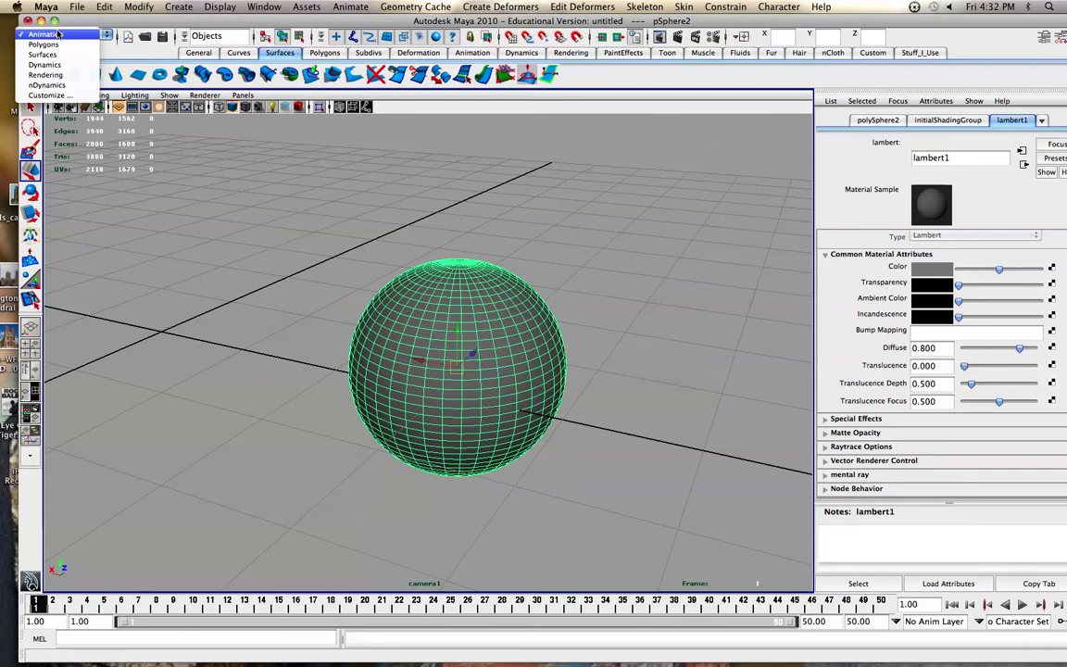
pyautogui.click(43, 45)
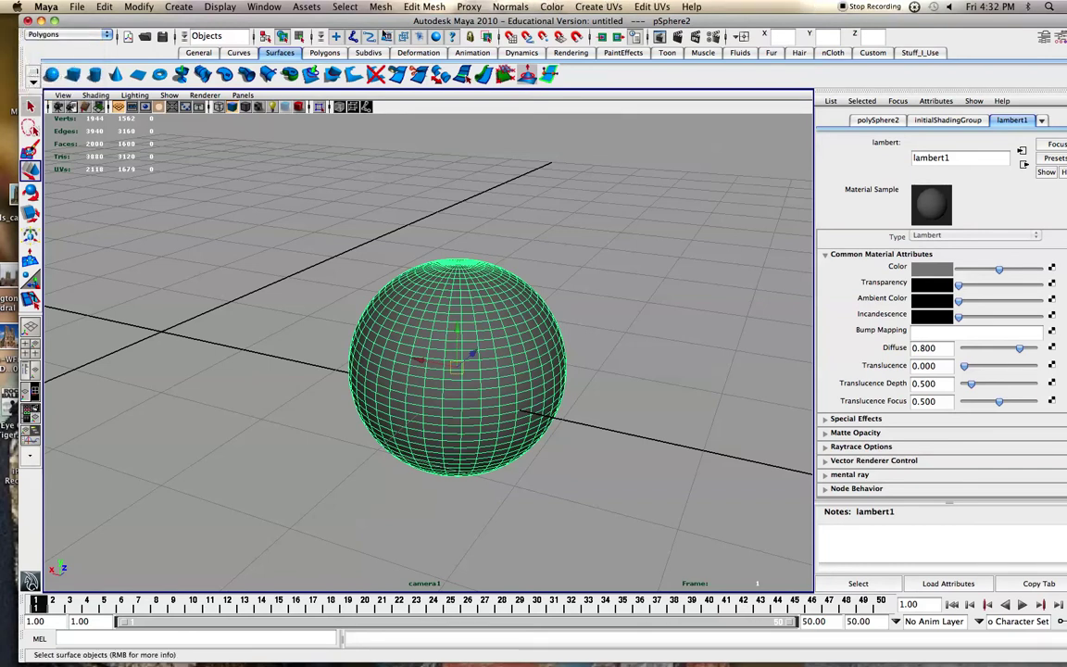
pyautogui.click(379, 7)
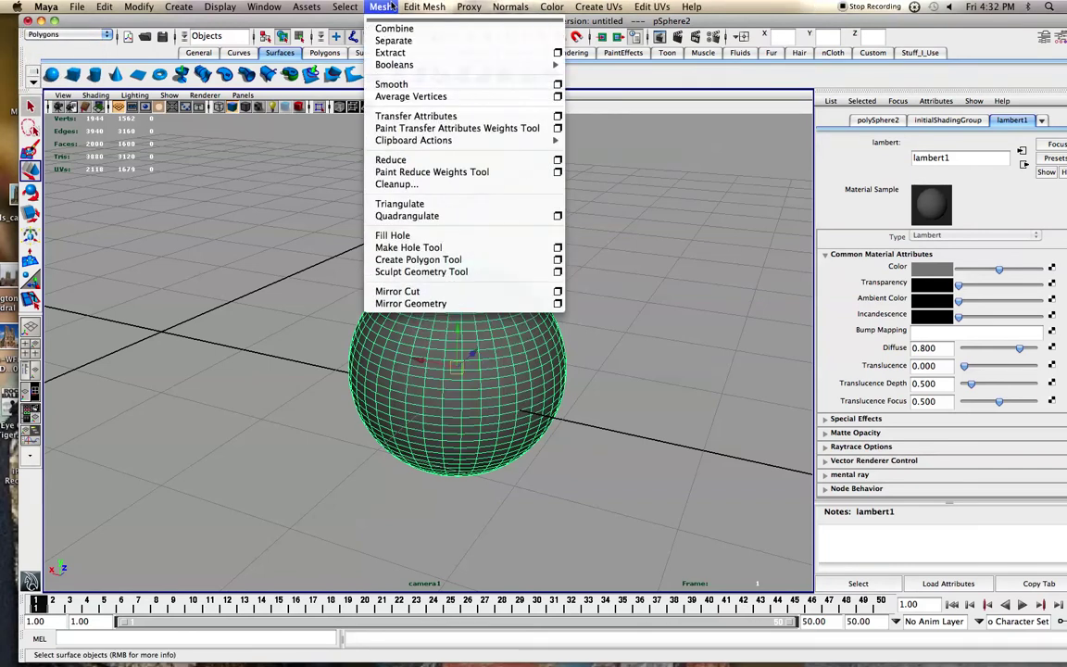
pyautogui.click(517, 7)
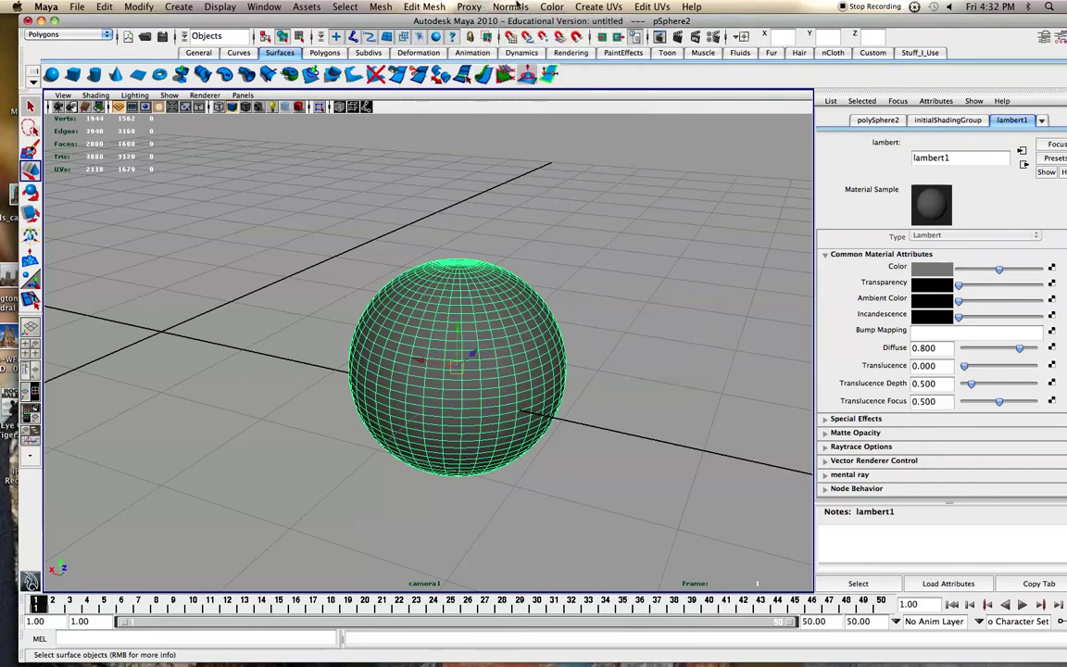
pyautogui.click(325, 53)
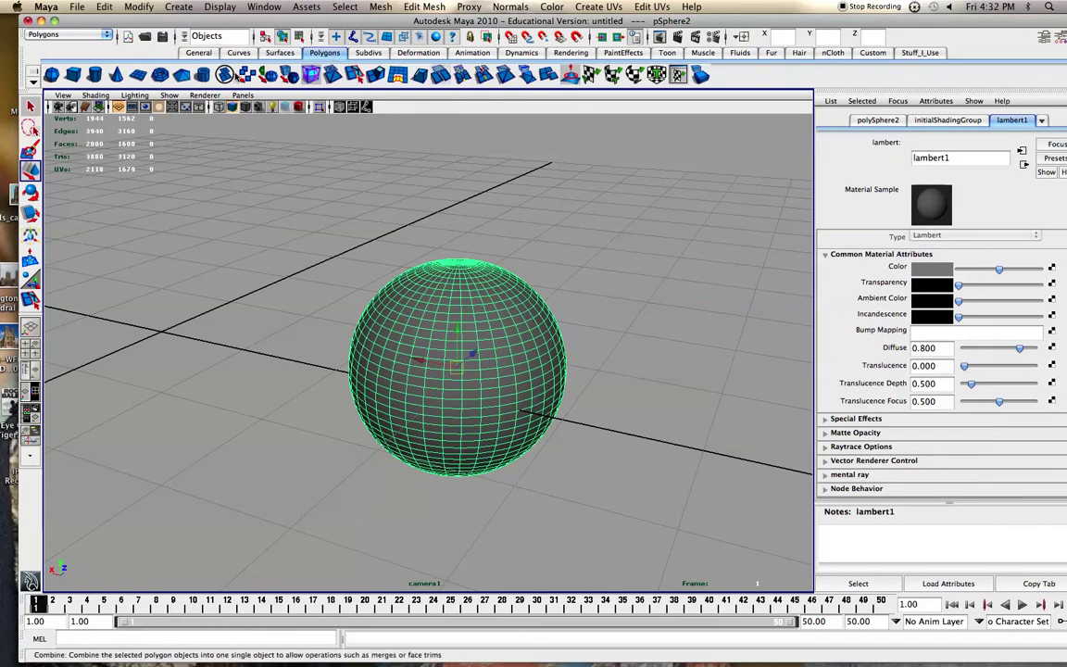
pyautogui.click(370, 7)
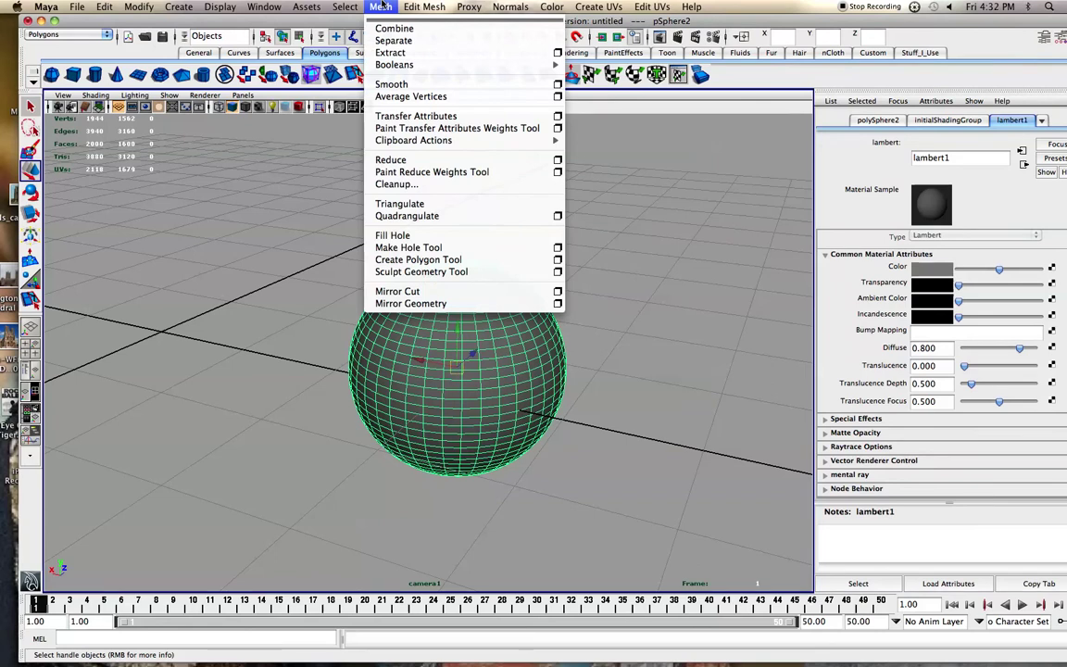
pyautogui.moveTo(428, 6)
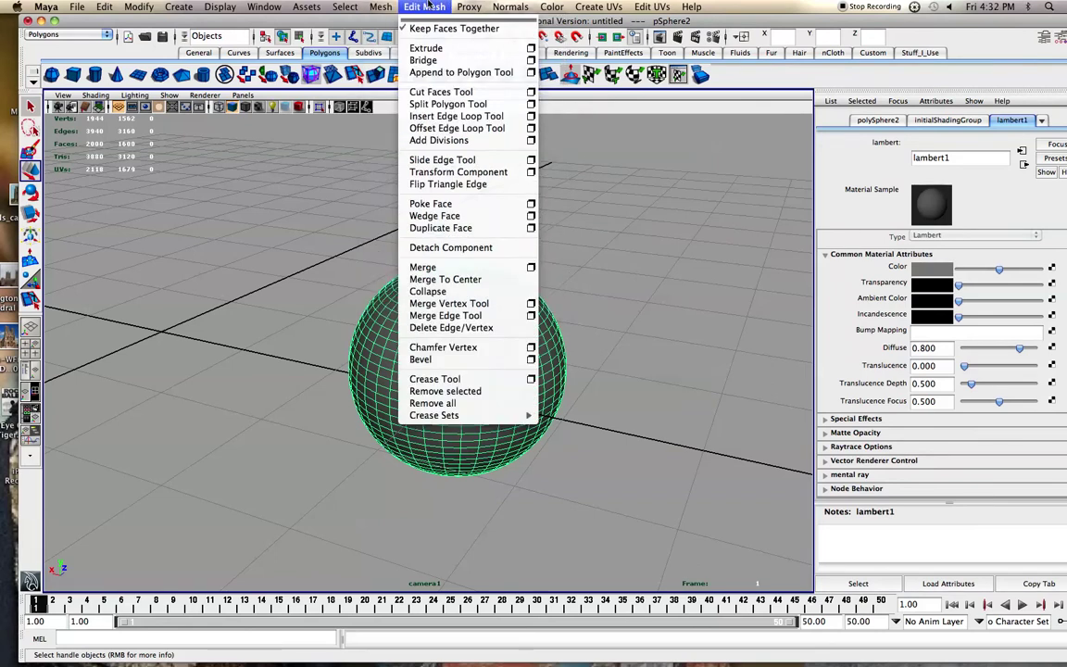
pyautogui.click(428, 6)
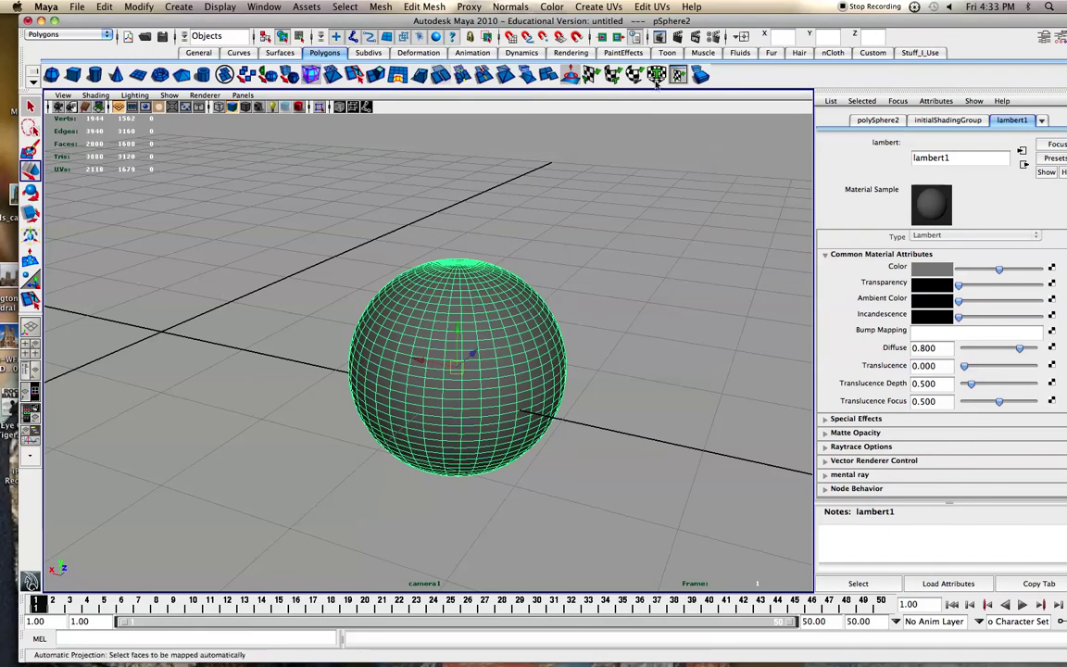
pyautogui.click(424, 6)
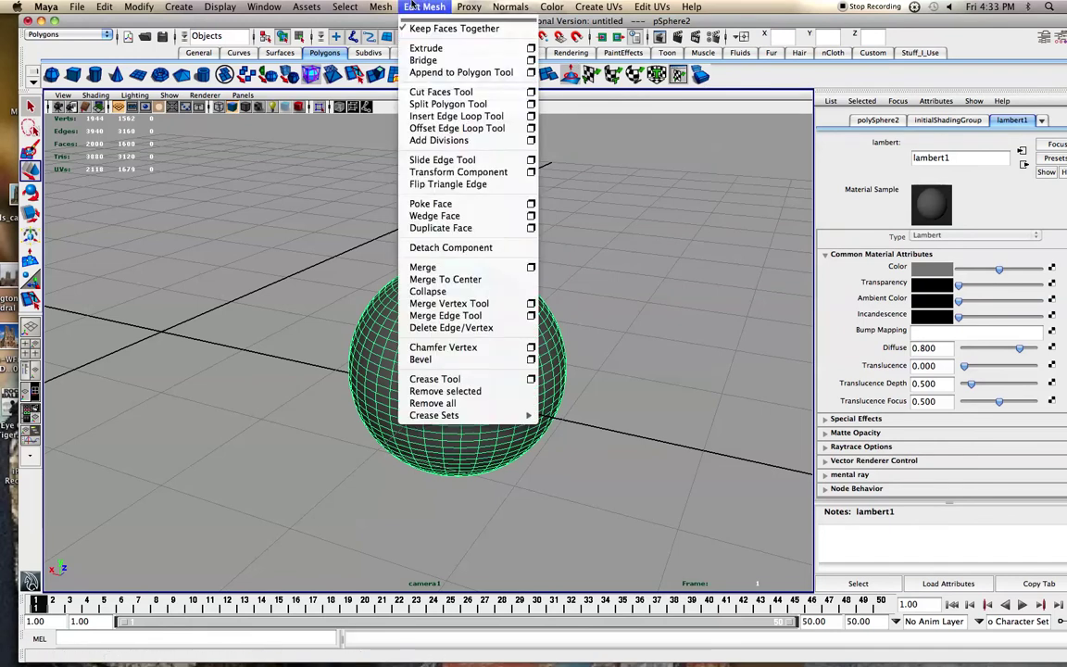
pyautogui.click(355, 6)
# - Switch to the Surfaces menu set and return to the Polygons menu set
pyautogui.click(54, 35)
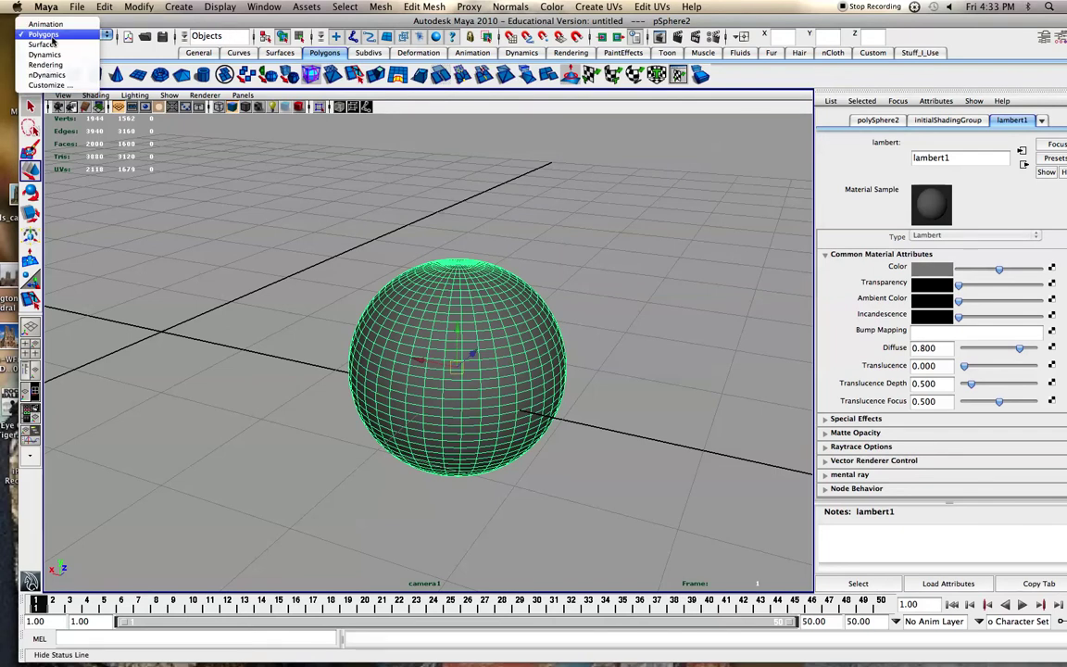
pyautogui.click(47, 44)
pyautogui.click(53, 35)
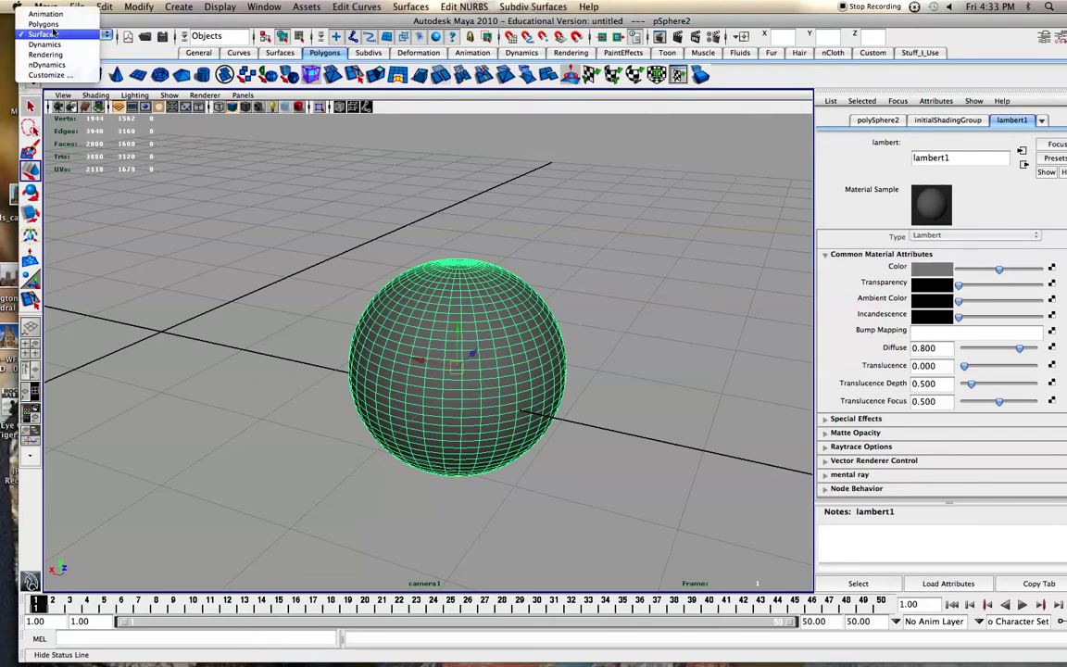
pyautogui.click(44, 25)
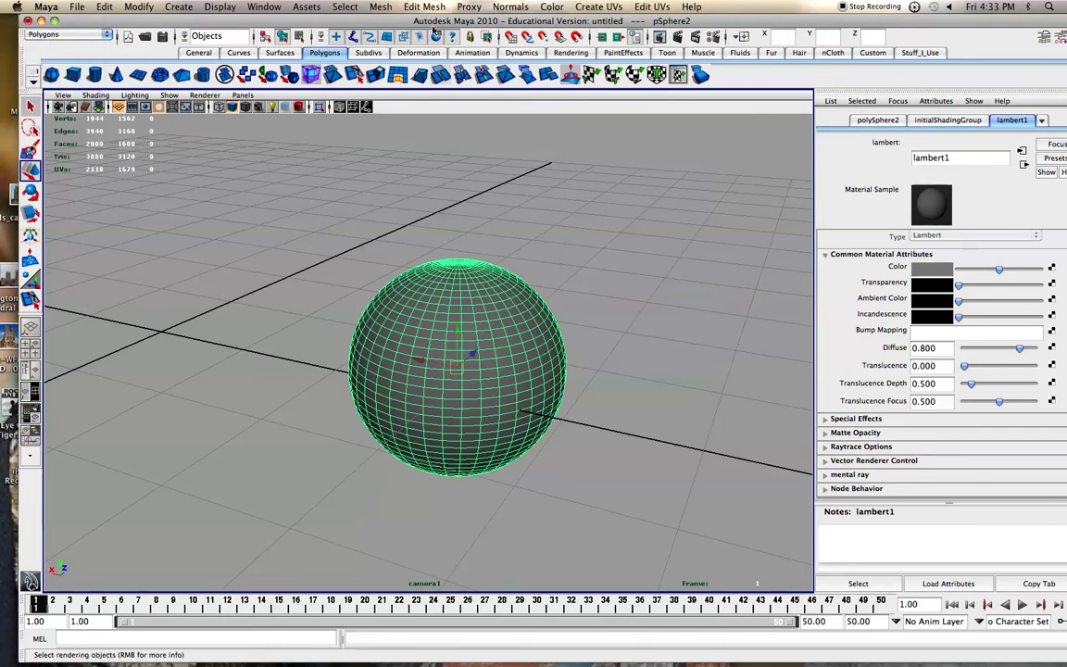
# - Display the Stuff_I_Use shelf and create a new custom shelf named Test
pyautogui.click(934, 53)
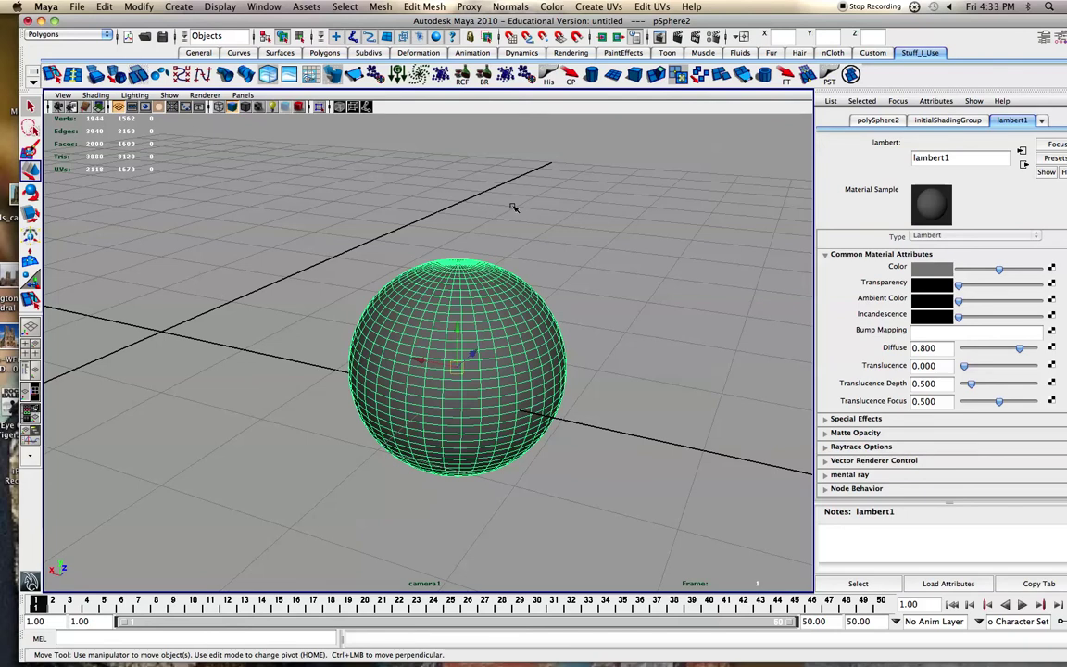
pyautogui.scroll(3, 460, 327)
pyautogui.scroll(2, 461, 327)
pyautogui.click(33, 82)
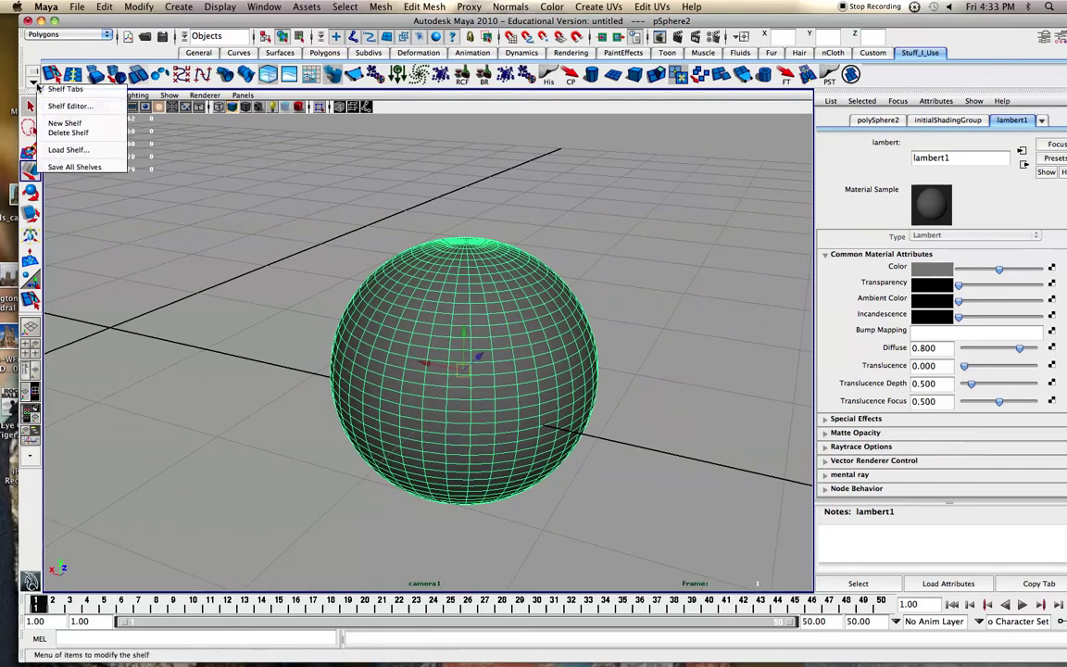
pyautogui.click(70, 123)
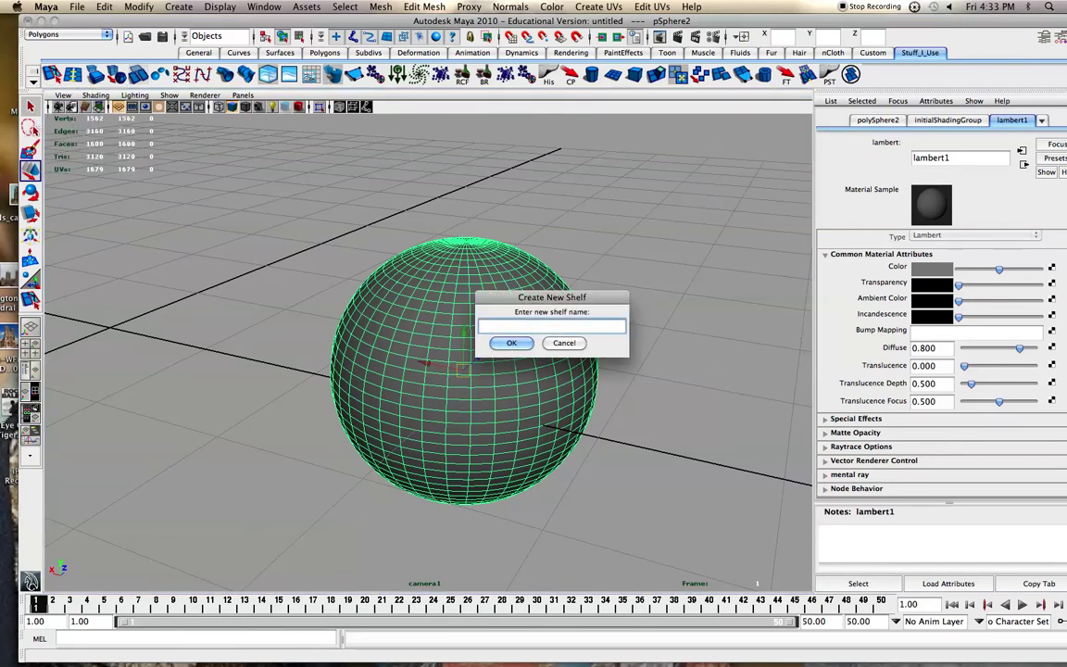
pyautogui.write('Test')
pyautogui.click(525, 342)
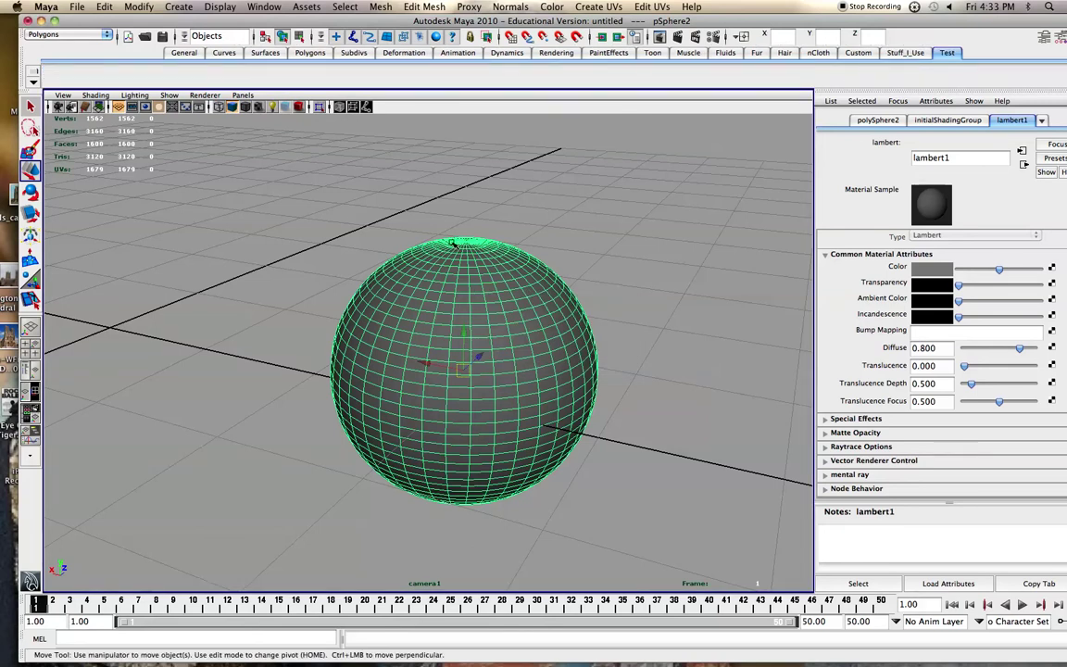
pyautogui.click(237, 7)
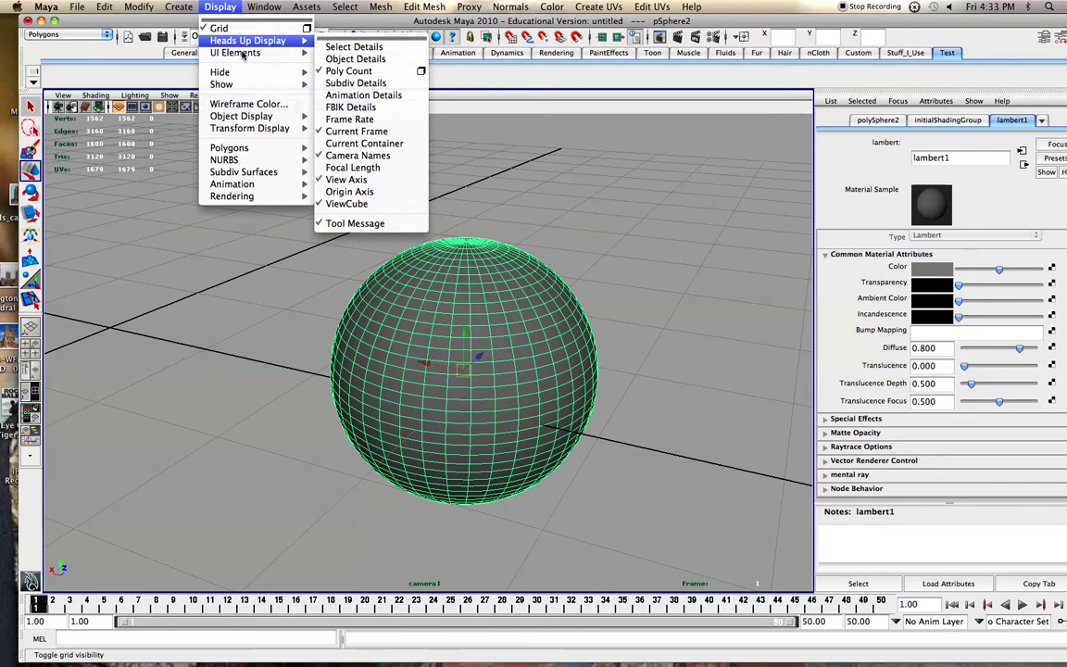
pyautogui.moveTo(241, 55)
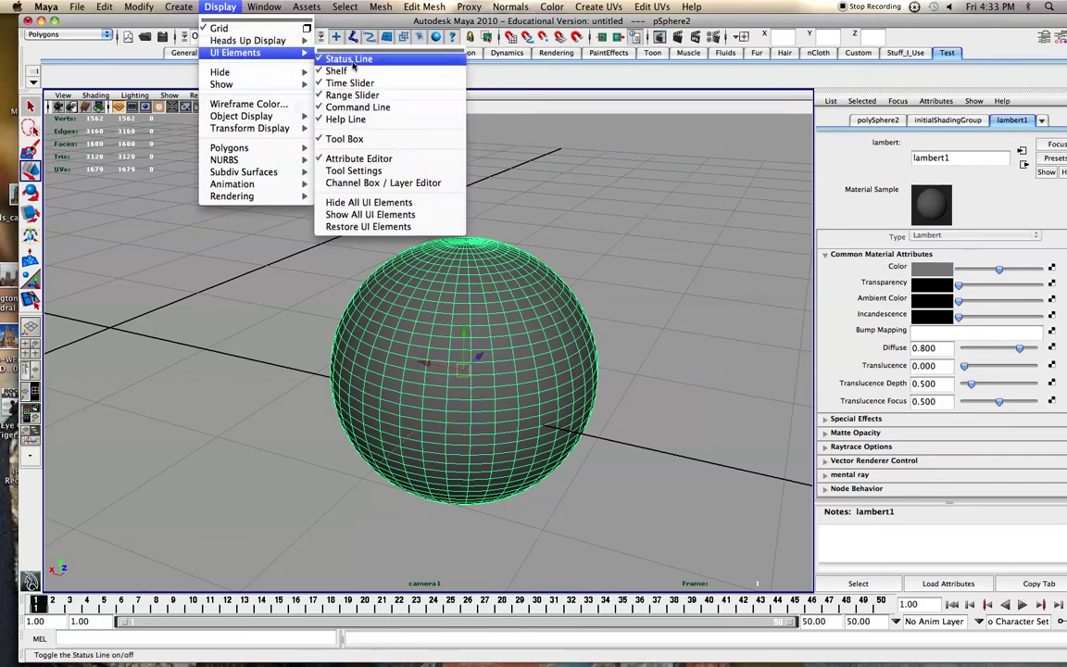
pyautogui.moveTo(252, 7)
pyautogui.click(117, 49)
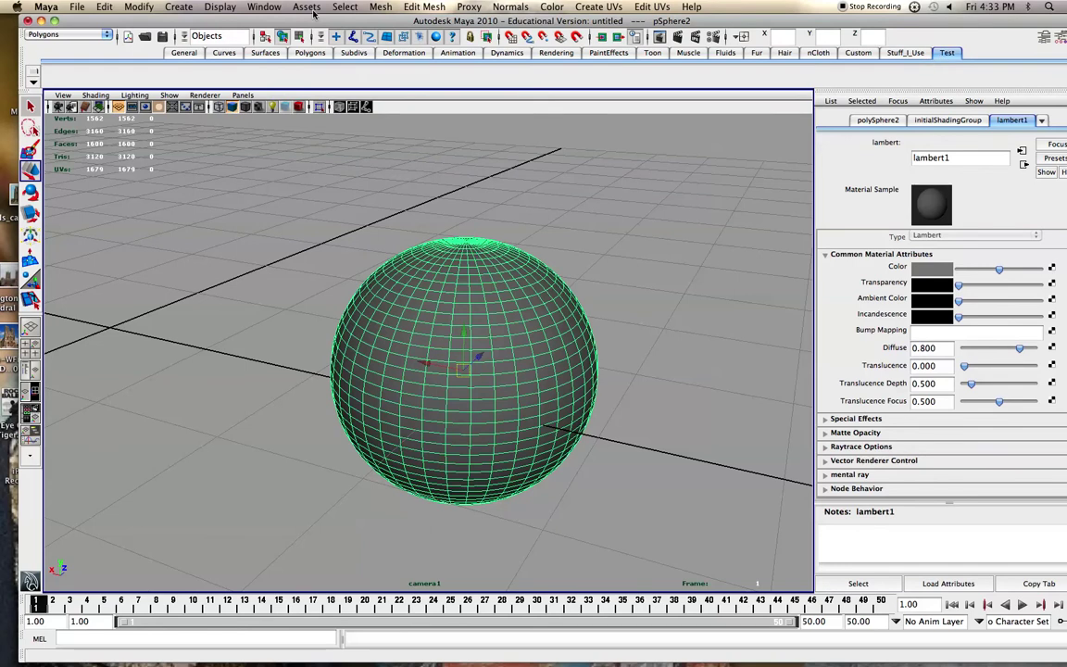
# - Add the Extrude command from the mesh editing commands to the Test shelf
pyautogui.click(380, 7)
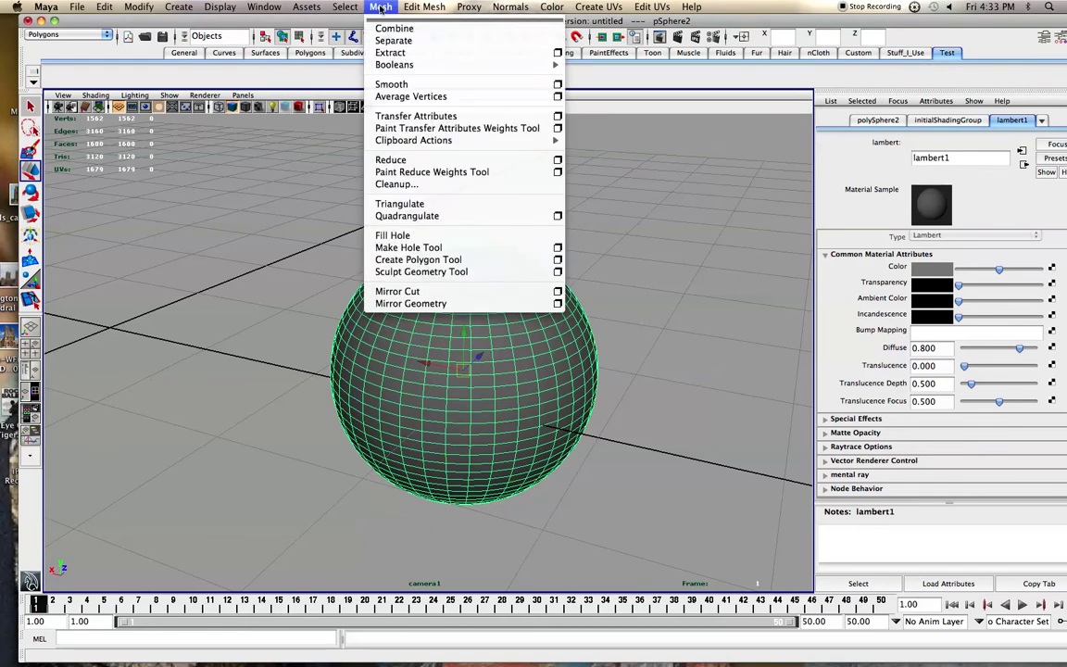
pyautogui.moveTo(424, 8)
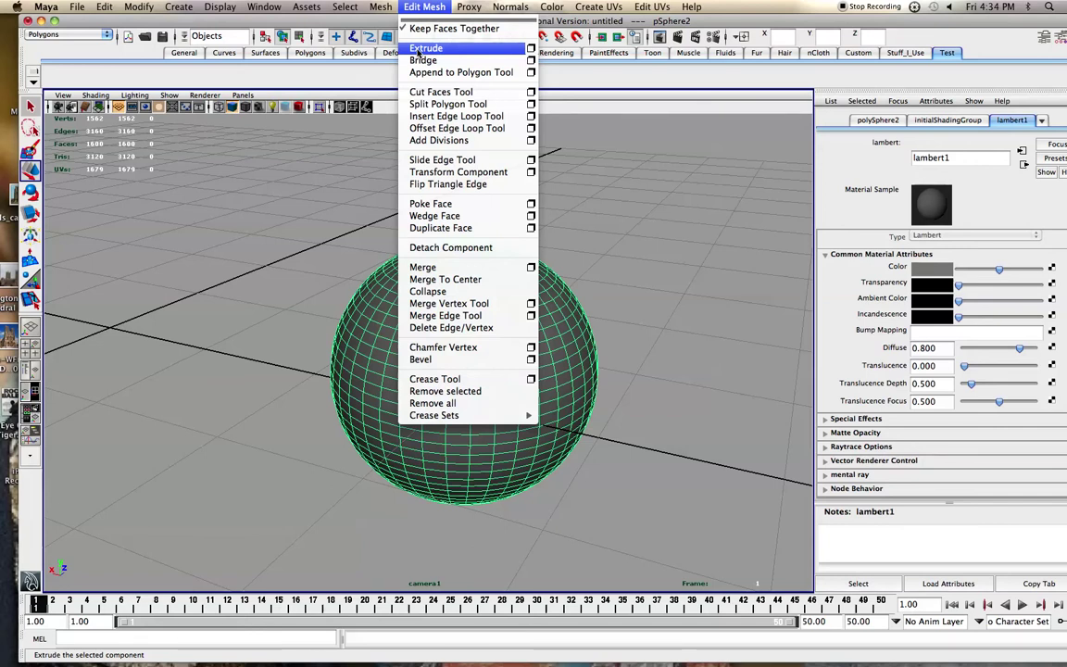
pyautogui.click(418, 49)
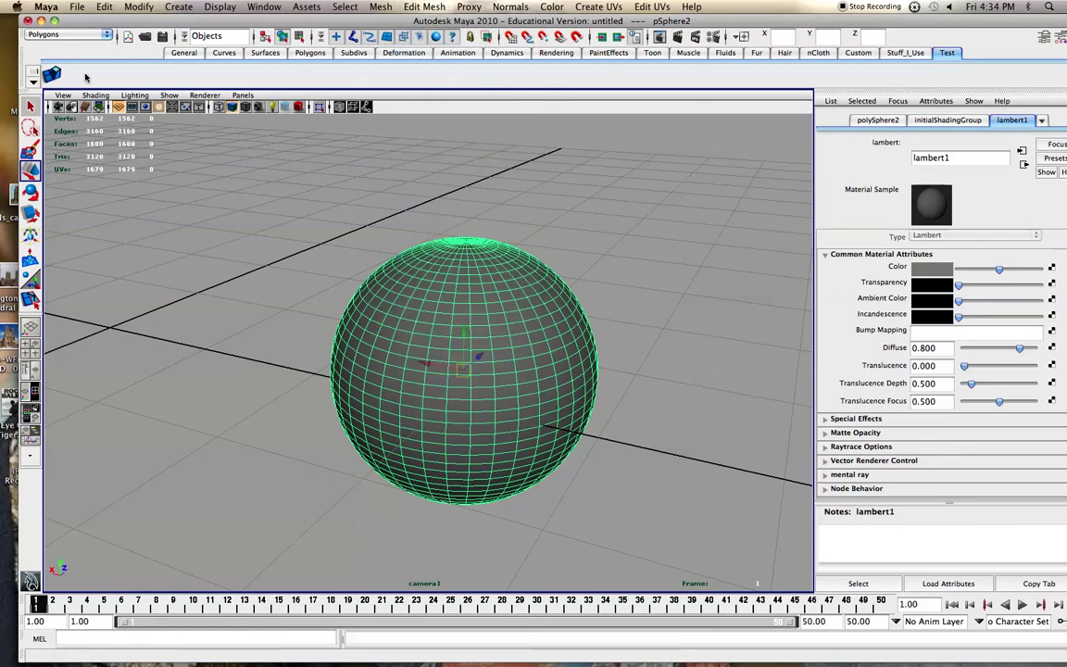
# - Add the Insert Edge Loop Tool to the Test shelf and shift the program window slightly
pyautogui.click(380, 7)
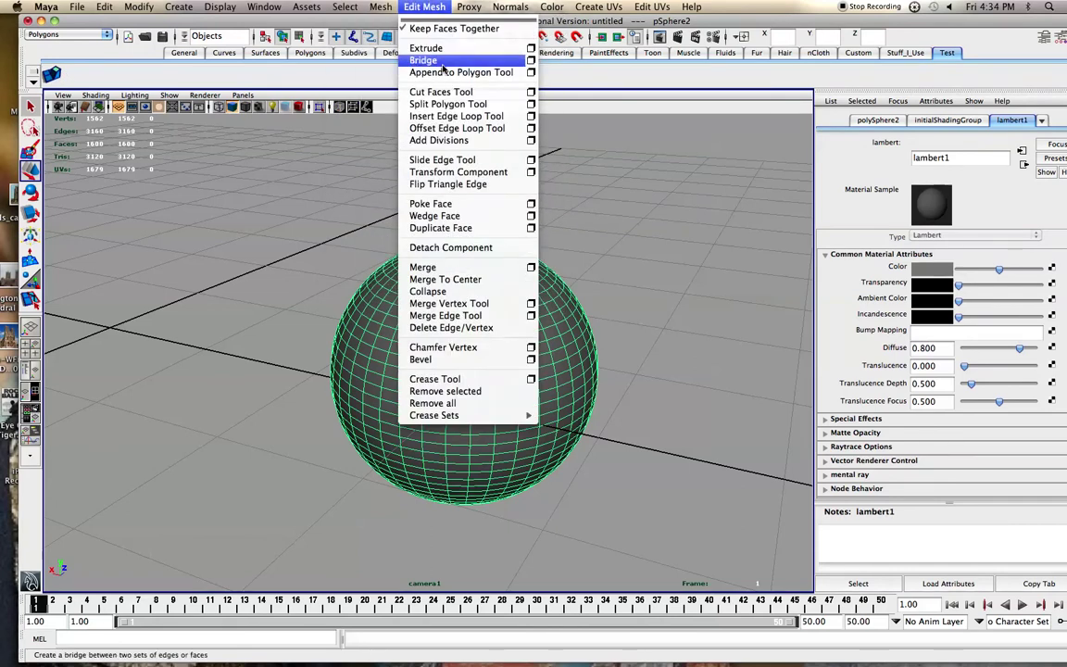
pyautogui.keyDown('ctrl'); pyautogui.keyDown('shift'); pyautogui.click(458, 117); pyautogui.keyUp('shift'); pyautogui.keyUp('ctrl')
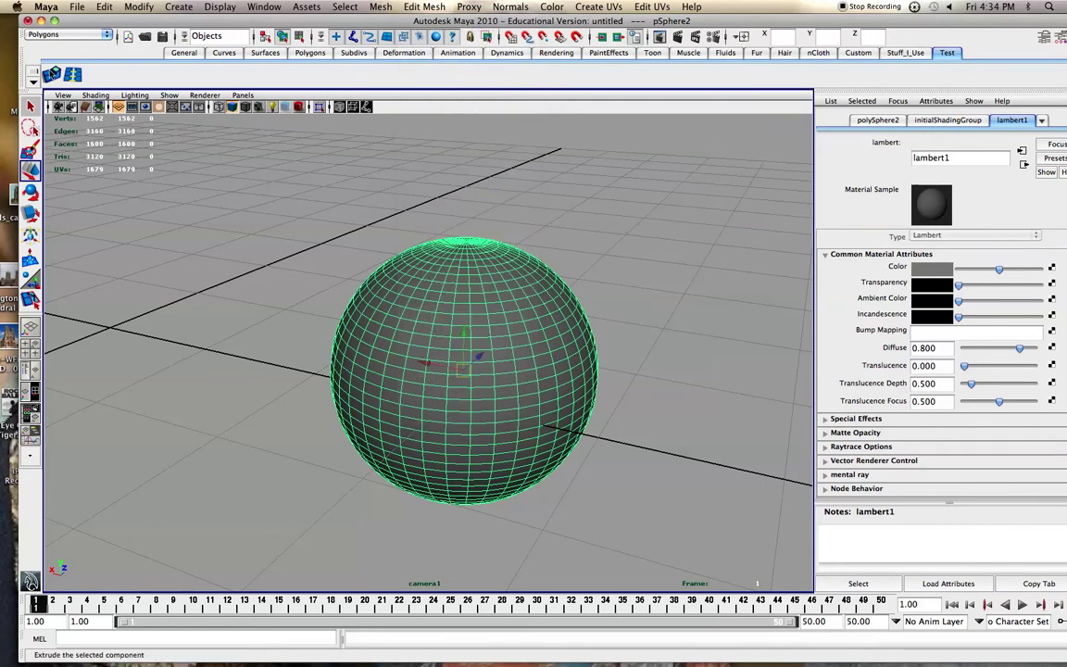
pyautogui.moveTo(156, 23); pyautogui.dragTo(138, 25)
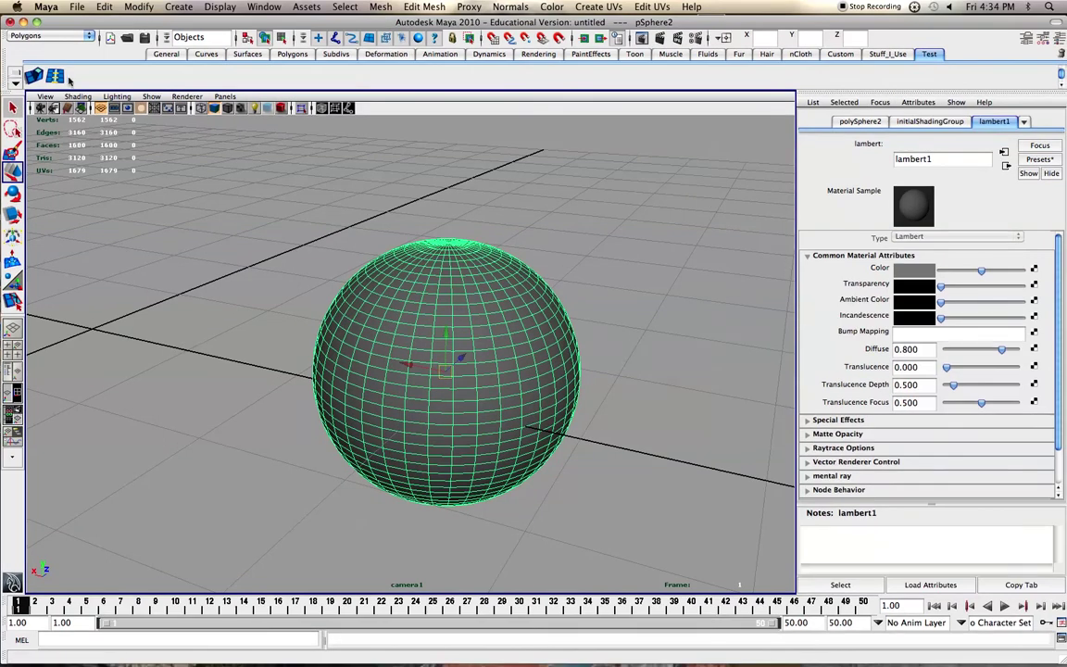
# - Remove the Insert Edge Loop Tool from the Test shelf
pyautogui.moveTo(55, 75); pyautogui.dragTo(1061, 57, button='middle')
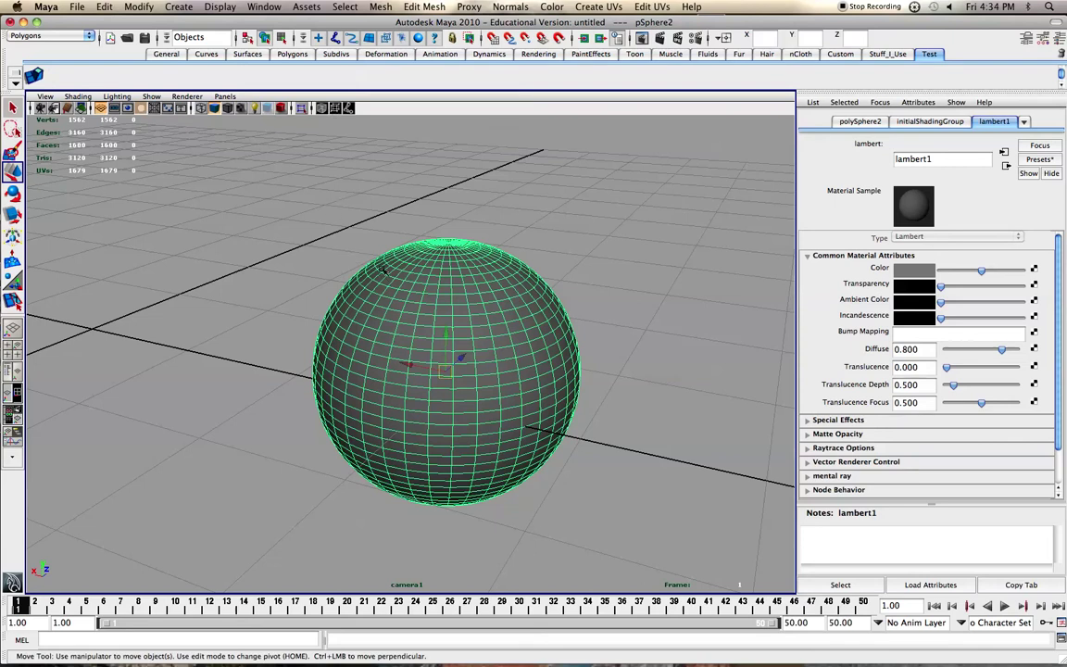
# - Select the polygon cube beside the spheres
pyautogui.scroll(3, 348, 282)
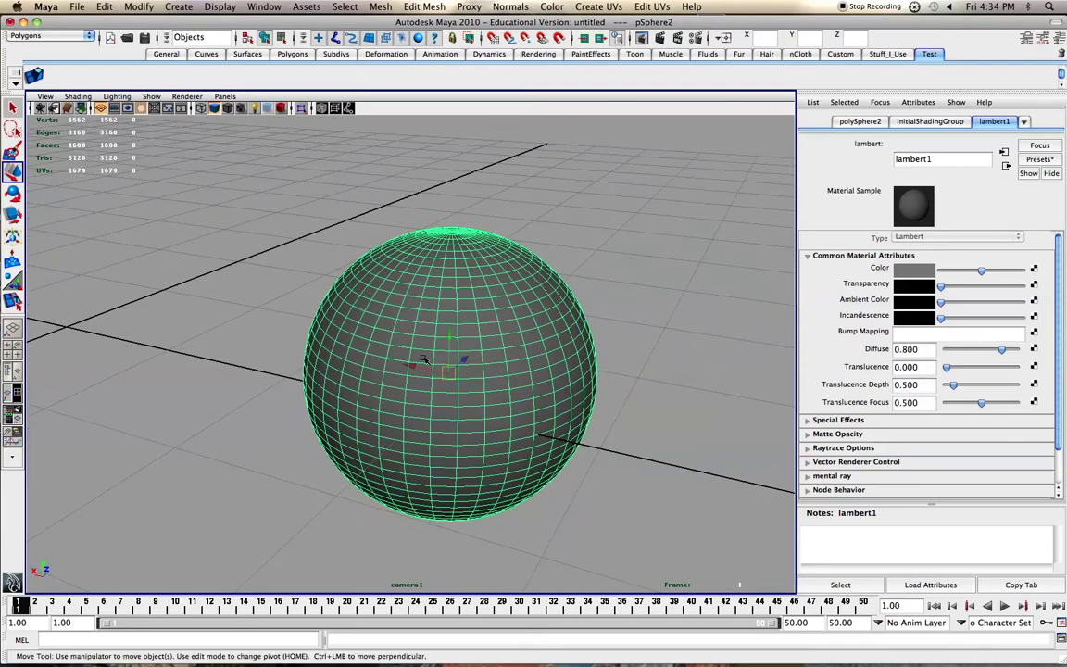
pyautogui.scroll(3, 331, 278)
pyautogui.scroll(-4, 374, 363)
pyautogui.keyDown('alt'); pyautogui.moveTo(313, 362); pyautogui.dragTo(595, 352, button='middle'); pyautogui.keyUp('alt')
pyautogui.keyDown('alt'); pyautogui.moveTo(572, 355); pyautogui.dragTo(631, 370); pyautogui.keyUp('alt')
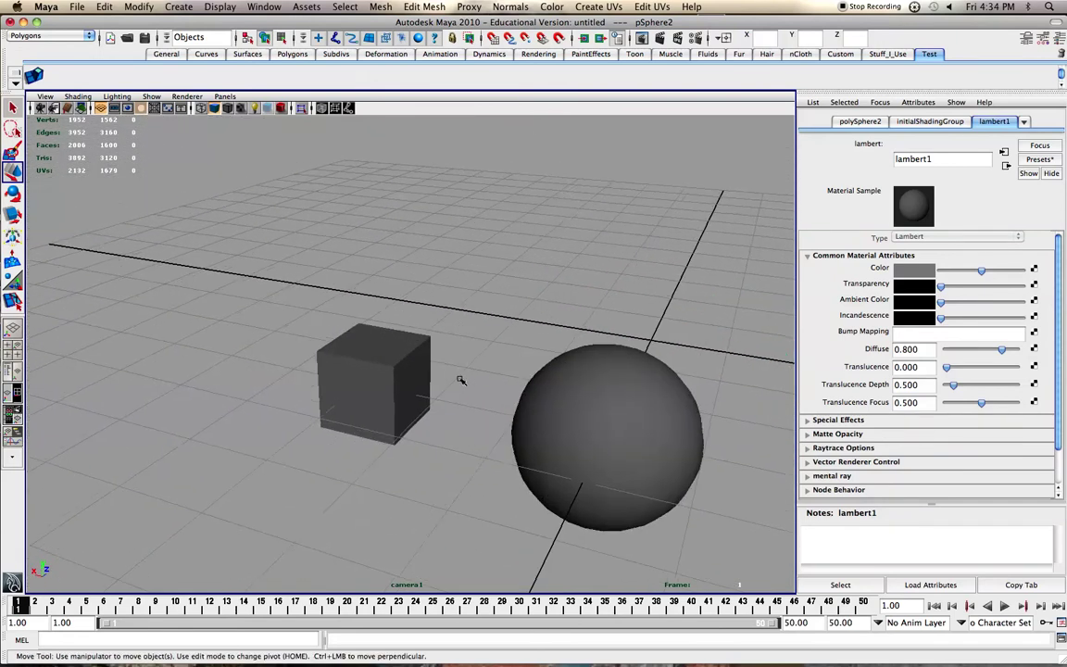
pyautogui.scroll(2, 460, 380)
pyautogui.click(324, 384)
pyautogui.keyDown('alt'); pyautogui.moveTo(324, 383); pyautogui.dragTo(350, 368); pyautogui.keyUp('alt')
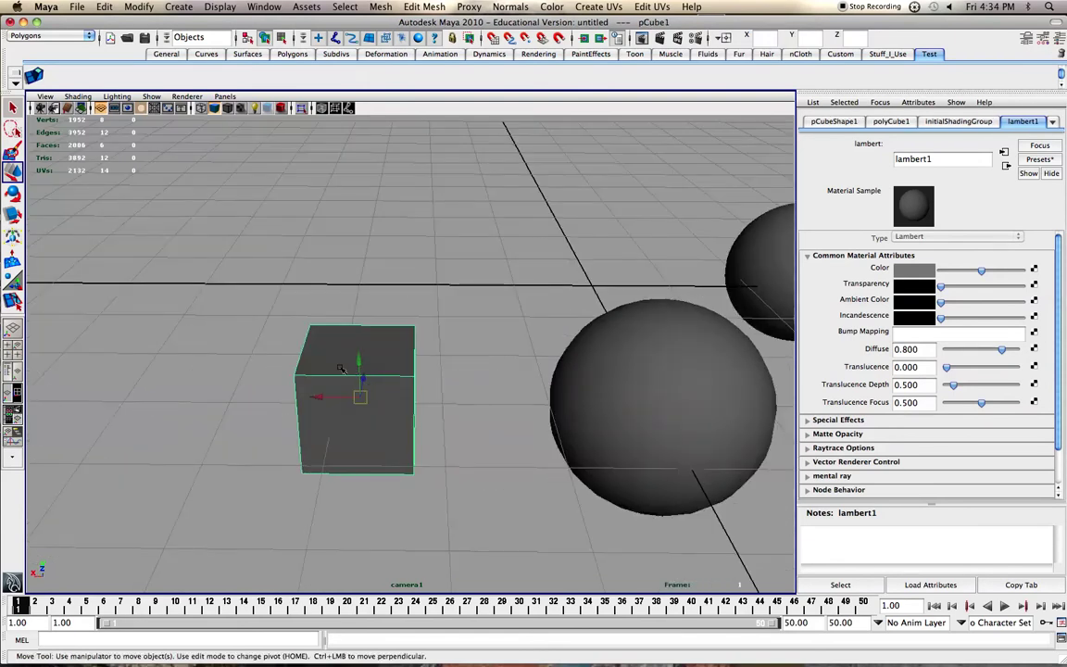
# - Display the component selection choices for the cube and keep it in Object Mode
pyautogui.rightClick(341, 368)
pyautogui.click(342, 359)
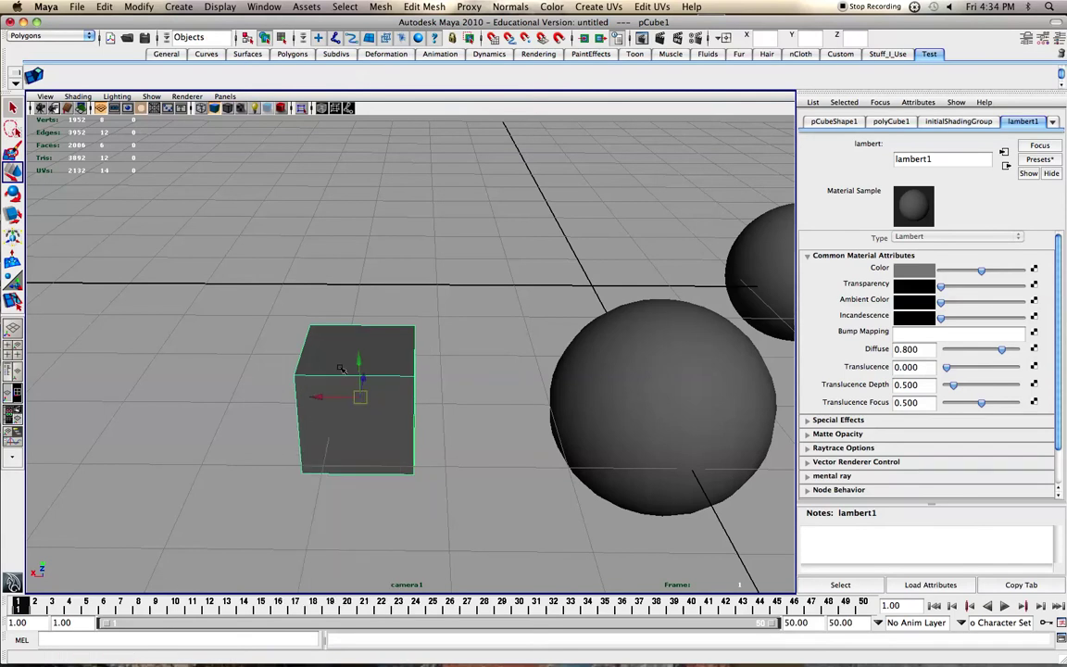
pyautogui.rightClick(343, 358)
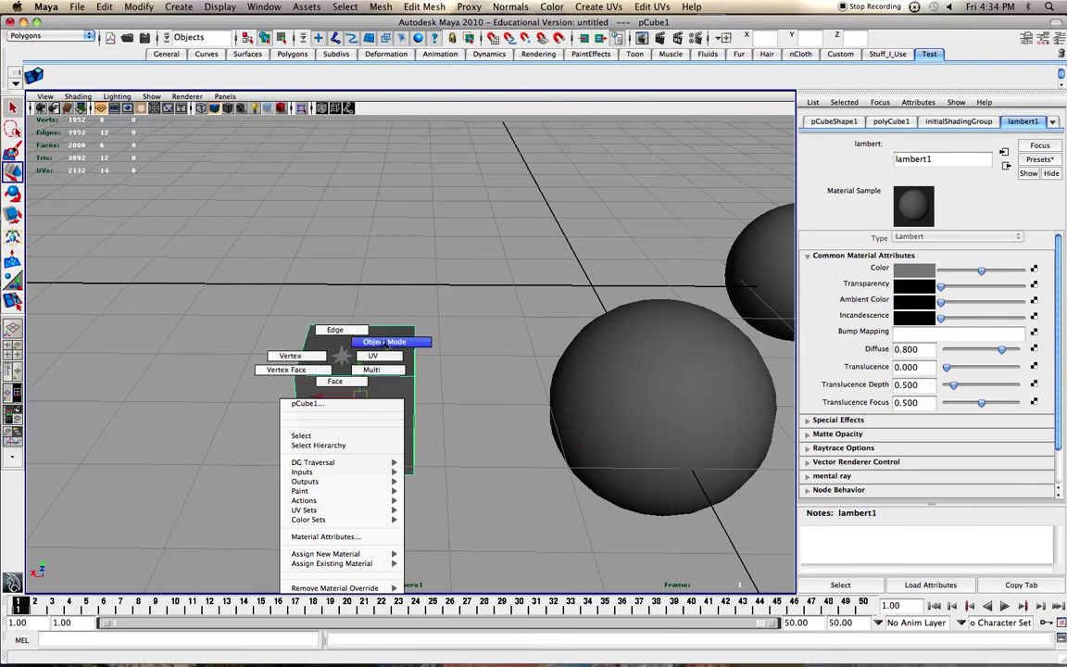
pyautogui.moveTo(384, 343); pyautogui.dragTo(385, 343, button='right')
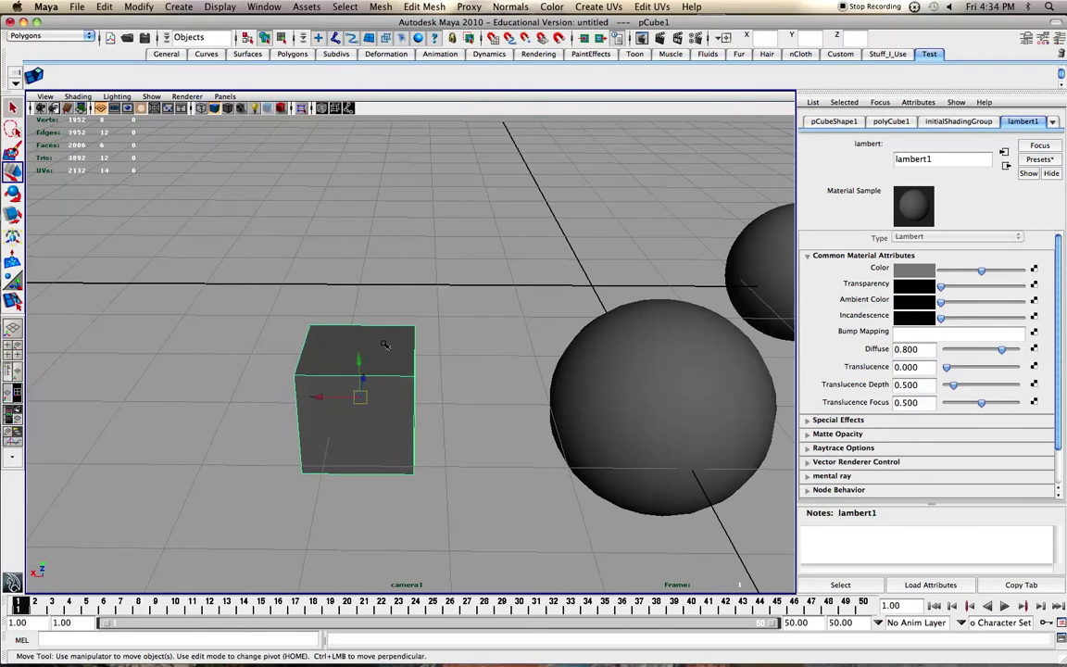
# - Switch the selection mask to component type and back to object type
pyautogui.click(279, 38)
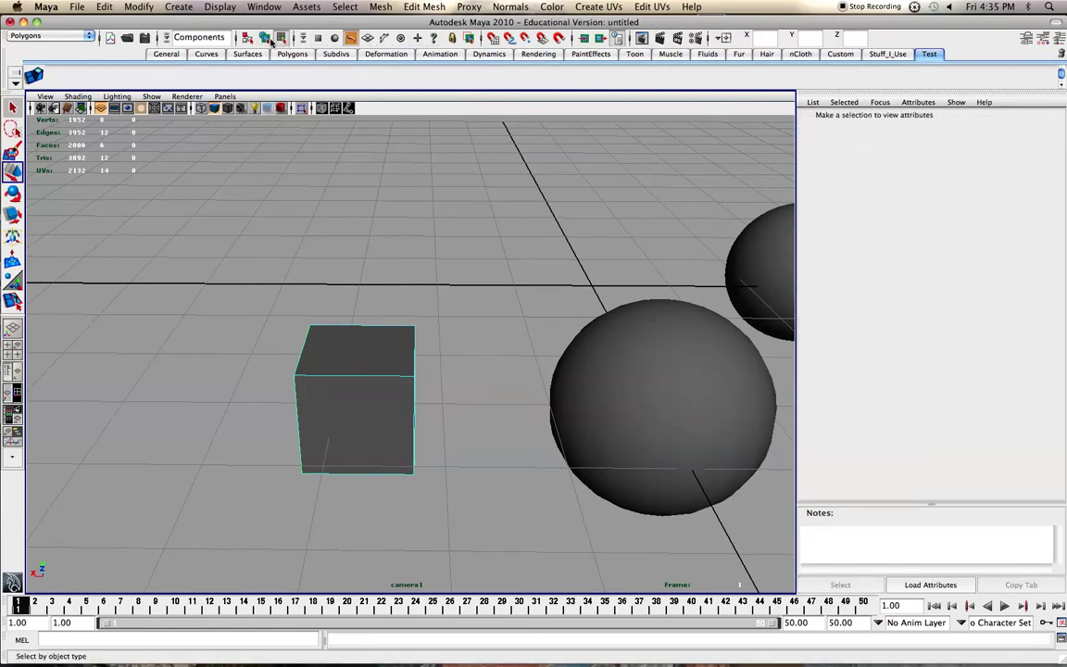
pyautogui.rightClick(342, 346)
pyautogui.click(264, 38)
# - Switch the cube to vertex selection, pick a front corner vertex of its top face, and return to Object Mode
pyautogui.moveTo(317, 360); pyautogui.dragTo(278, 359, button='right')
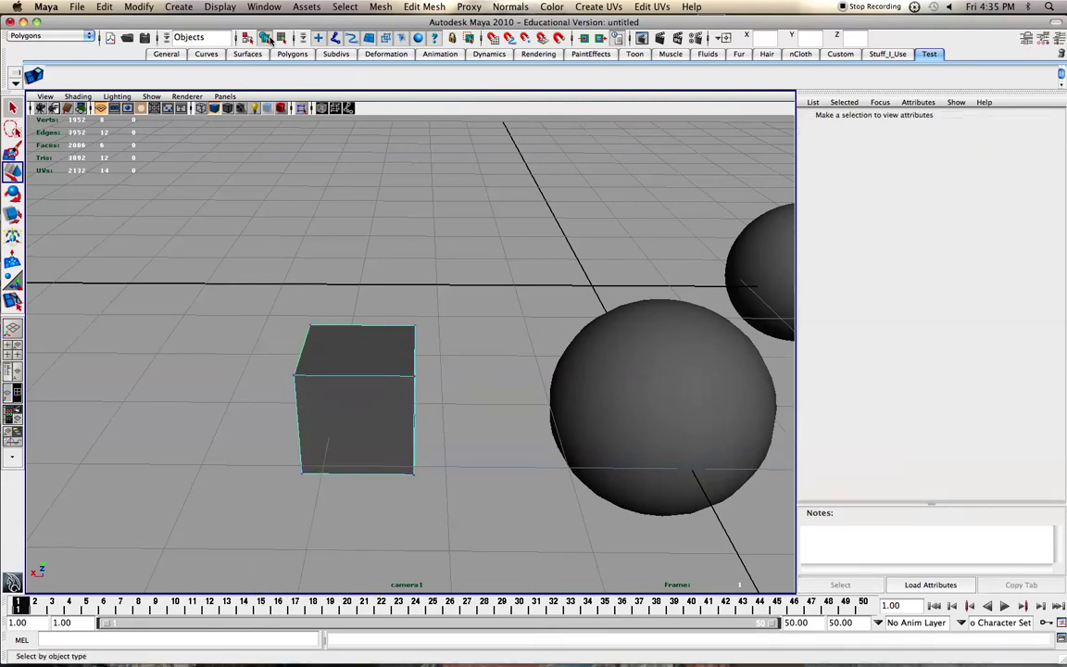
pyautogui.click(294, 374)
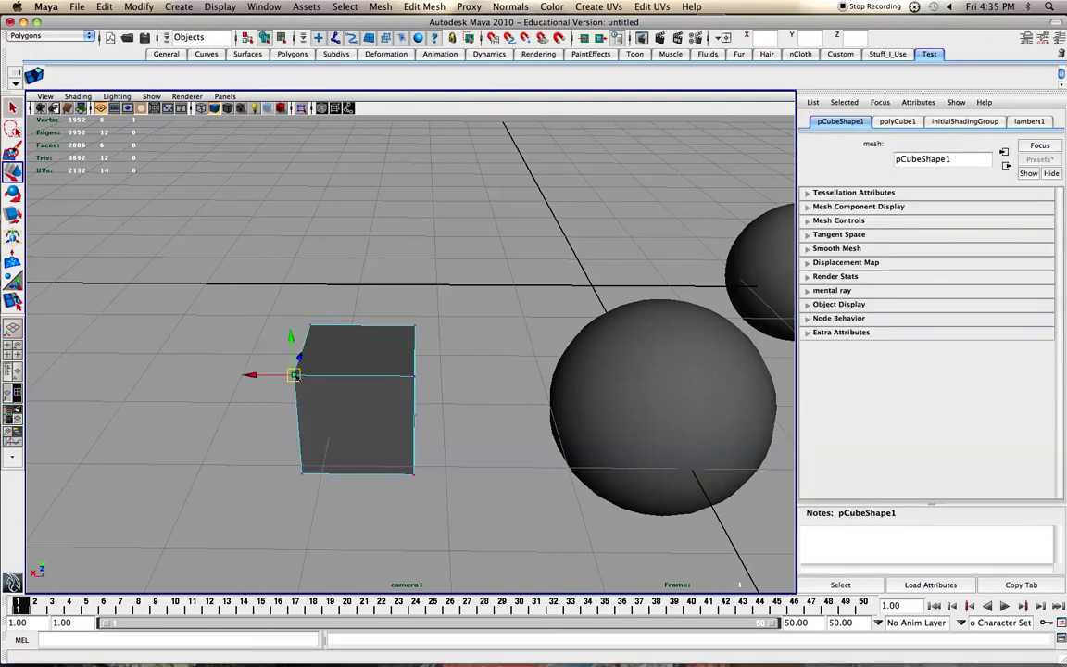
pyautogui.moveTo(348, 375); pyautogui.dragTo(366, 368, button='right')
# - Switch the cube to edge selection and select its top front edge, followed by a top side edge
pyautogui.rightClick(363, 361)
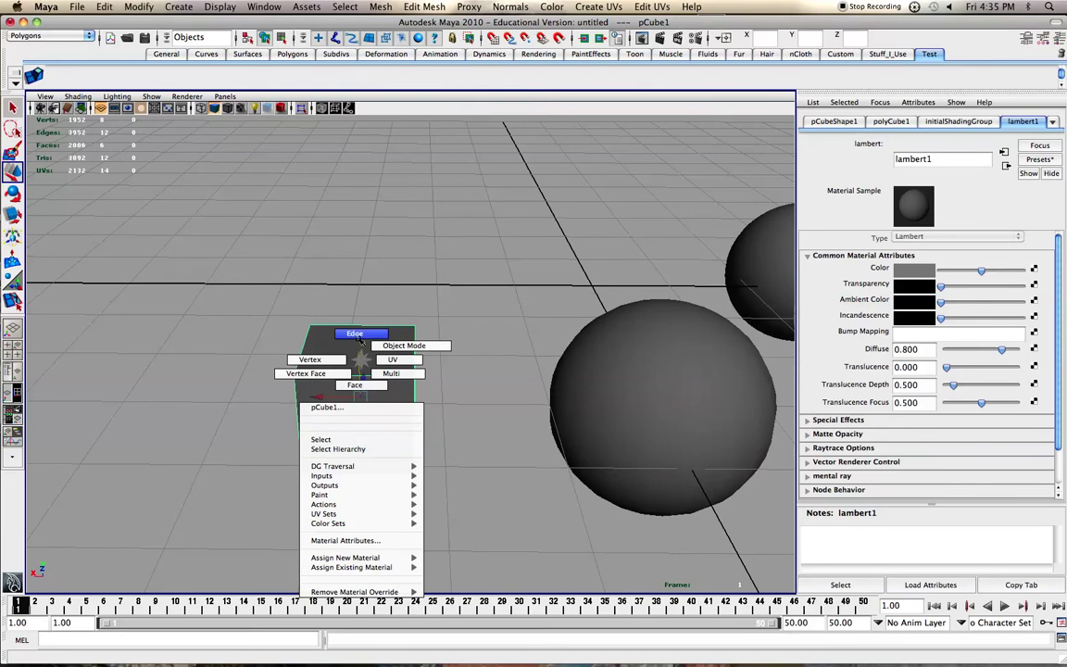
pyautogui.click(360, 361)
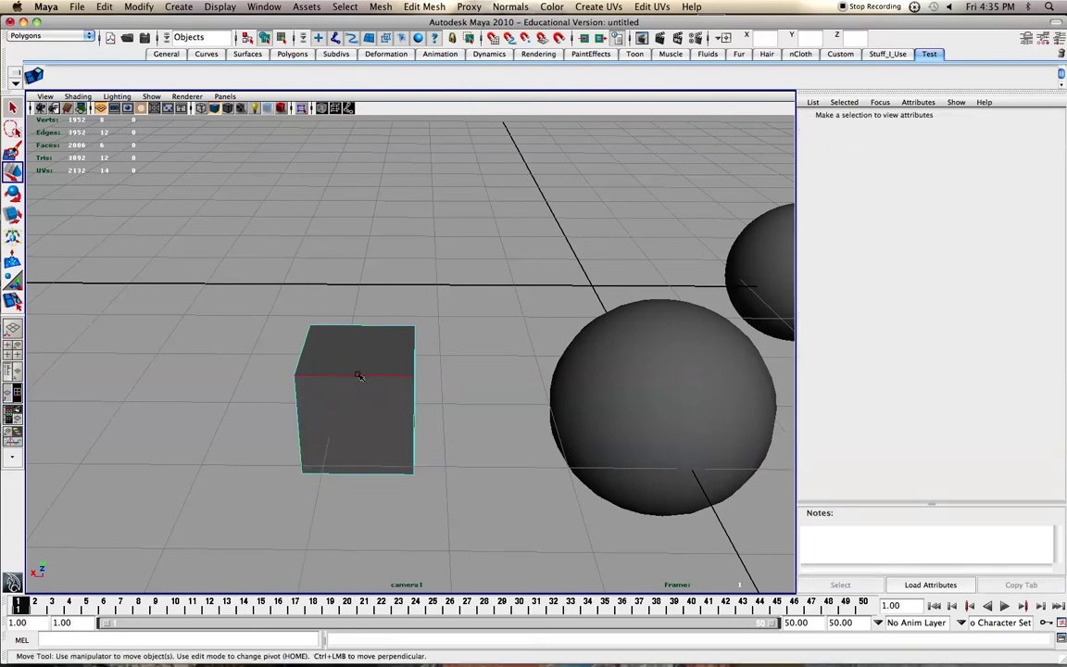
pyautogui.click(360, 374)
pyautogui.click(415, 353)
# - Try moving the selected top side edge along the X axis and undo the move
pyautogui.keyDown('alt'); pyautogui.moveTo(338, 390); pyautogui.dragTo(328, 408); pyautogui.keyUp('alt')
pyautogui.moveTo(373, 347)
pyautogui.mouseDown()
pyautogui.moveTo(413, 350)
pyautogui.moveTo(360, 353)
pyautogui.moveTo(436, 355)
pyautogui.moveTo(362, 357)
pyautogui.mouseUp()
pyautogui.hotkey('ctrl', 'z')
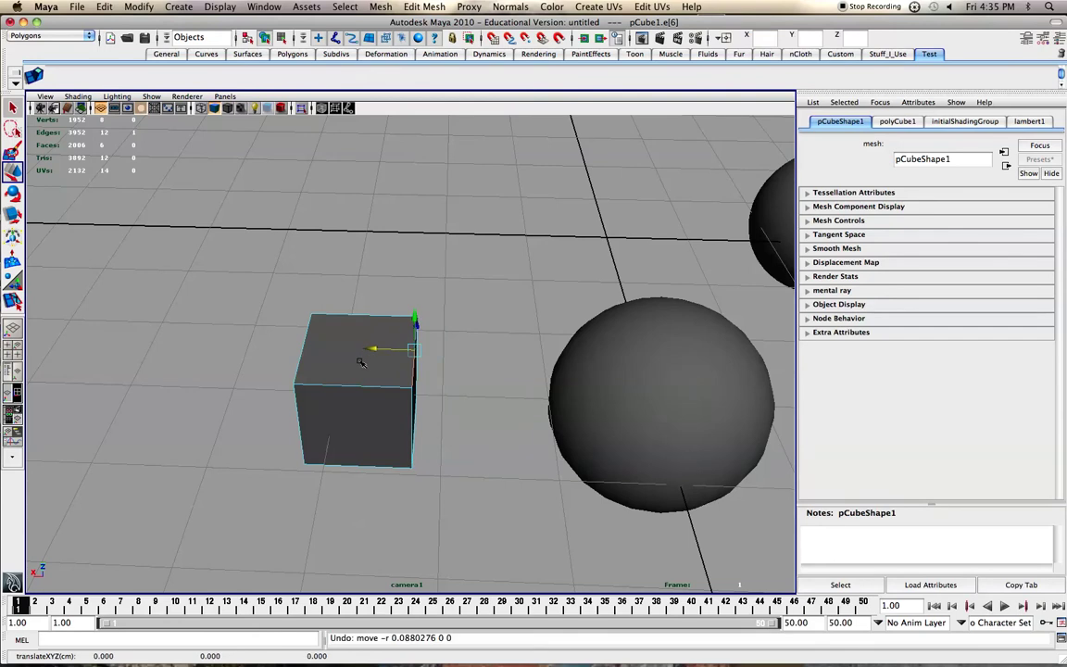
# - Switch the cube to vertex selection, try moving a back top vertex along the X axis, and undo the move
pyautogui.rightClick(360, 361)
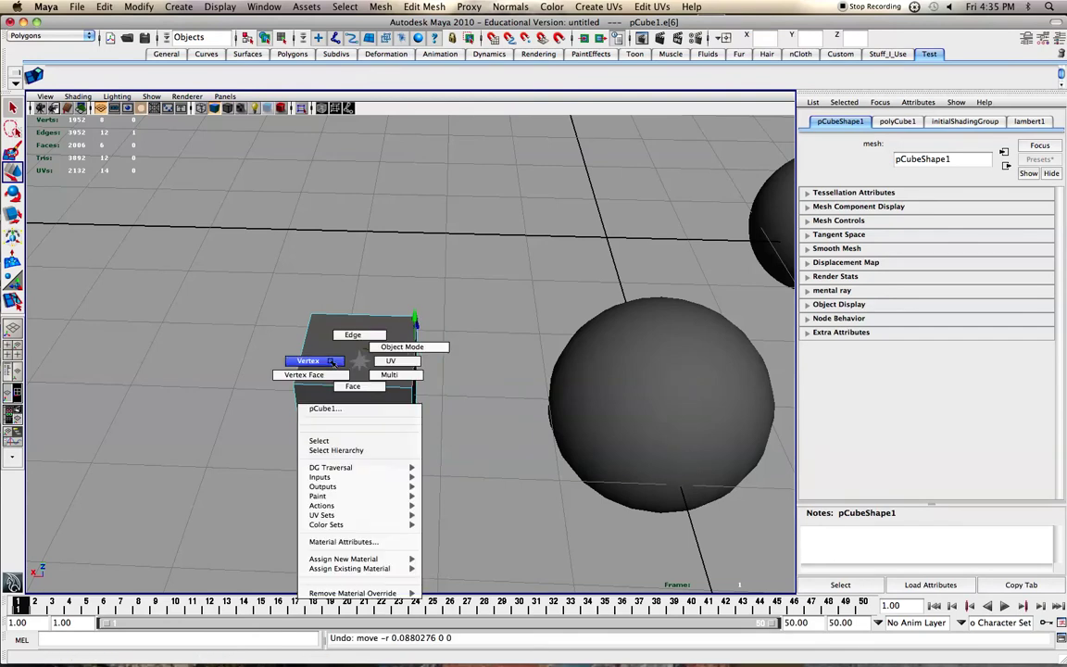
pyautogui.click(331, 361)
pyautogui.click(309, 313)
pyautogui.moveTo(269, 311); pyautogui.dragTo(302, 314)
pyautogui.press('super+z')
# - Select both end vertices of the top side edge, try moving them along the X axis, and undo the move
pyautogui.keyDown('alt'); pyautogui.moveTo(361, 337); pyautogui.dragTo(352, 352); pyautogui.keyUp('alt')
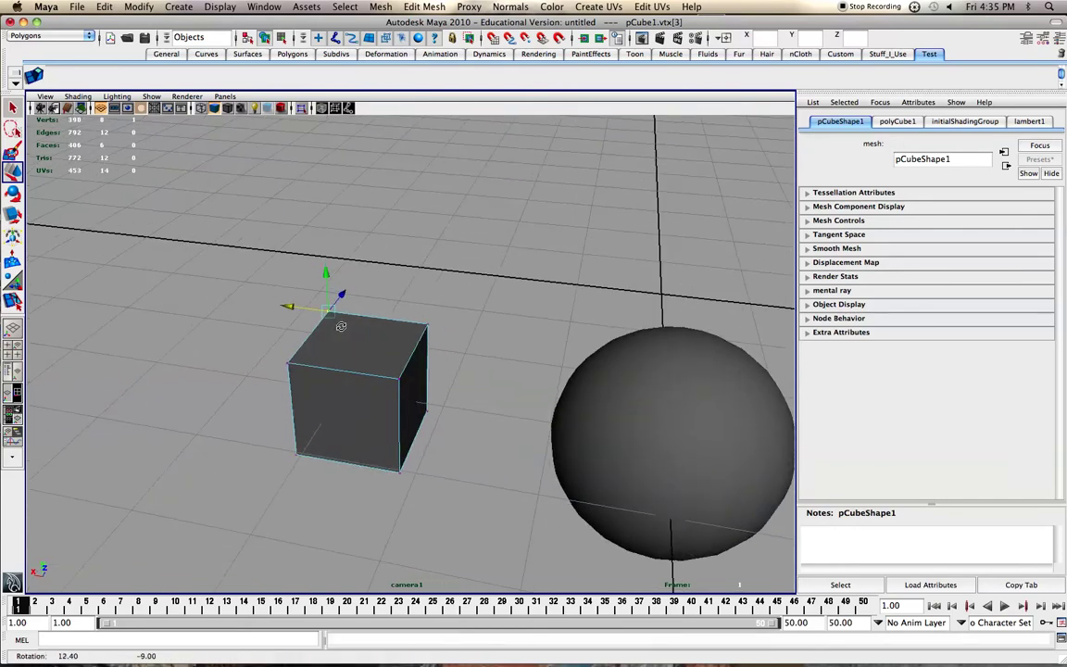
pyautogui.click(399, 380)
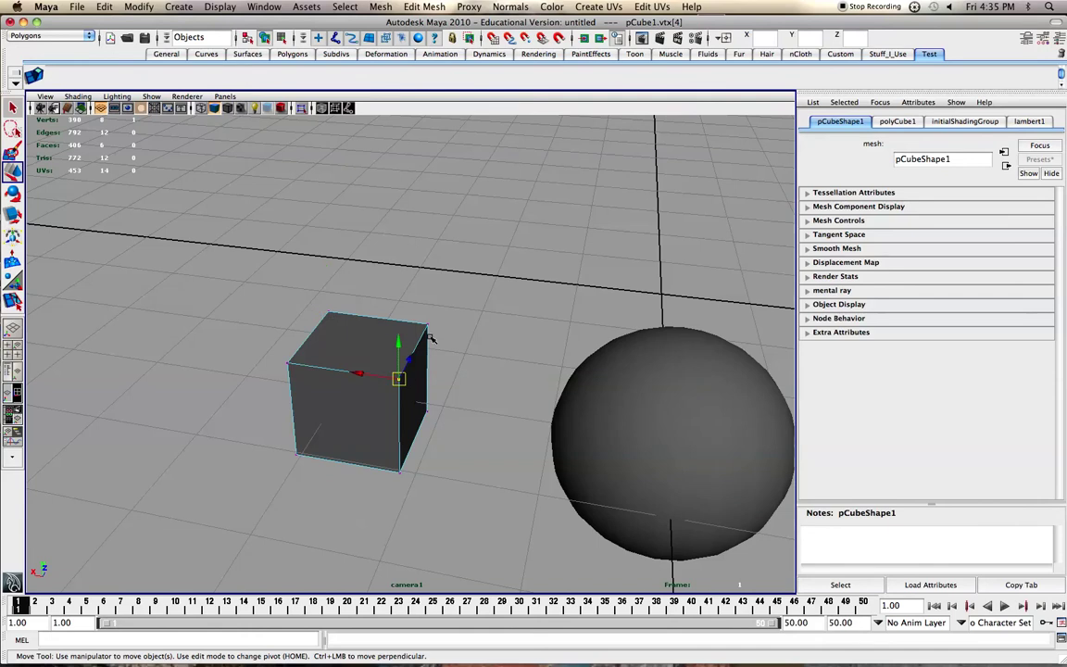
pyautogui.click(427, 325)
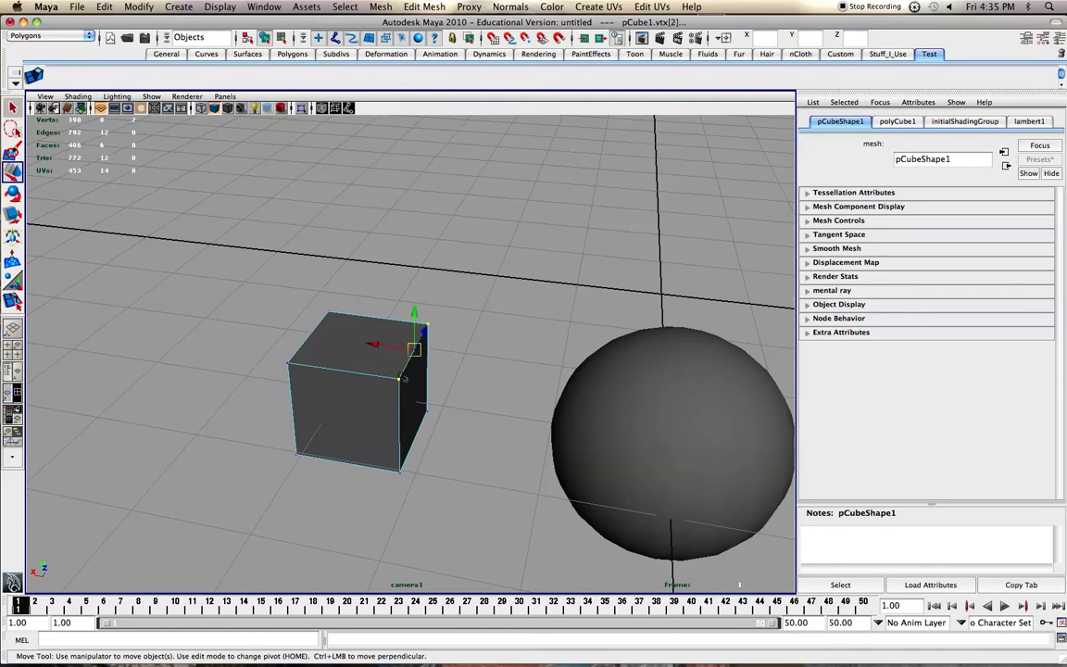
pyautogui.moveTo(378, 350); pyautogui.dragTo(402, 350)
pyautogui.press('z')
# - Switch the cube to face selection and select its front face, followed by its top face
pyautogui.rightClick(356, 355)
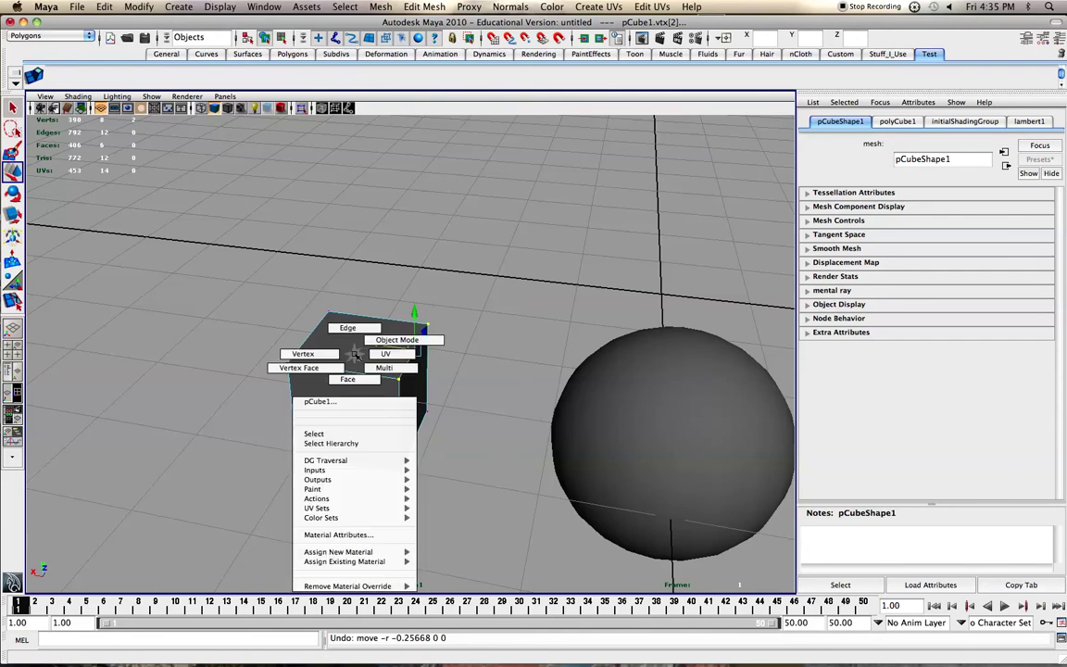
pyautogui.click(351, 380)
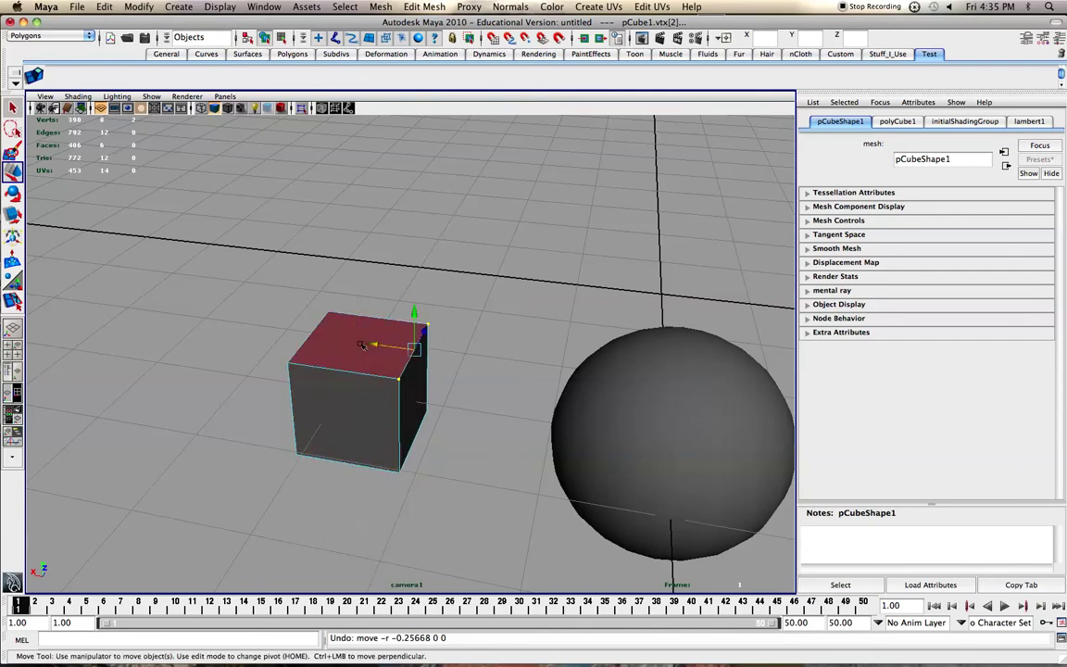
pyautogui.click(362, 343)
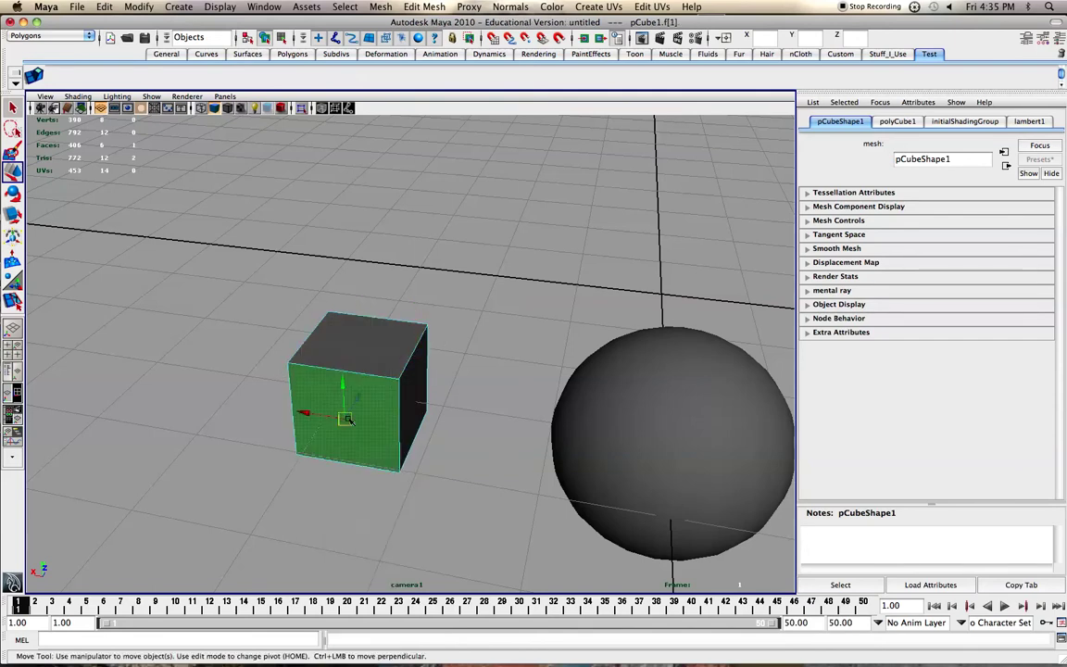
pyautogui.click(341, 339)
pyautogui.keyDown('alt'); pyautogui.moveTo(319, 345); pyautogui.dragTo(338, 361); pyautogui.keyUp('alt')
# - Switch the cube to Multi component selection and select a top vertex, the top front edge and the top face in turn
pyautogui.rightClick(339, 363)
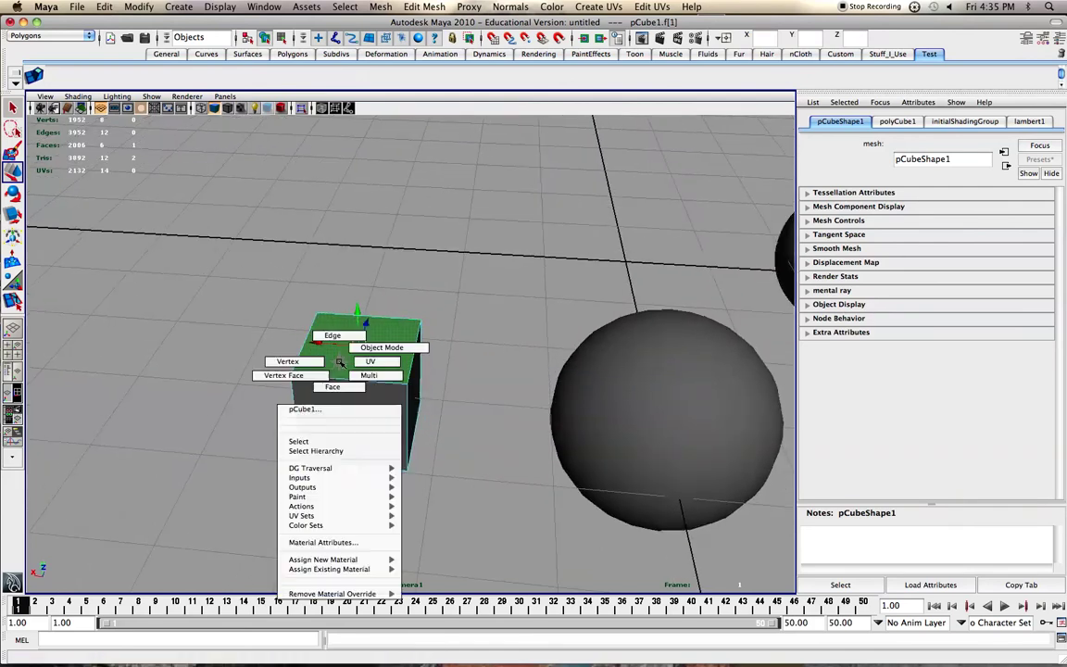
pyautogui.click(368, 375)
pyautogui.click(238, 350)
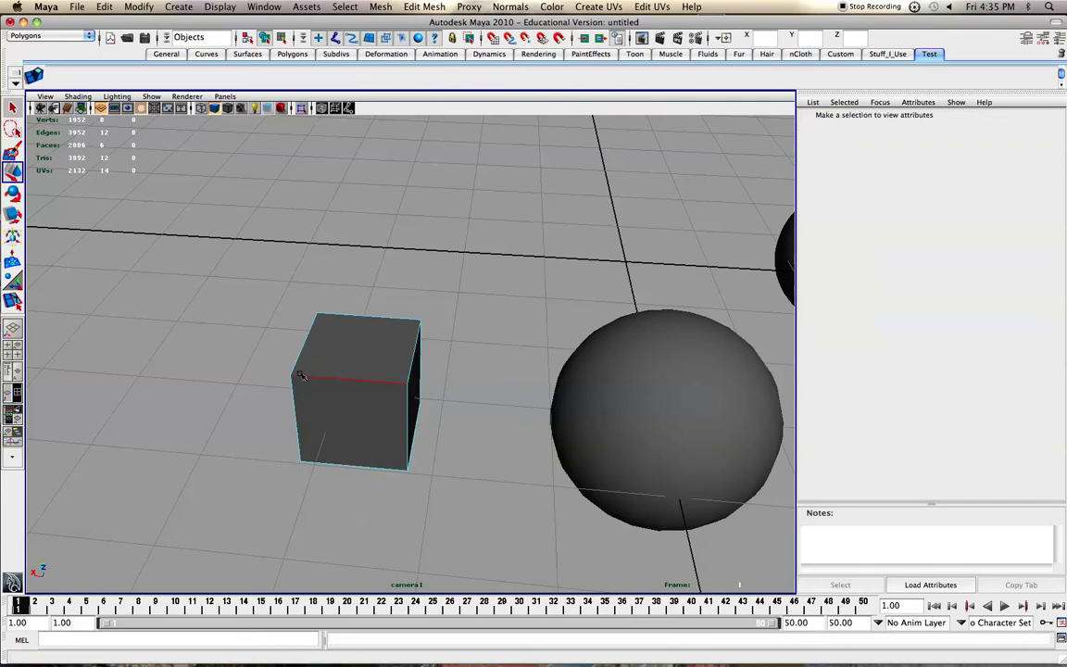
pyautogui.click(291, 376)
pyautogui.click(336, 379)
pyautogui.click(369, 344)
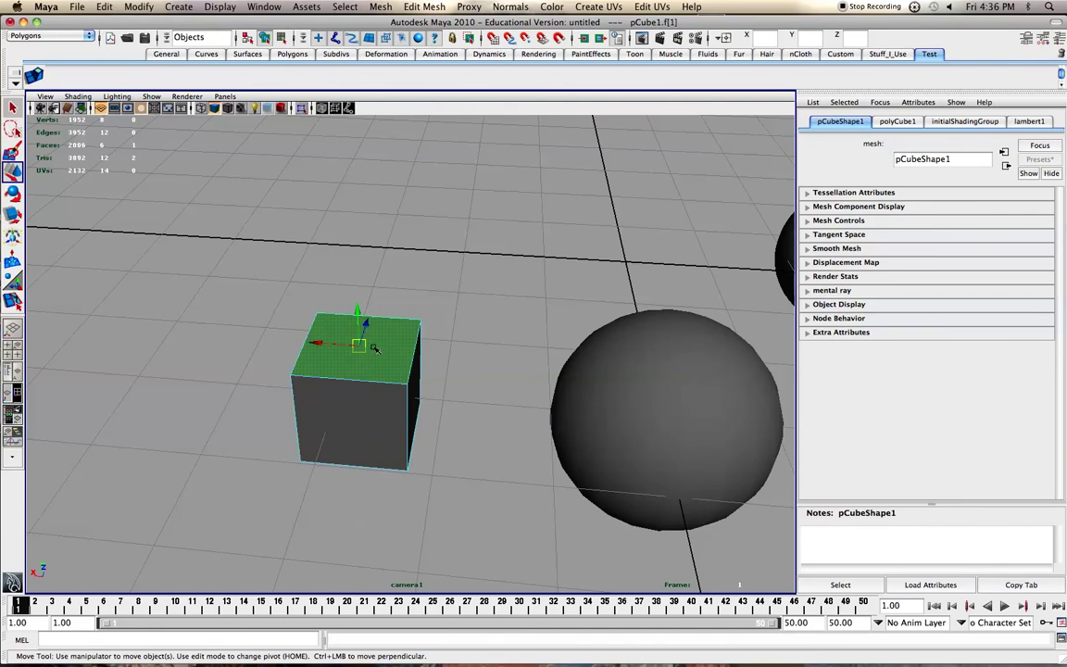
# - Review the cube's component selection choices without changing the mode and clear the face selection
pyautogui.rightClick(369, 346)
pyautogui.rightClick(360, 346)
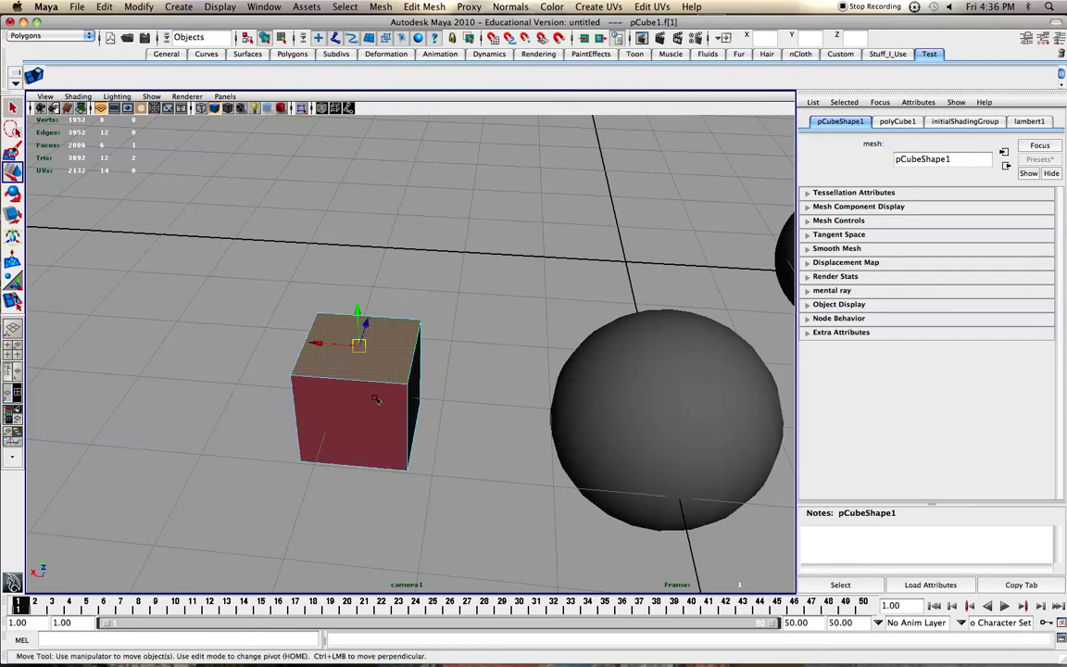
pyautogui.moveTo(368, 429); pyautogui.dragTo(380, 409, button='right')
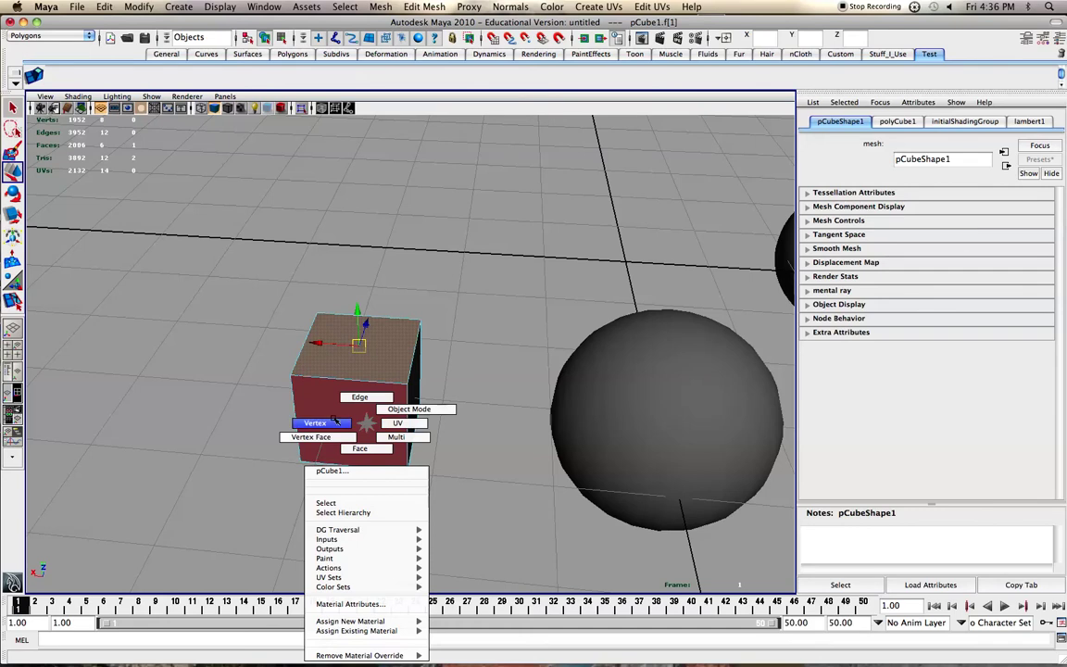
pyautogui.moveTo(370, 424); pyautogui.dragTo(372, 424, button='right')
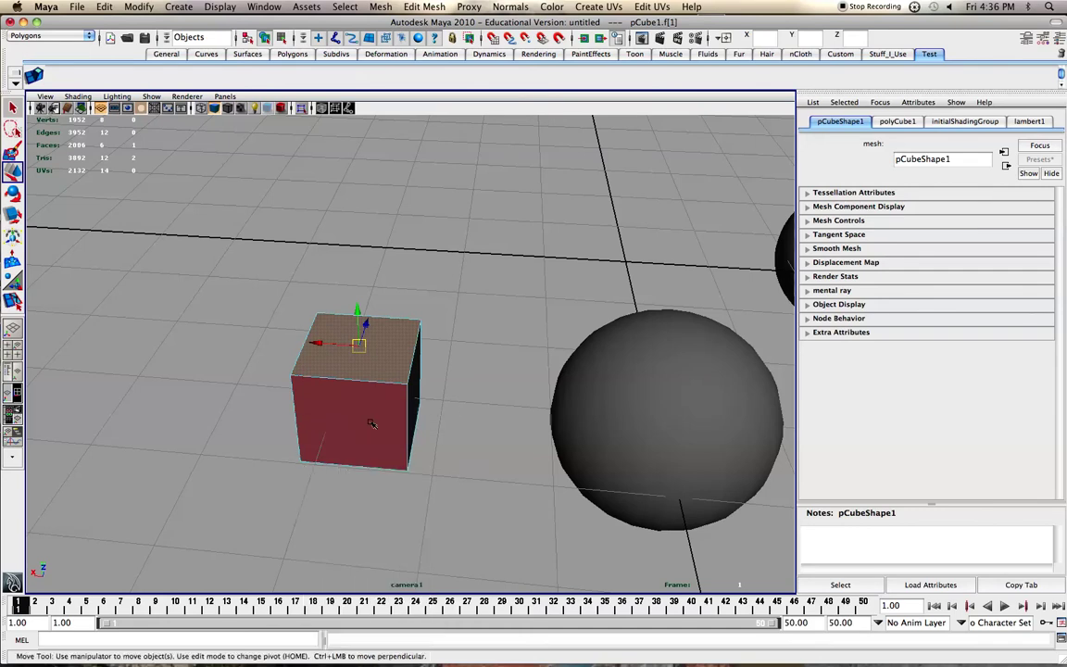
pyautogui.click(264, 306)
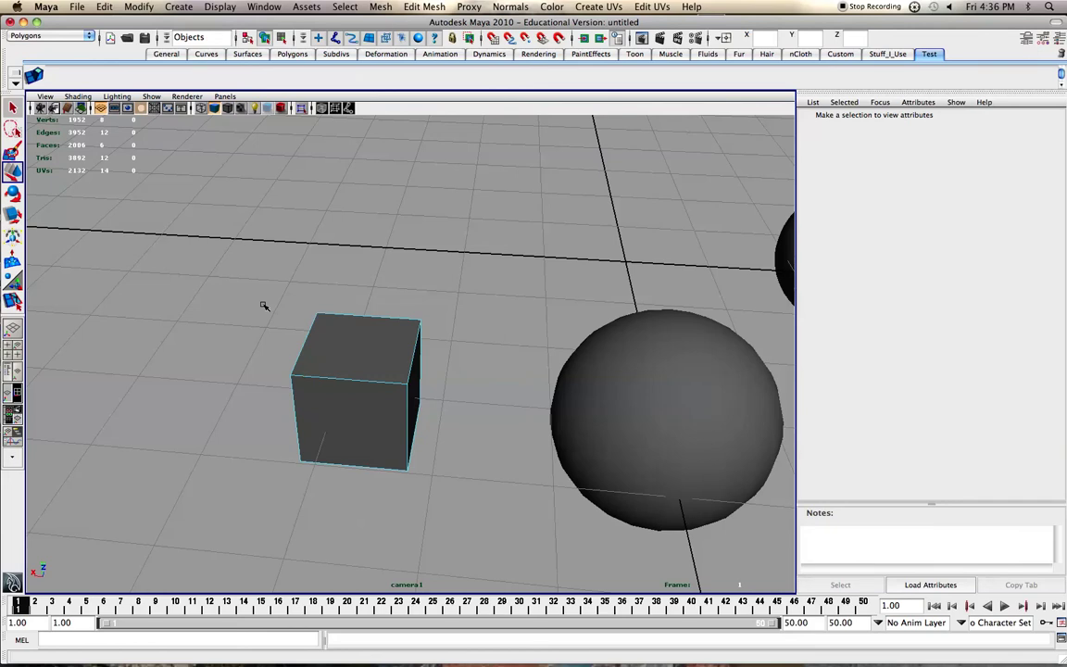
# - Display the cube's component choices once more, select its top face, and clear the selection
pyautogui.keyDown('alt'); pyautogui.moveTo(297, 329); pyautogui.dragTo(285, 329); pyautogui.keyUp('alt')
pyautogui.scroll(3, 287, 419)
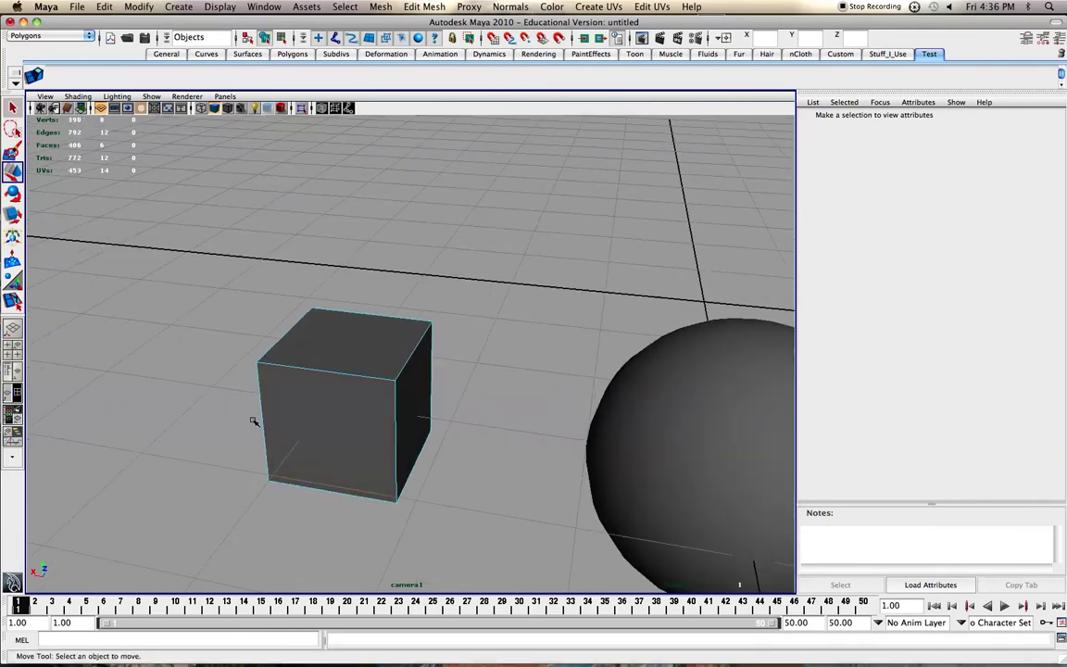
pyautogui.keyDown('alt'); pyautogui.moveTo(371, 338); pyautogui.dragTo(312, 409); pyautogui.keyUp('alt')
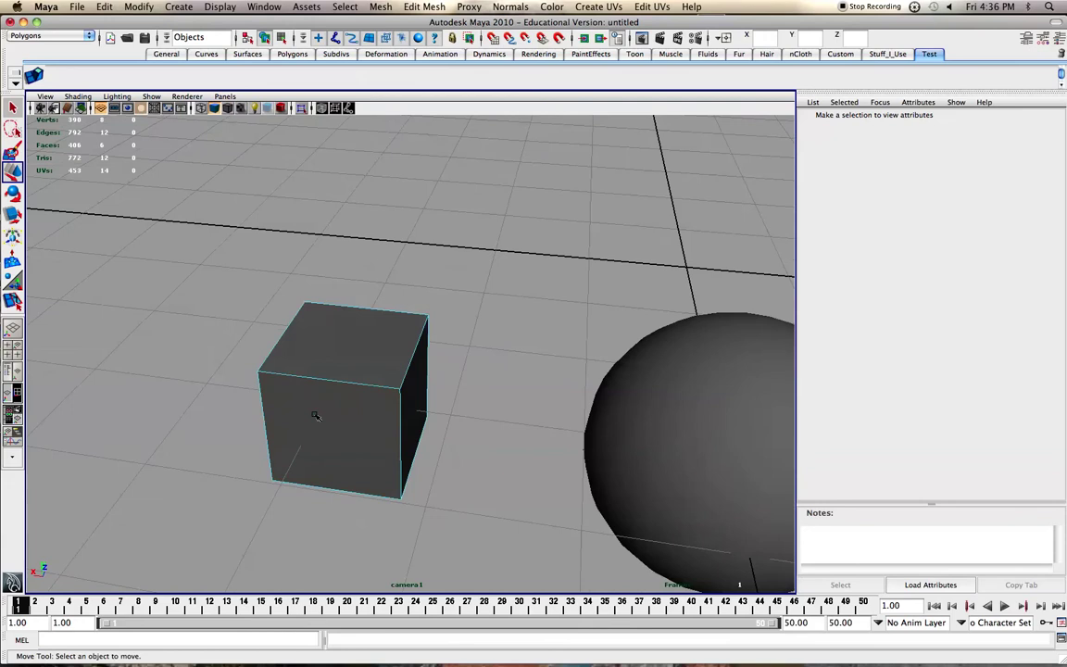
pyautogui.rightClick(334, 343)
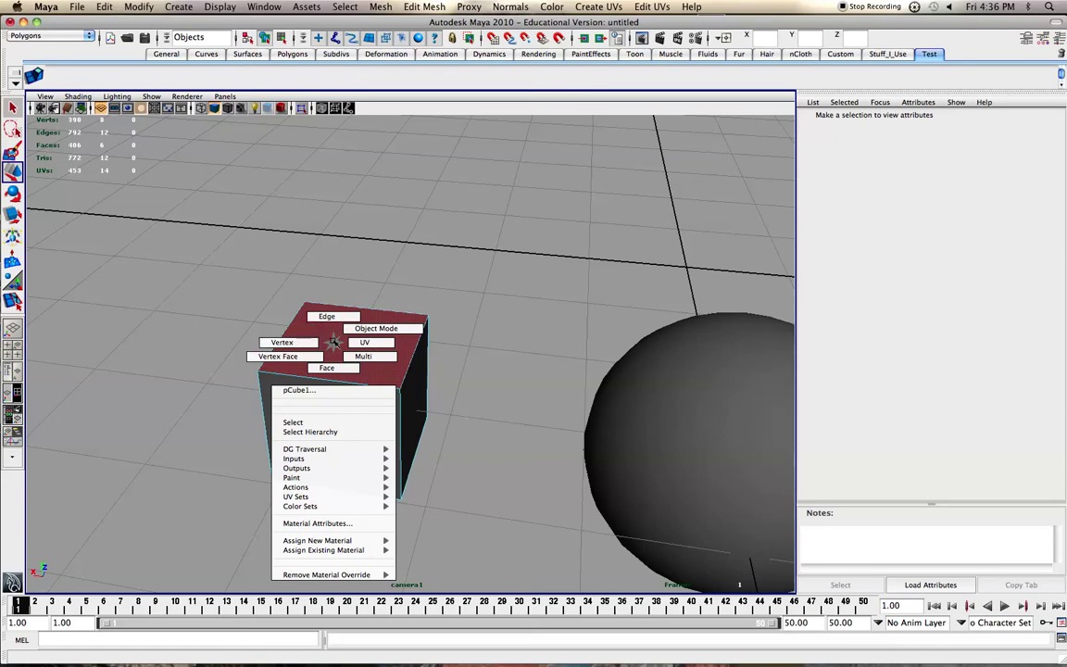
pyautogui.moveTo(335, 343); pyautogui.dragTo(335, 343, button='right')
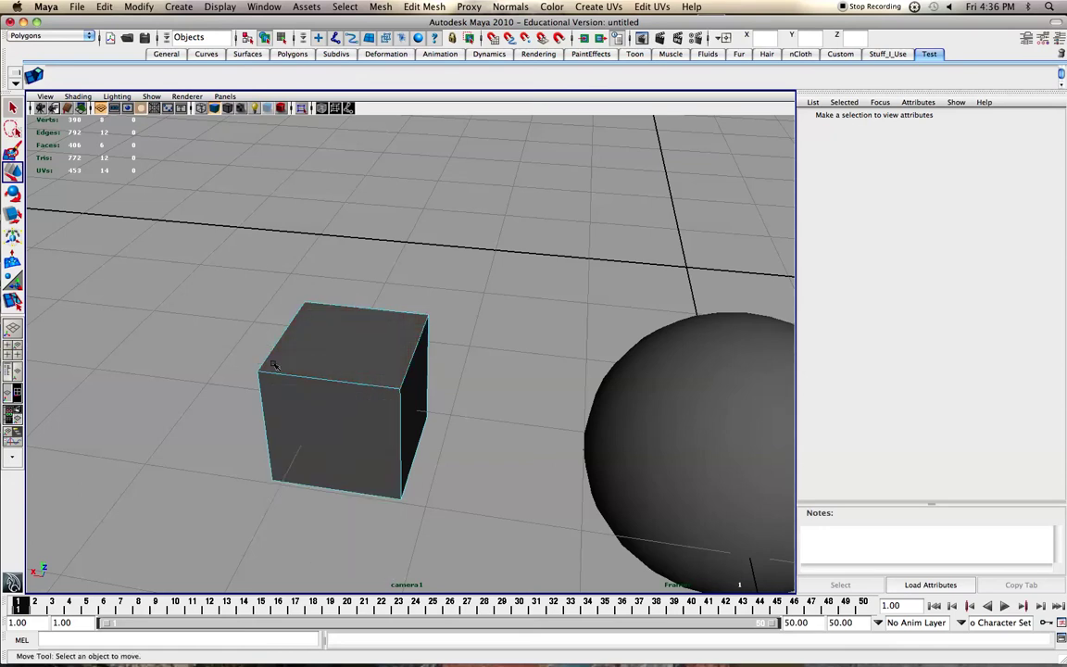
pyautogui.click(328, 364)
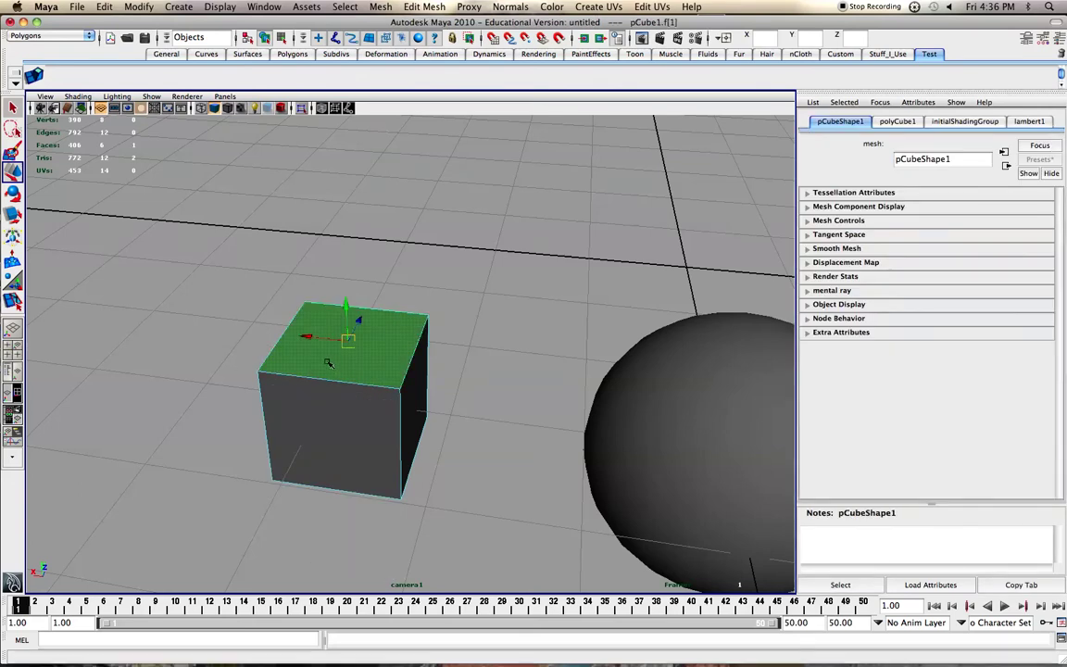
pyautogui.keyDown('alt'); pyautogui.moveTo(326, 391); pyautogui.dragTo(374, 391); pyautogui.keyUp('alt')
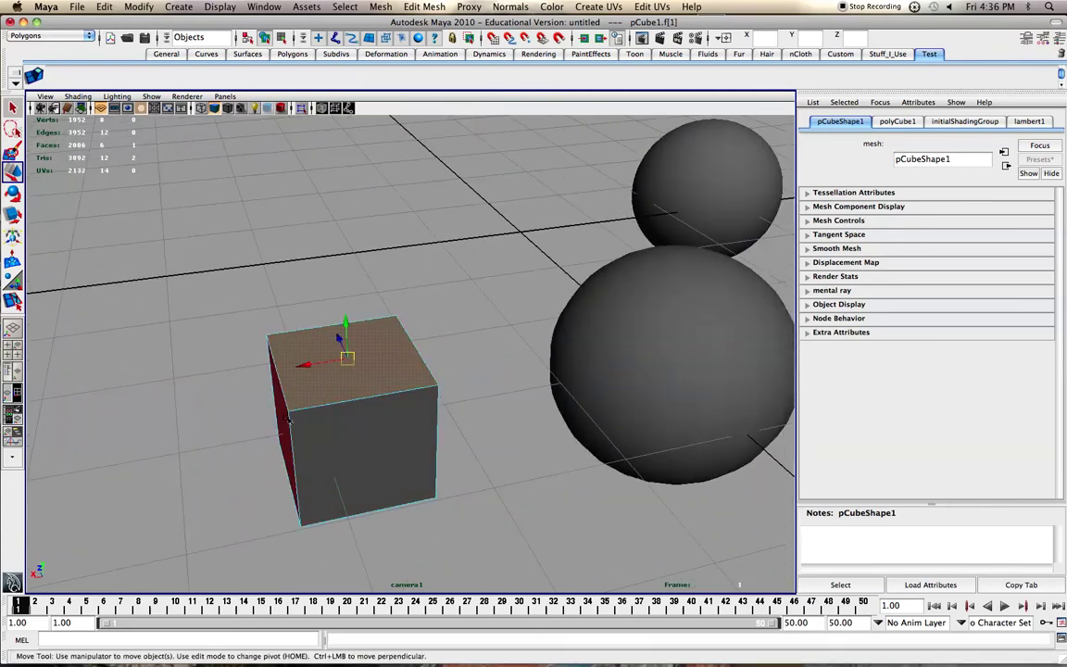
pyautogui.click(242, 408)
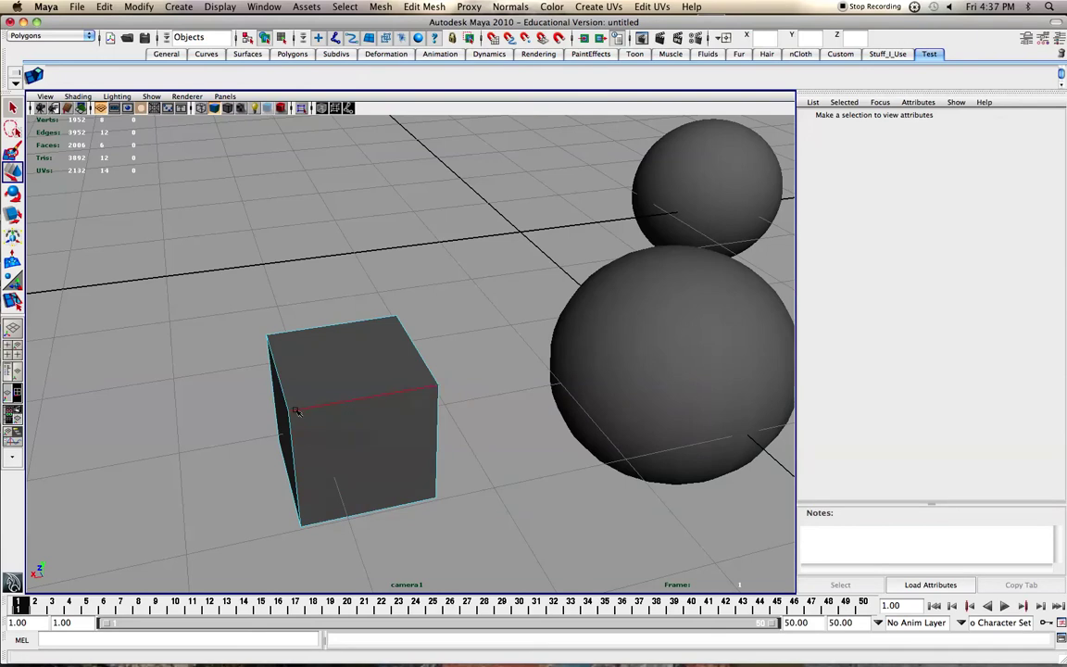
pyautogui.keyDown('alt'); pyautogui.moveTo(302, 396); pyautogui.dragTo(269, 399); pyautogui.keyUp('alt')
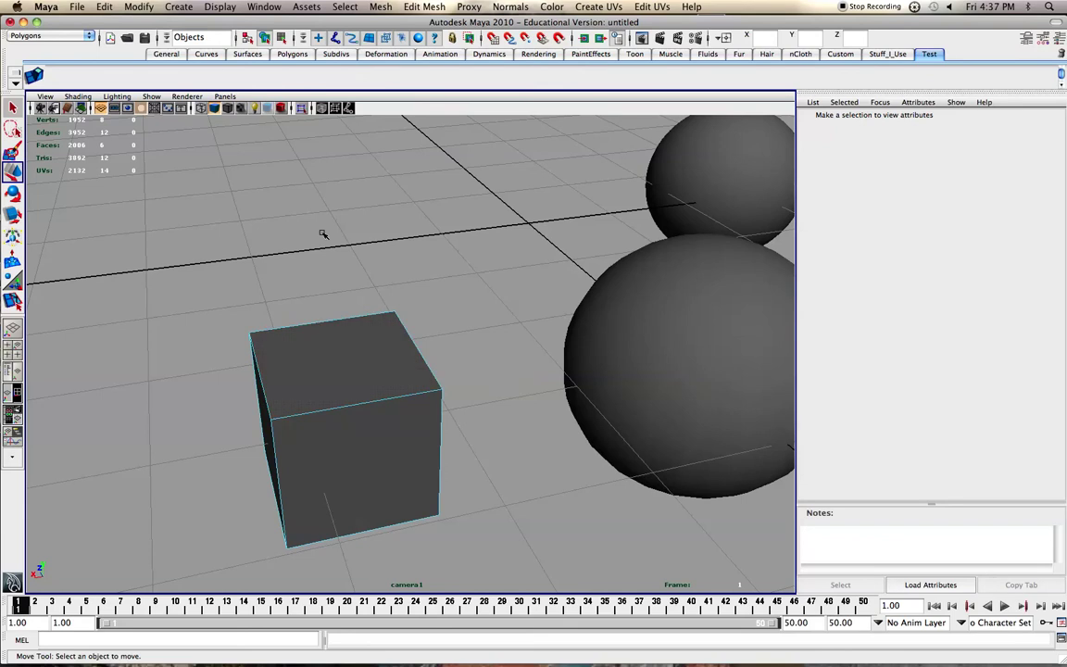
pyautogui.scroll(-5, 326, 296)
pyautogui.keyDown('alt'); pyautogui.moveTo(375, 314); pyautogui.dragTo(370, 320); pyautogui.keyUp('alt')
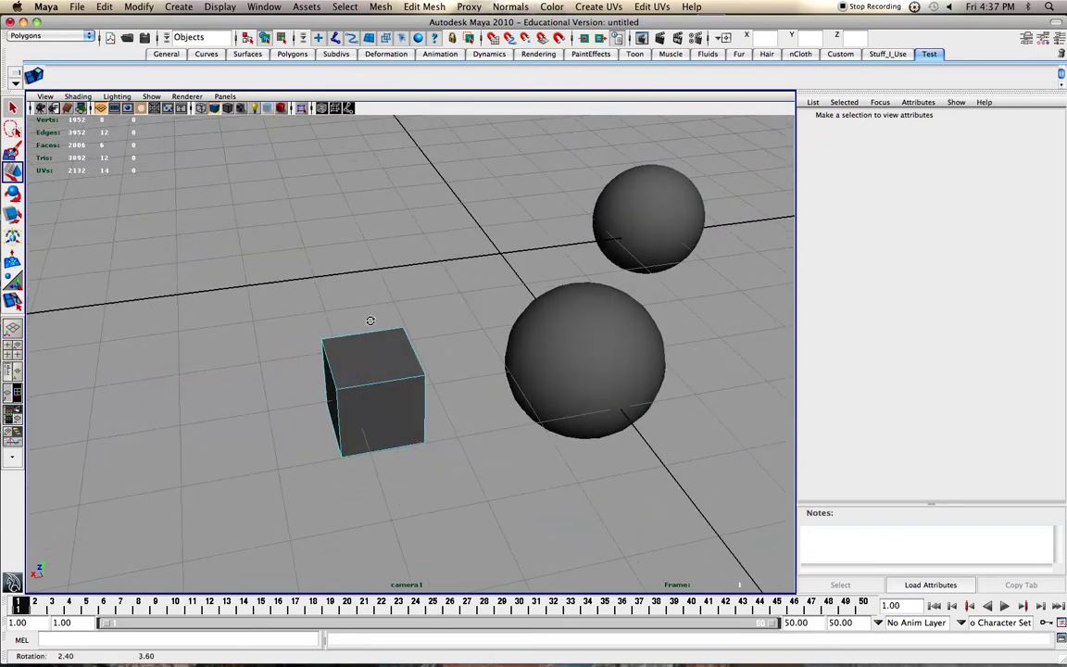
pyautogui.keyDown('alt'); pyautogui.moveTo(398, 309); pyautogui.dragTo(370, 386, button='middle'); pyautogui.keyUp('alt')
pyautogui.scroll(-3, 369, 382)
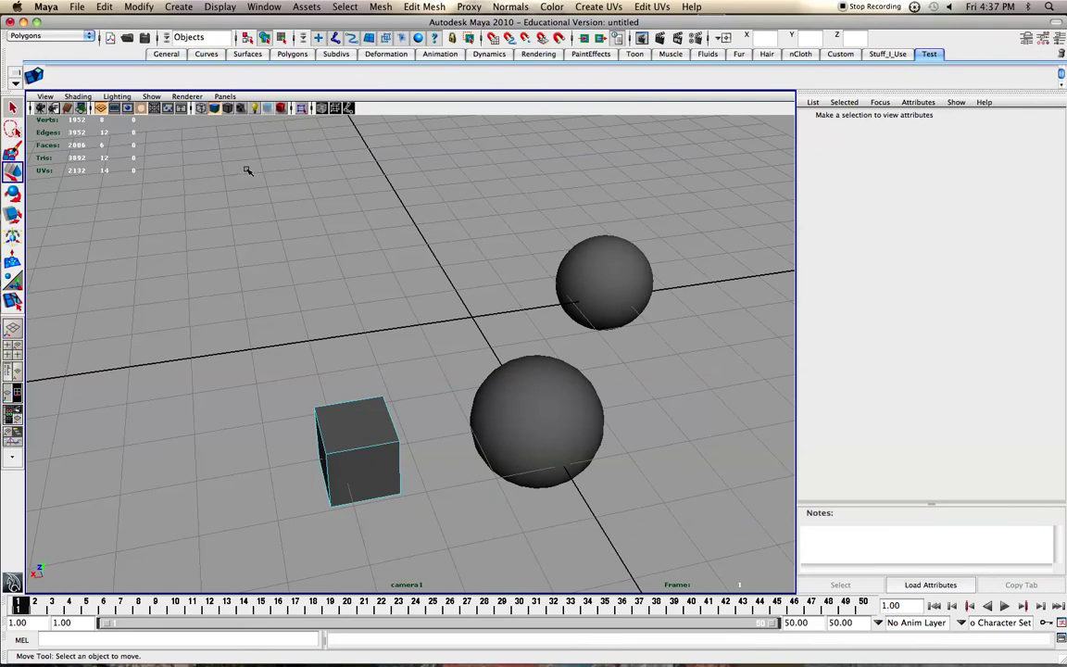
pyautogui.click(179, 7)
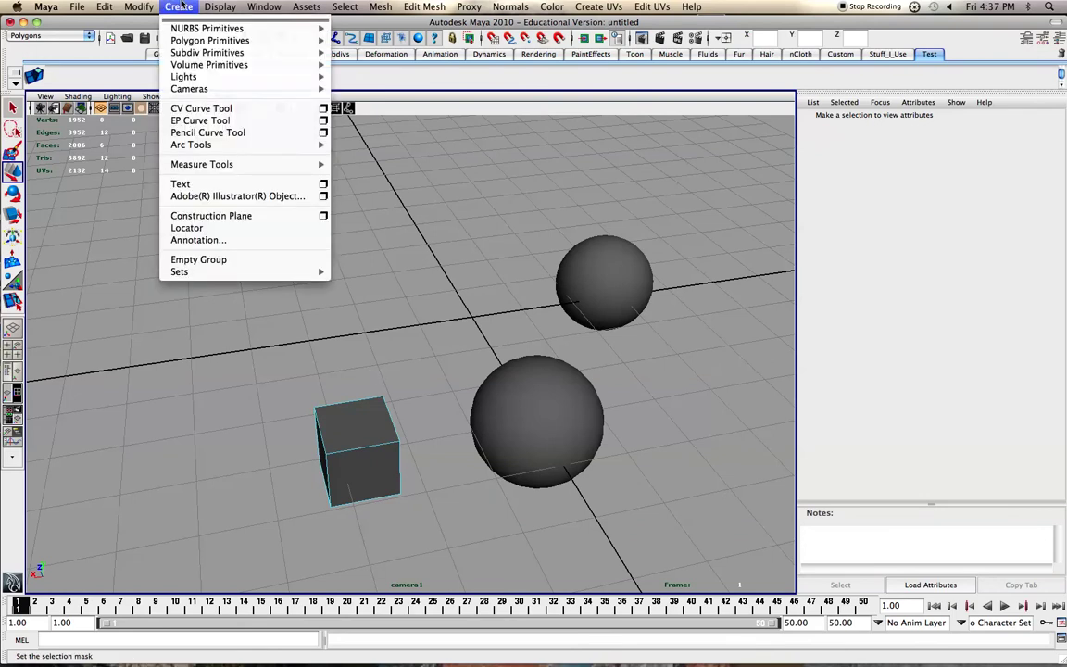
pyautogui.moveTo(188, 40)
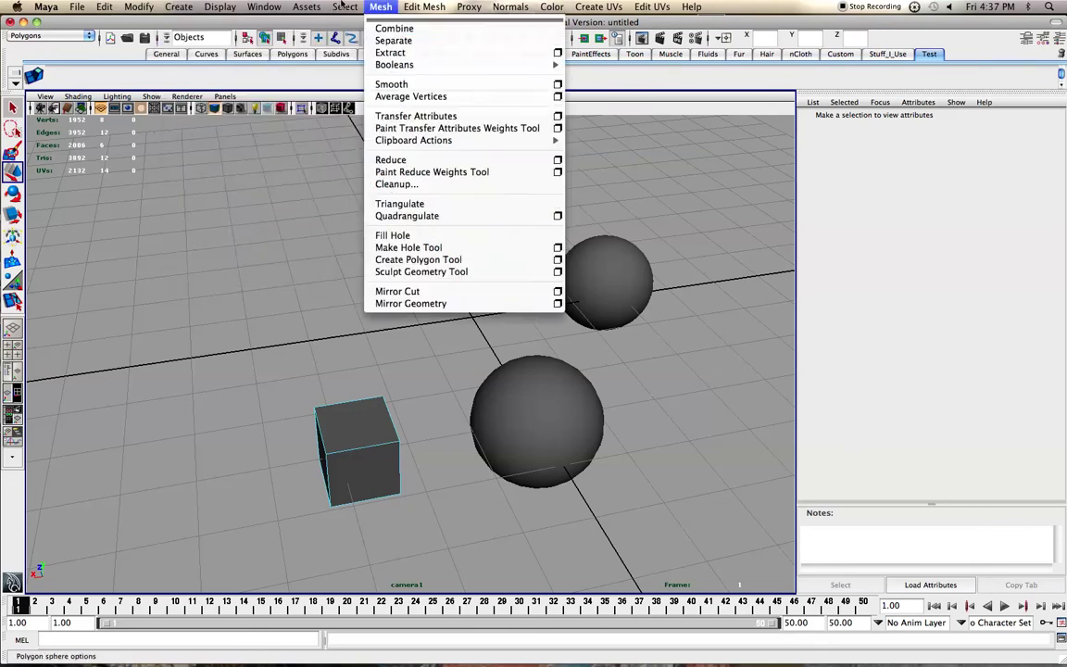
pyautogui.click(170, 6)
# - Return the cube to object selection and display its polyCube1 size and subdivision attributes
pyautogui.moveTo(346, 425); pyautogui.dragTo(389, 410, button='right')
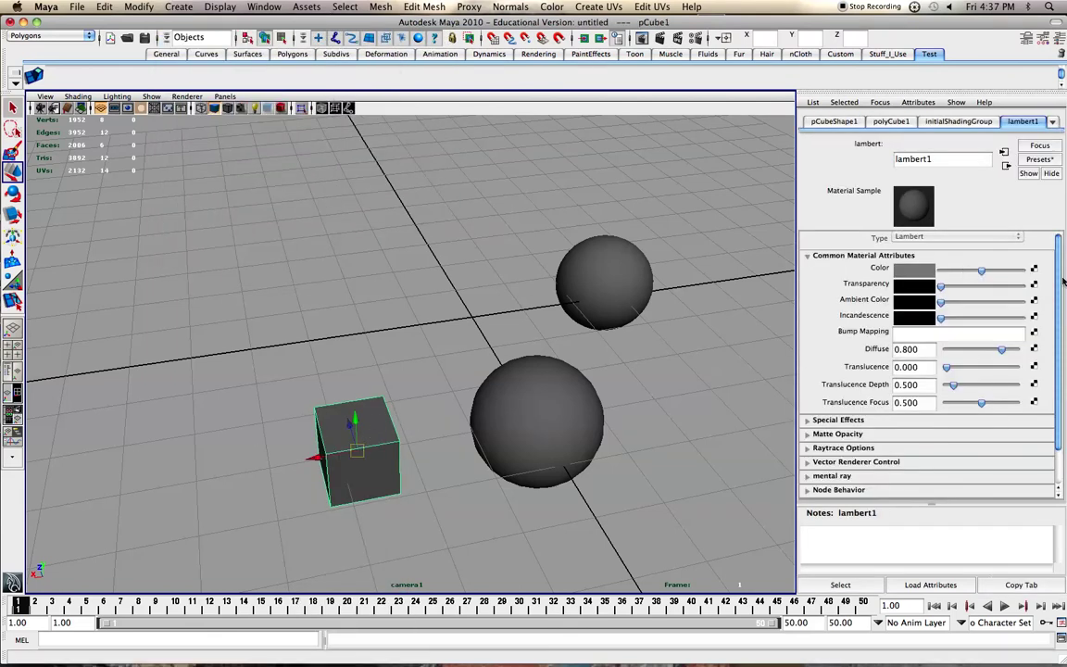
pyautogui.click(891, 123)
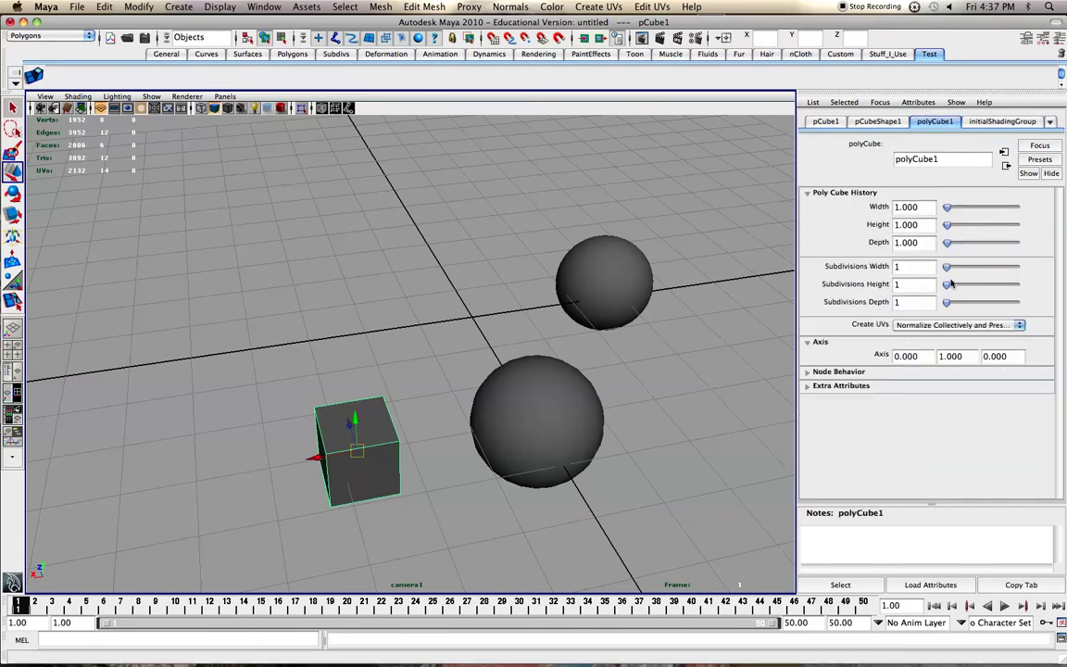
pyautogui.moveTo(947, 267); pyautogui.dragTo(945, 269)
# - Create another polygon cube with 10 width divisions from the cube creation options
pyautogui.click(179, 7)
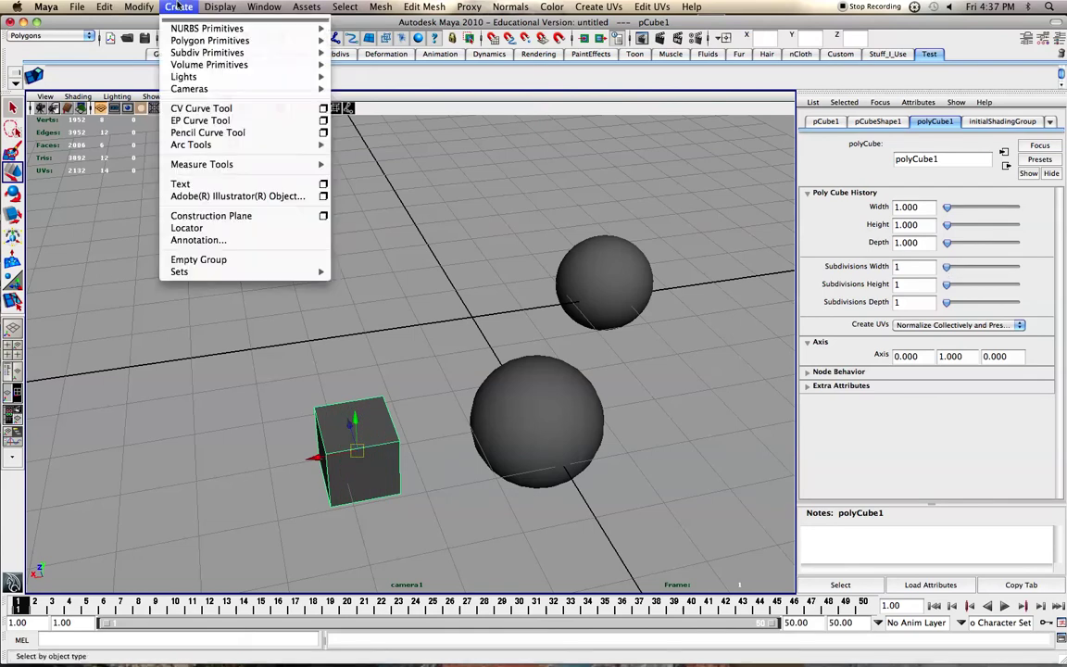
pyautogui.moveTo(245, 41)
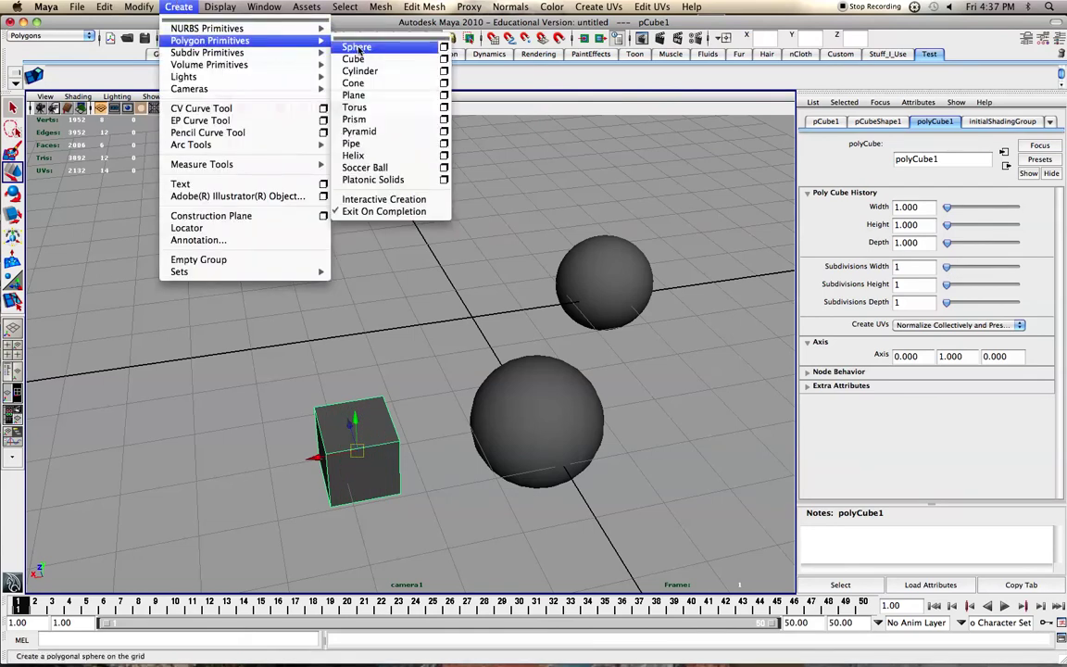
pyautogui.click(443, 58)
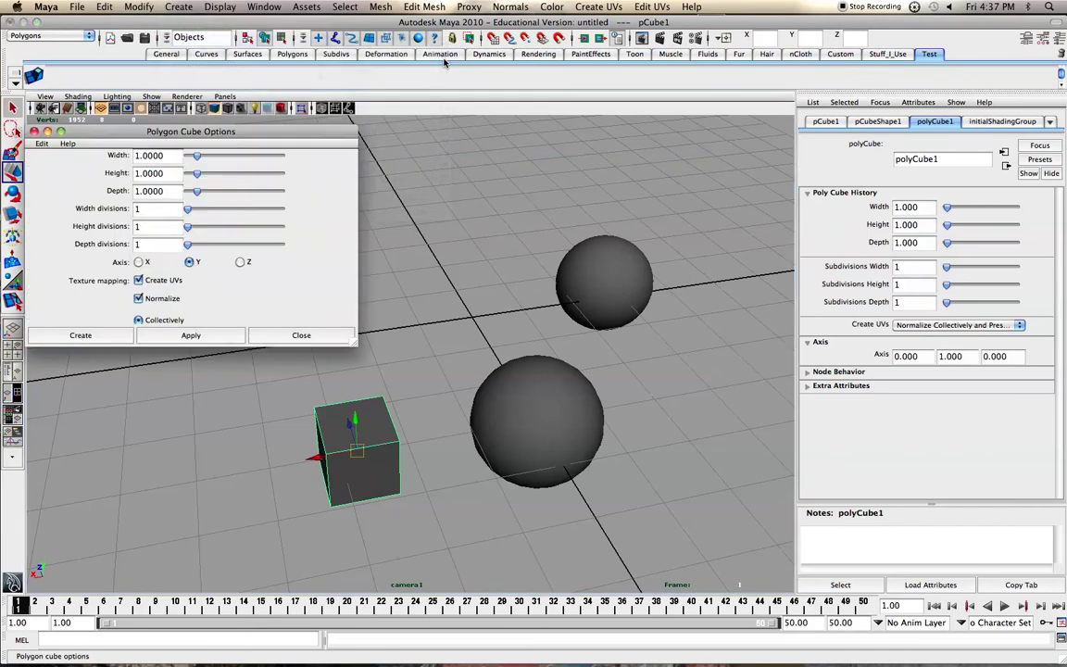
pyautogui.moveTo(241, 131); pyautogui.dragTo(567, 119)
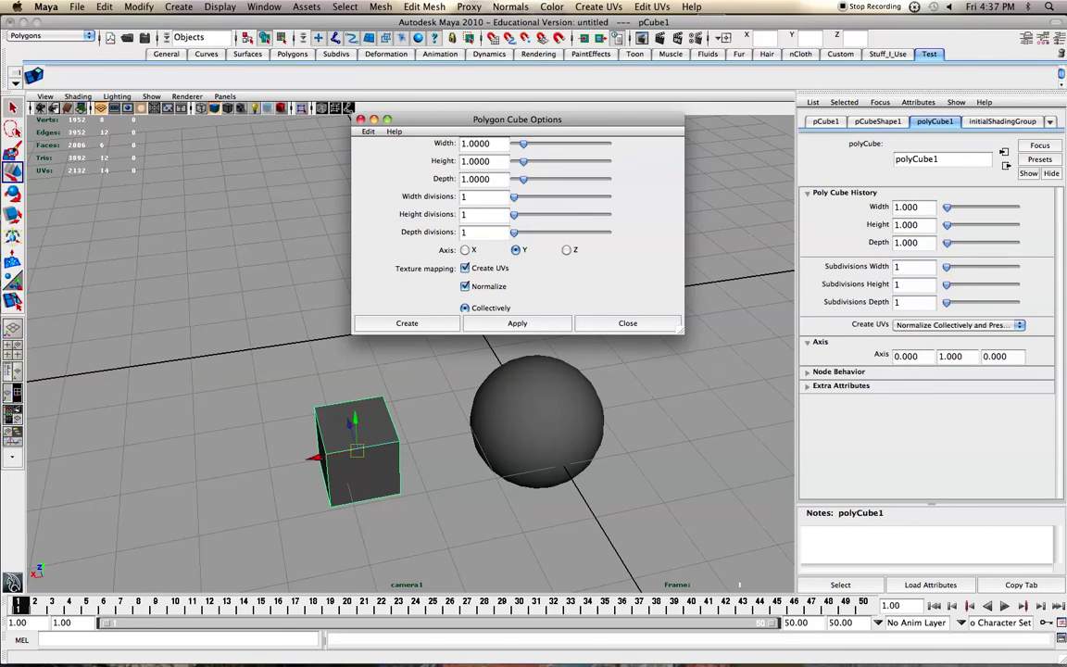
pyautogui.moveTo(514, 196); pyautogui.dragTo(531, 199)
pyautogui.click(528, 323)
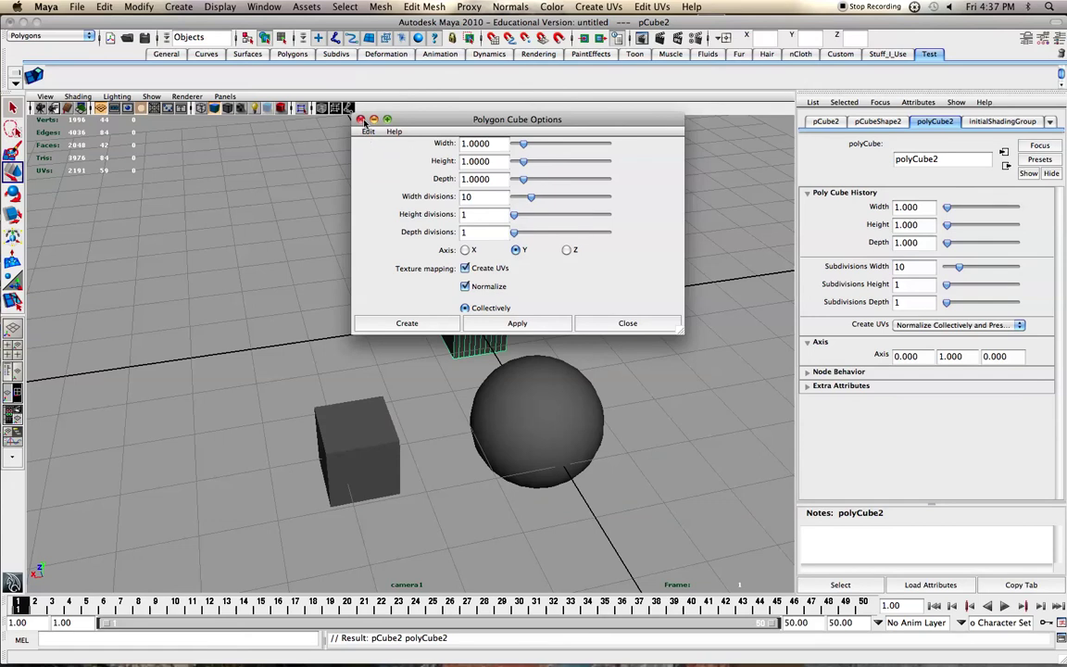
# - Delete the new cube with ten width divisions and select the original cube
pyautogui.click(361, 119)
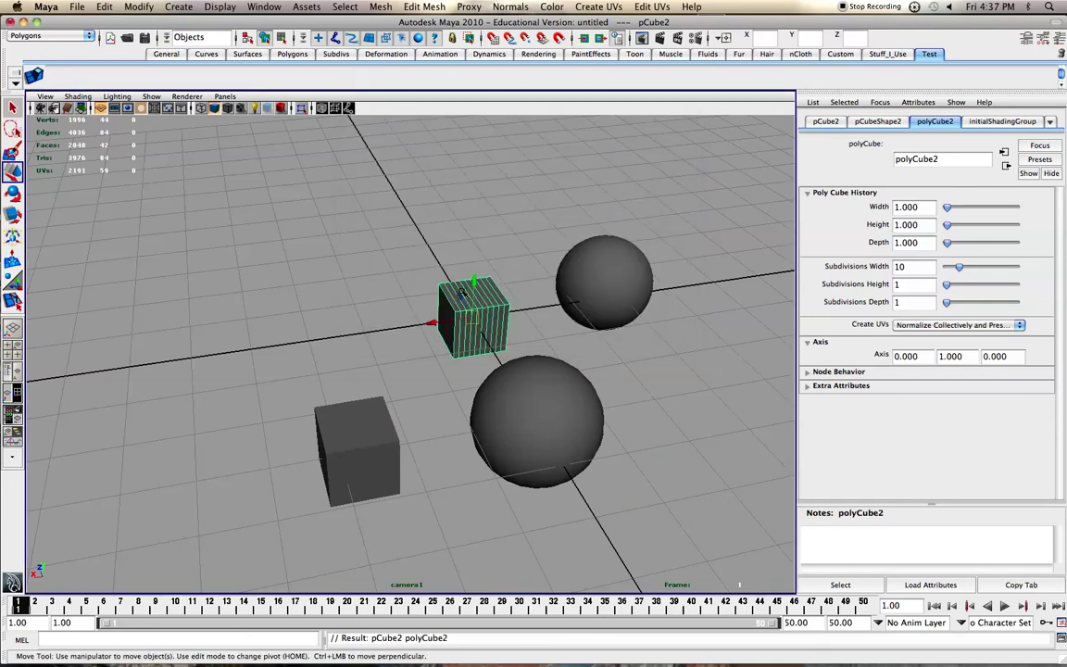
pyautogui.press('Delete')
pyautogui.click(369, 410)
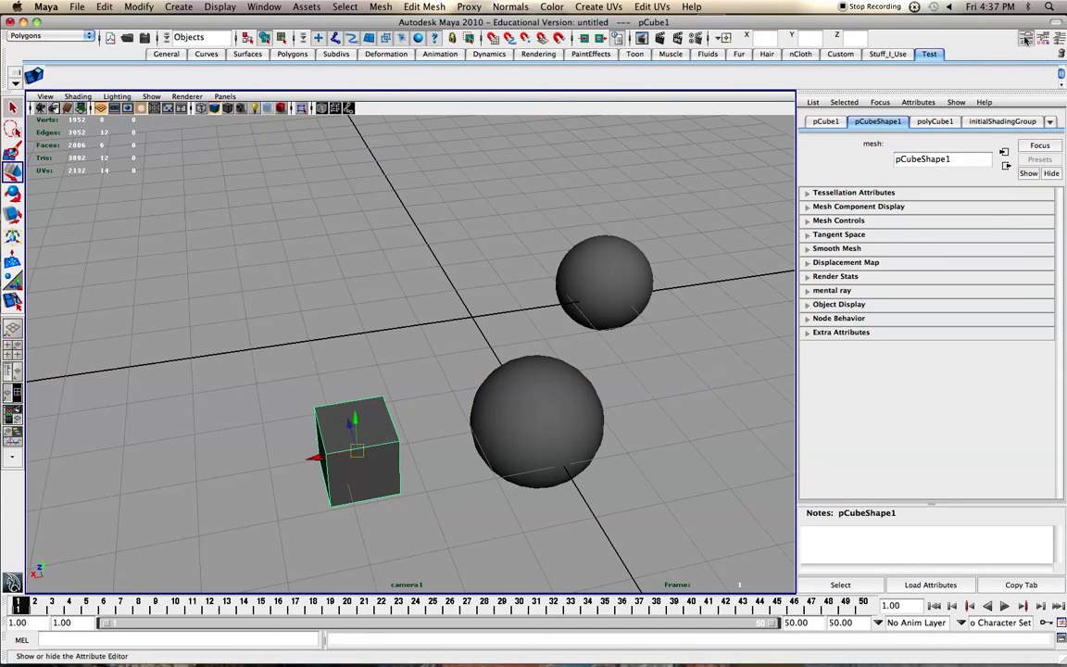
# - Display the Move Tool's settings and examine its axis, snapping, selection style and soft selection options
pyautogui.click(1026, 33)
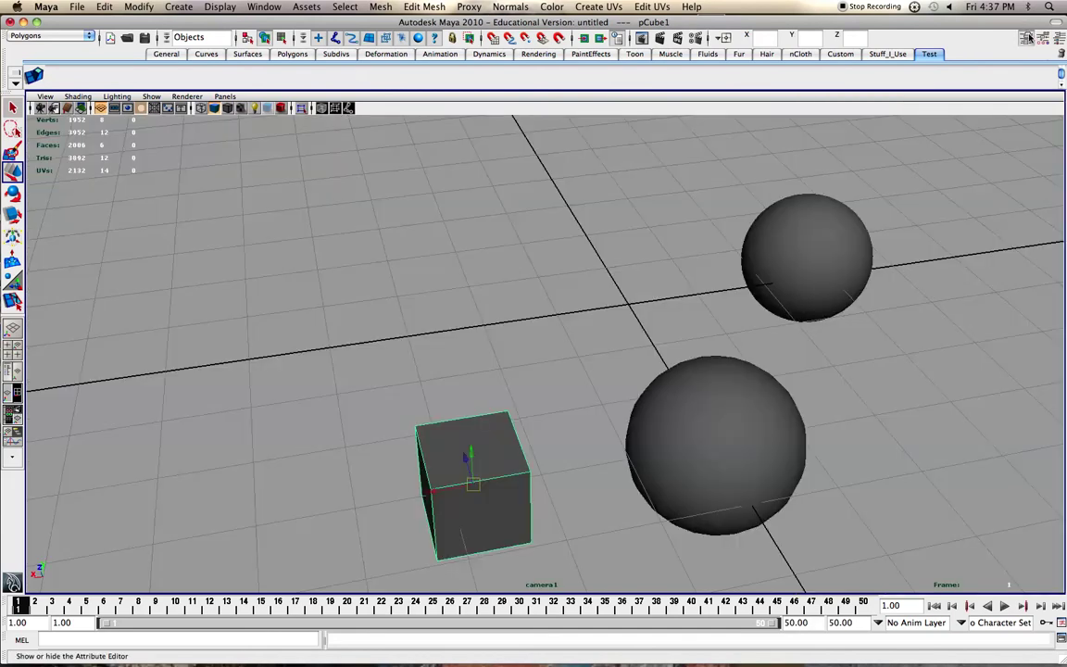
pyautogui.click(1028, 36)
pyautogui.click(1040, 42)
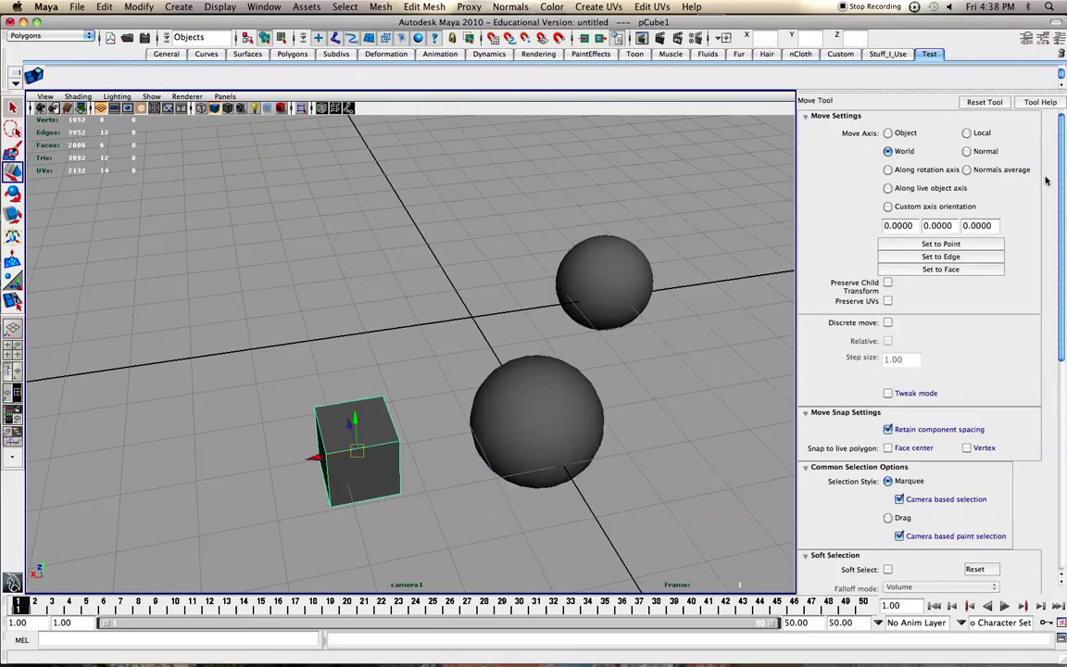
pyautogui.moveTo(1061, 162); pyautogui.dragTo(1063, 130)
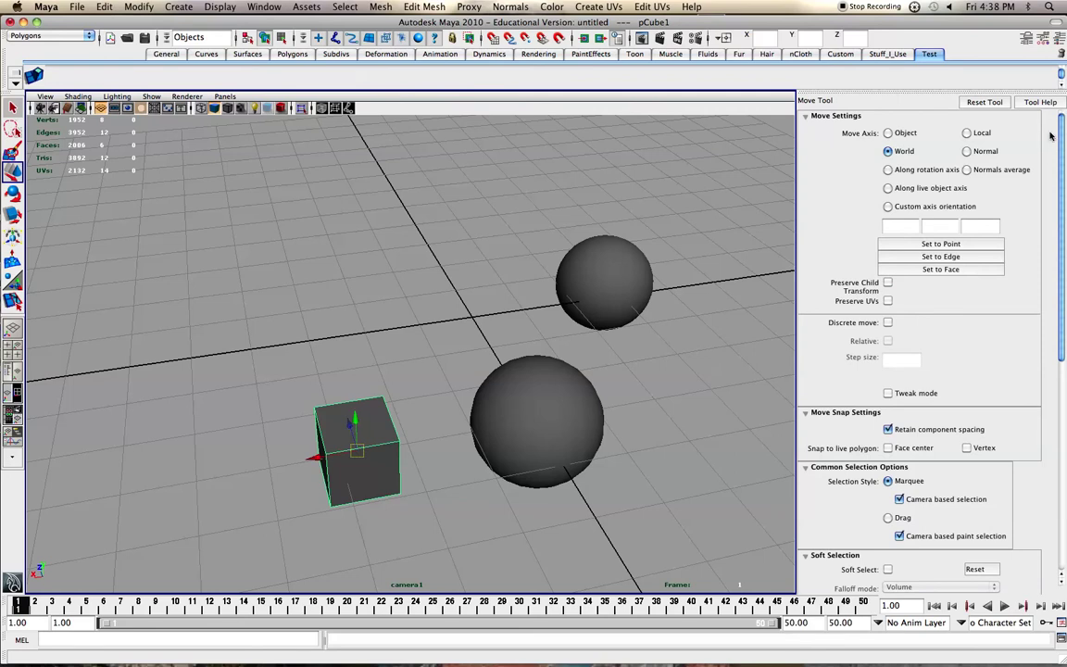
pyautogui.moveTo(1064, 142); pyautogui.dragTo(1064, 283)
pyautogui.click(888, 330)
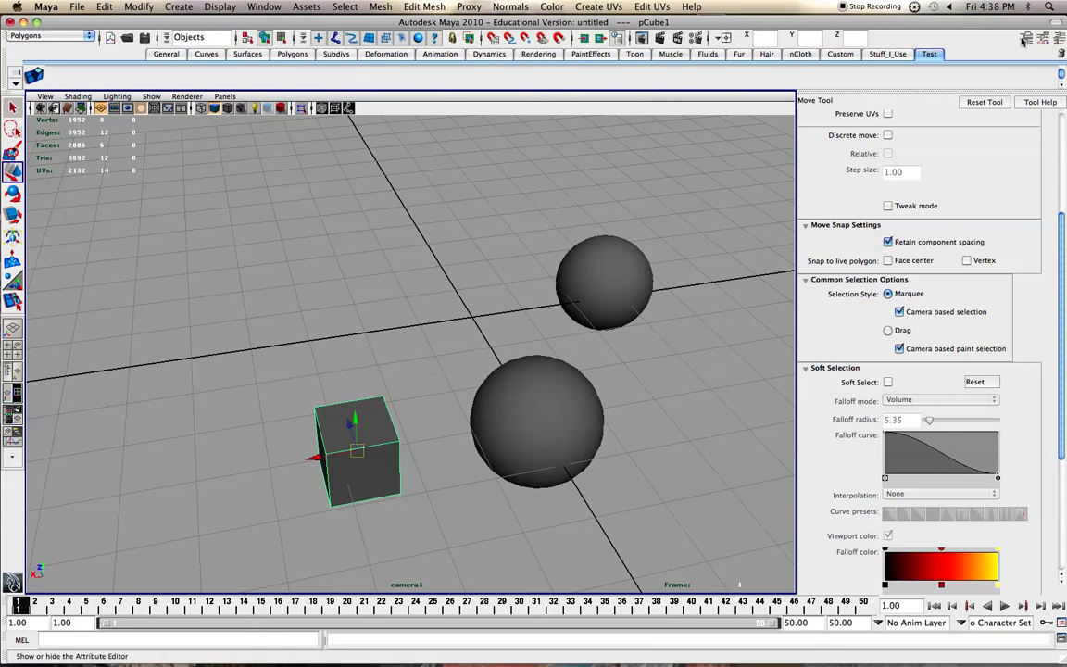
# - Display the cube's channels and shift the program window so the channel values are fully in view
pyautogui.click(1060, 40)
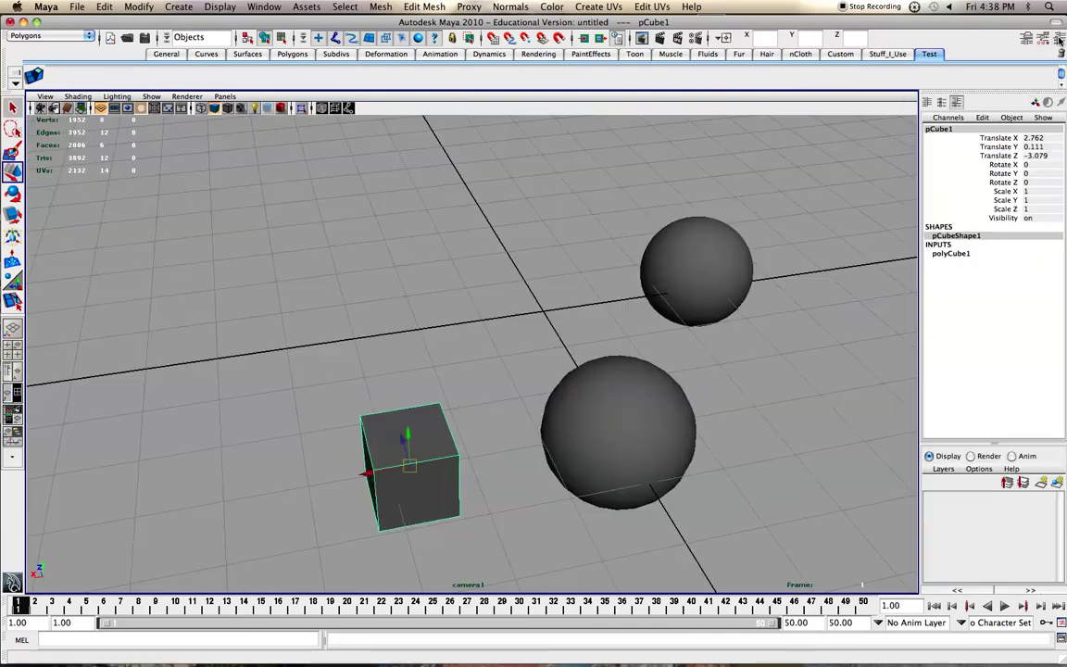
pyautogui.moveTo(1000, 21); pyautogui.dragTo(911, 21)
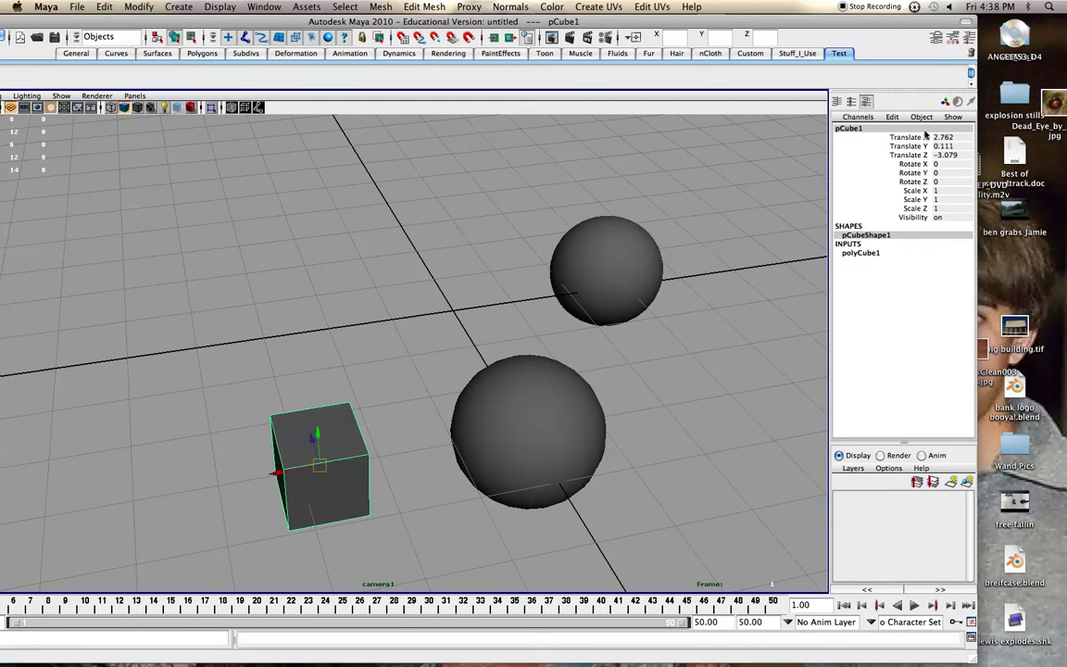
# - Look through the cube's shape, polyCube1, initialShadingGroup and lambert1 attributes and compare them with its channels
pyautogui.click(936, 36)
pyautogui.click(734, 122)
pyautogui.click(787, 122)
pyautogui.click(845, 121)
pyautogui.click(913, 122)
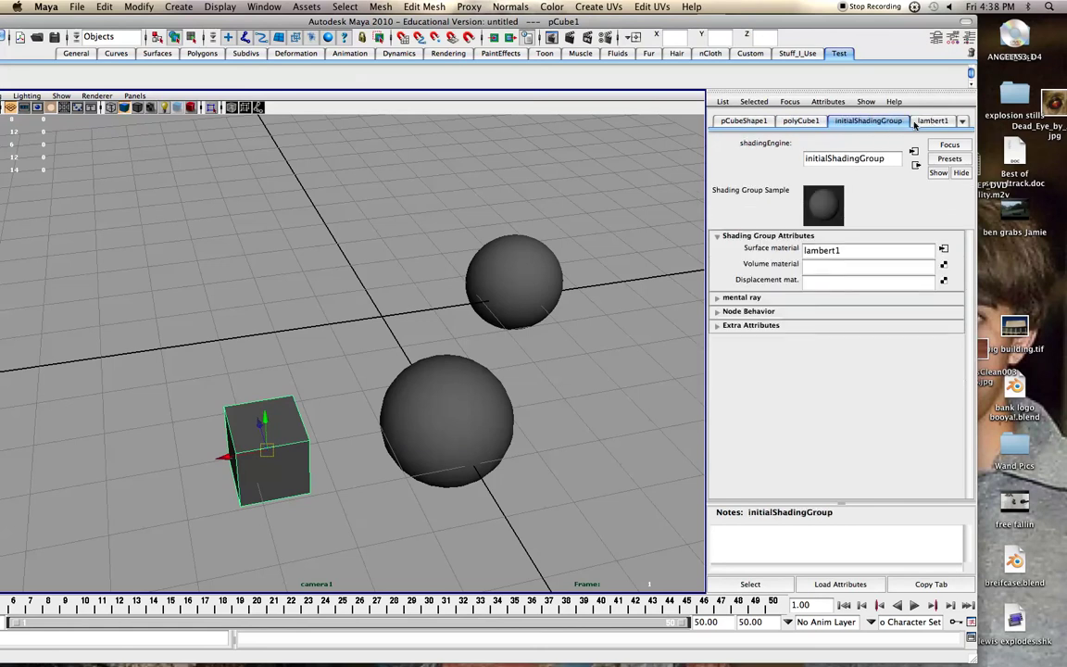
pyautogui.click(843, 121)
pyautogui.click(968, 41)
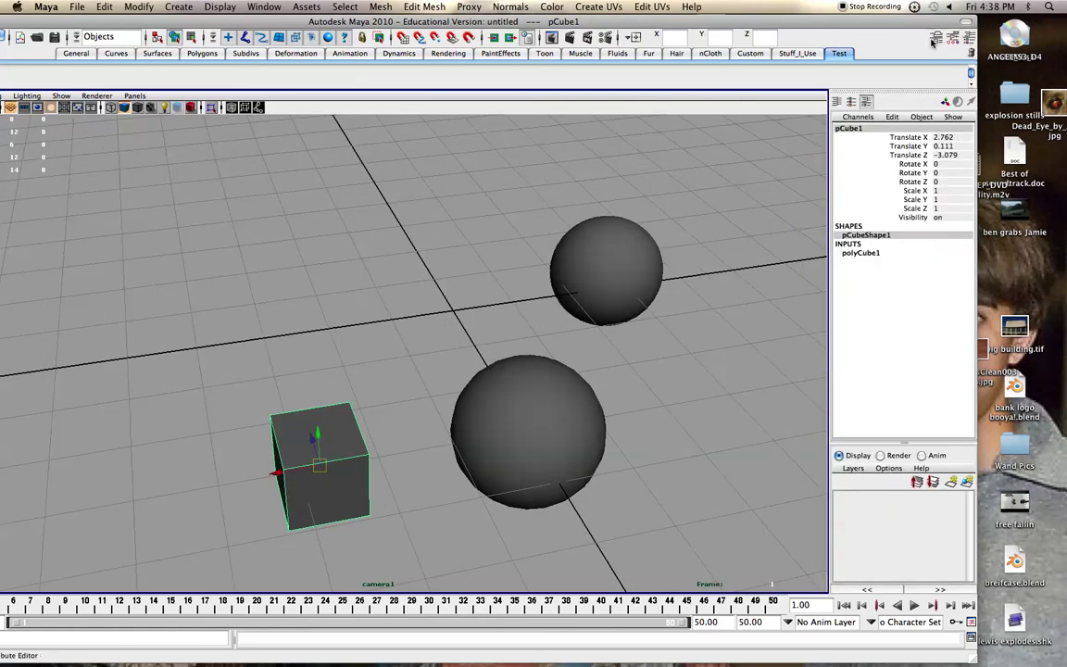
pyautogui.click(935, 39)
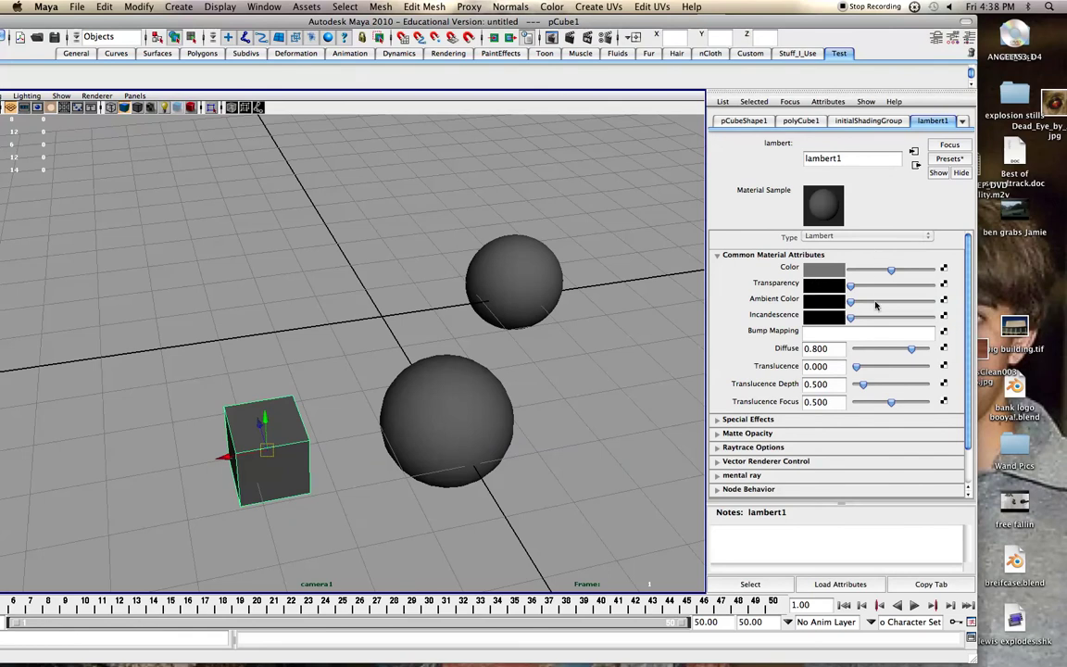
# - Display the cube's channels again and set its Translate Y to 1
pyautogui.click(966, 41)
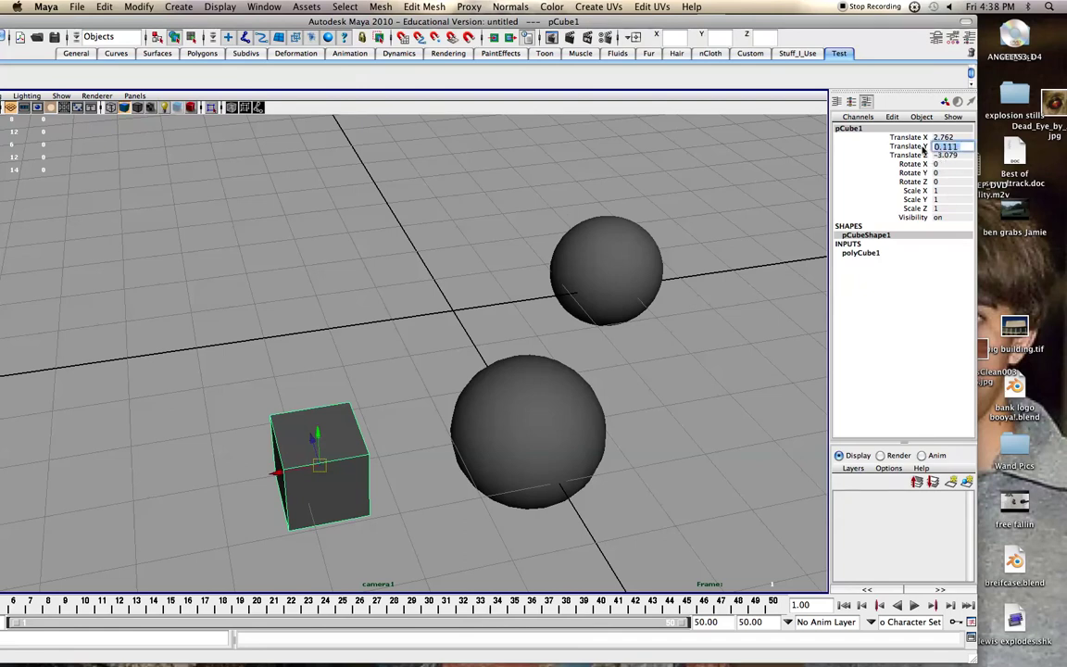
pyautogui.click(923, 148)
pyautogui.doubleClick(941, 147)
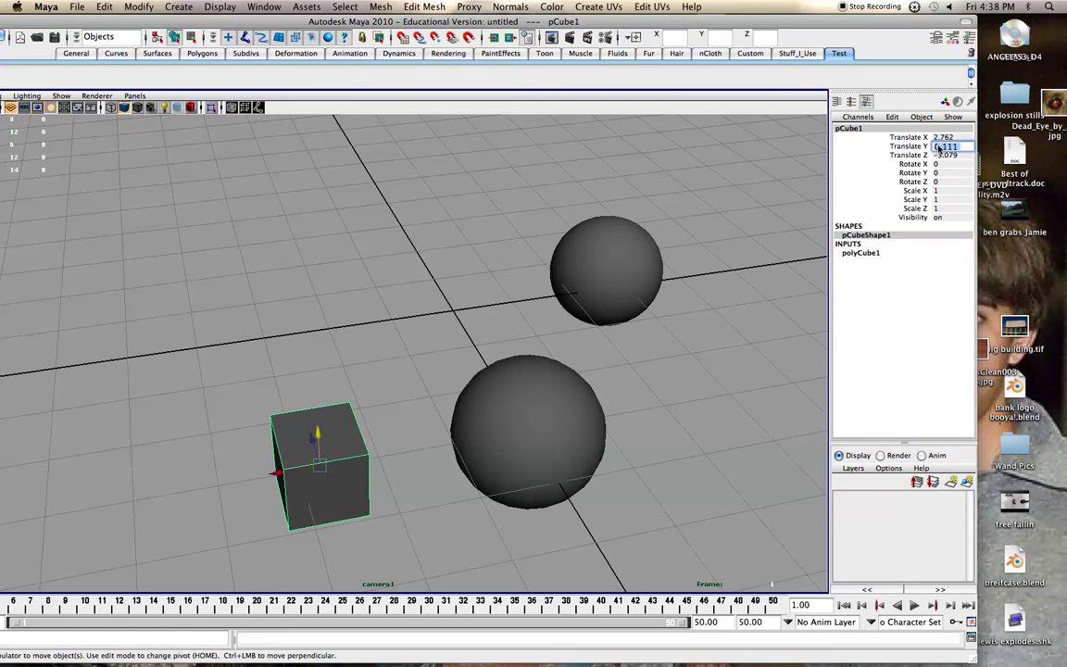
pyautogui.write('1')
pyautogui.press('Return')
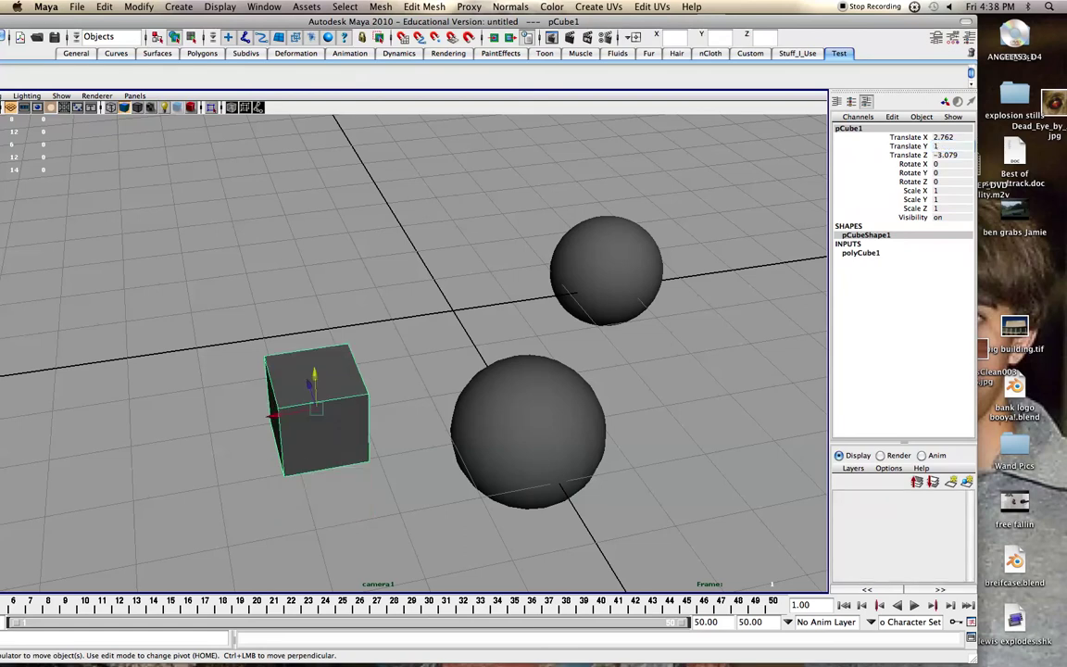
# - Interactively adjust the cube's Translate Y to about 0.719 and its Rotate Z to about 24.12
pyautogui.click(911, 146)
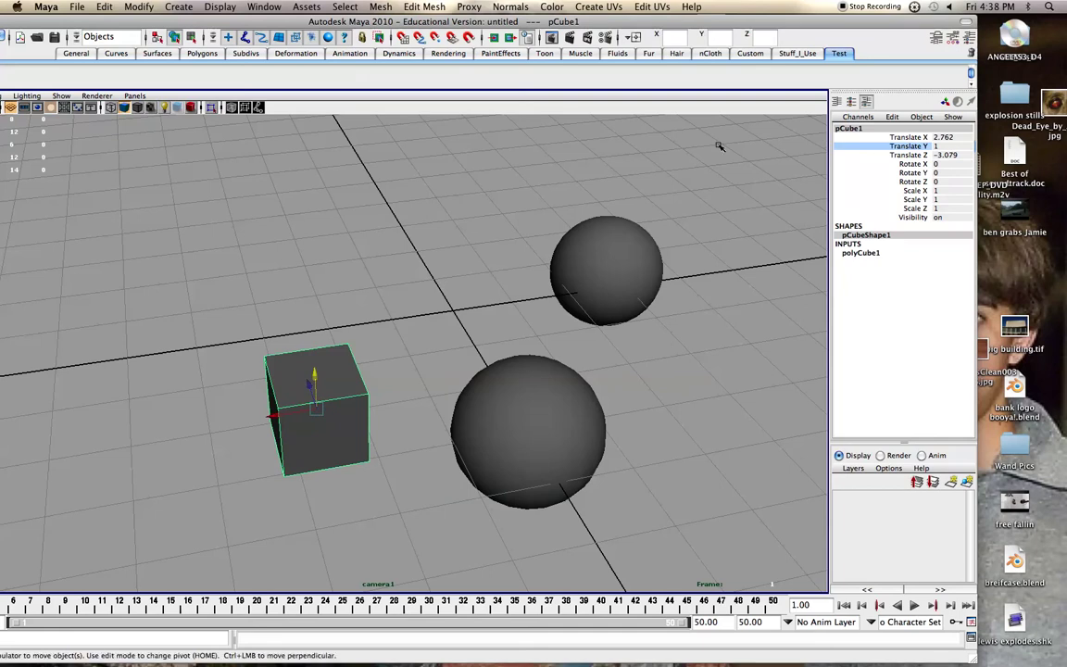
pyautogui.moveTo(633, 170); pyautogui.dragTo(748, 195, button='middle')
pyautogui.press('e')
pyautogui.moveTo(586, 185); pyautogui.dragTo(505, 230, button='middle')
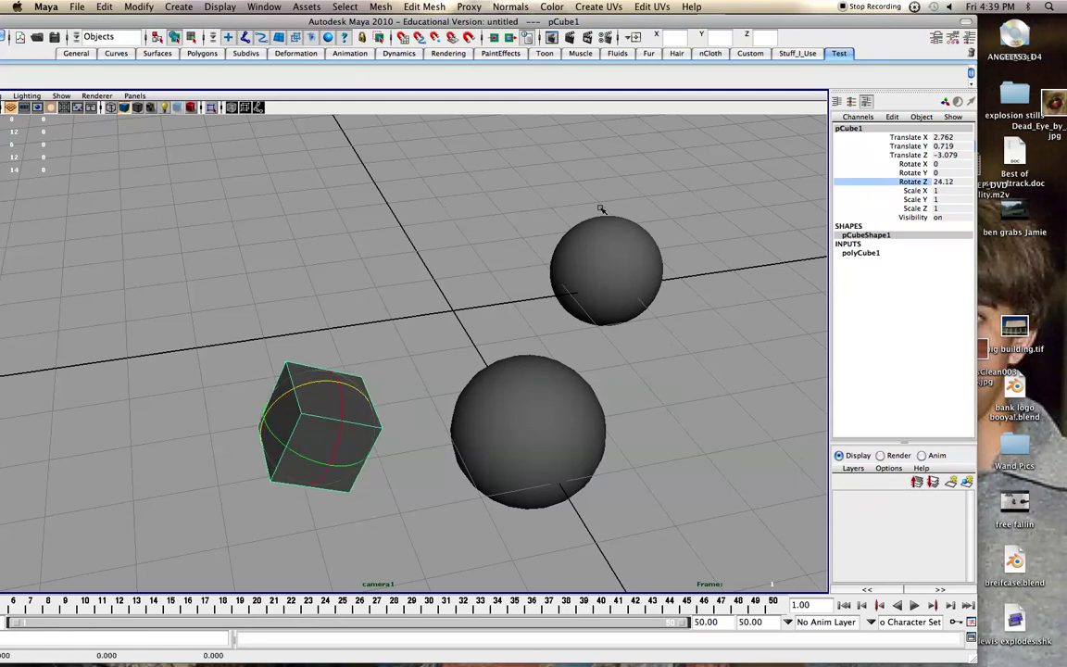
# - Set the cube's Rotate Z to 1
pyautogui.click(961, 182)
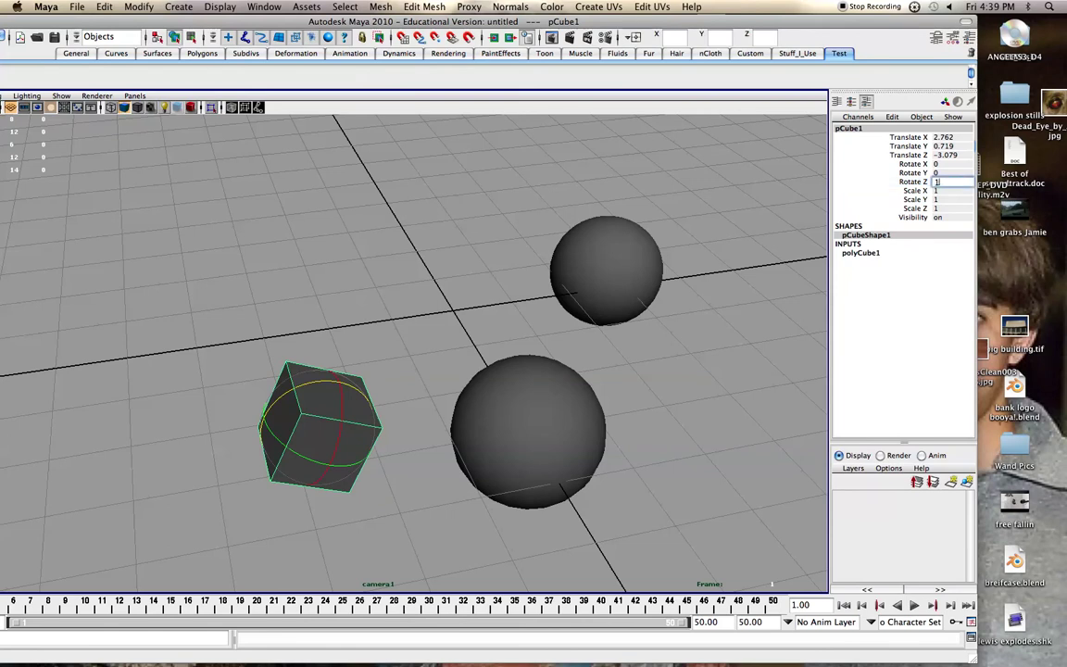
pyautogui.press('Return')
pyautogui.scroll(1, 419, 365)
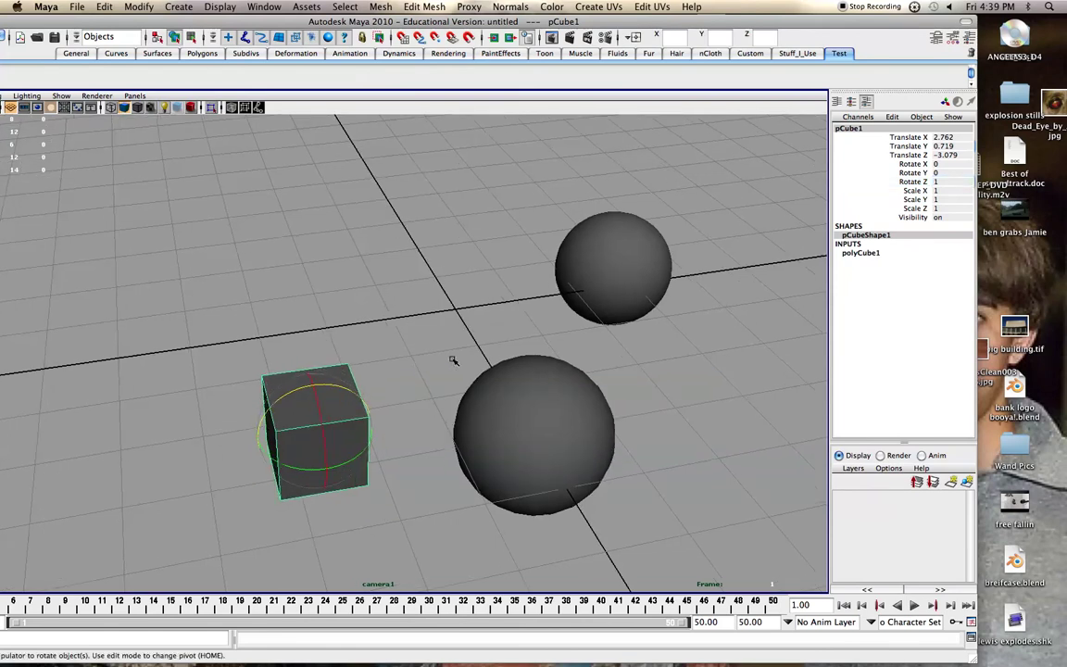
# - Move the cube to the grid origin by setting its Translate Z, Y and X to 0
pyautogui.click(947, 156)
pyautogui.write('0')
pyautogui.click(943, 147)
pyautogui.write('0')
pyautogui.click(945, 139)
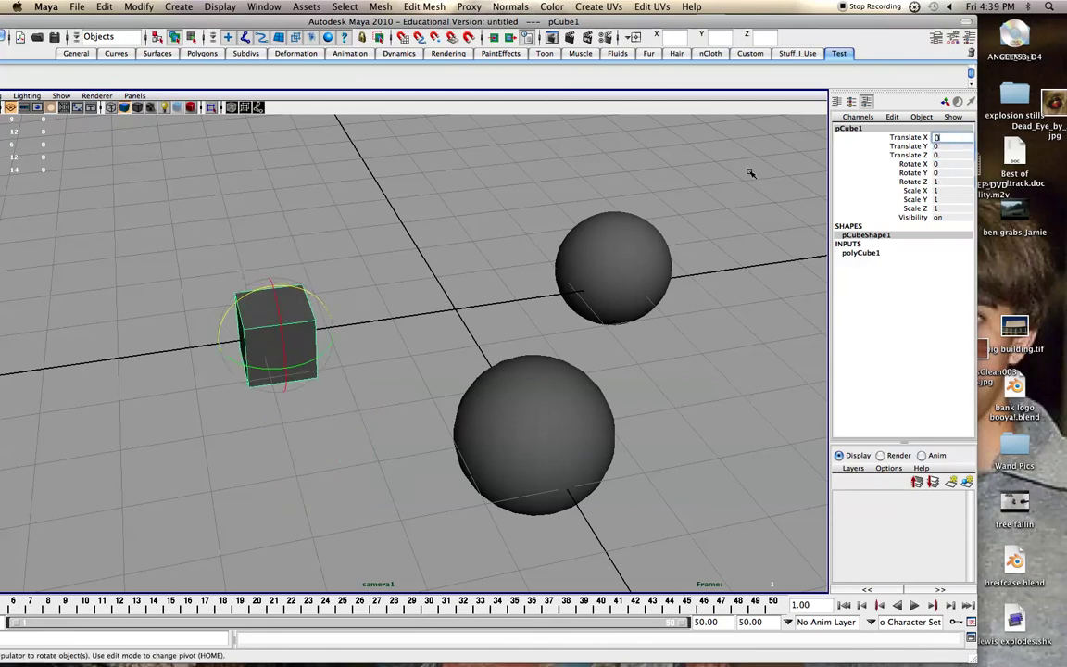
pyautogui.press('Return')
# - Clear the selection, activate the Move Tool and select the cube again
pyautogui.click(549, 222)
pyautogui.press('w')
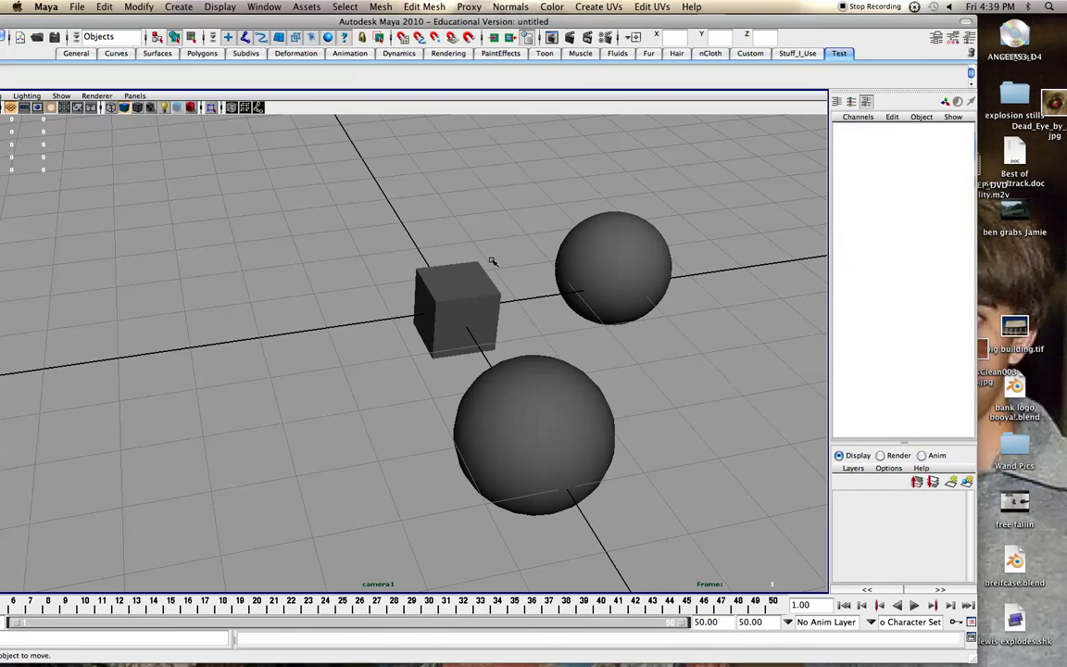
pyautogui.click(475, 302)
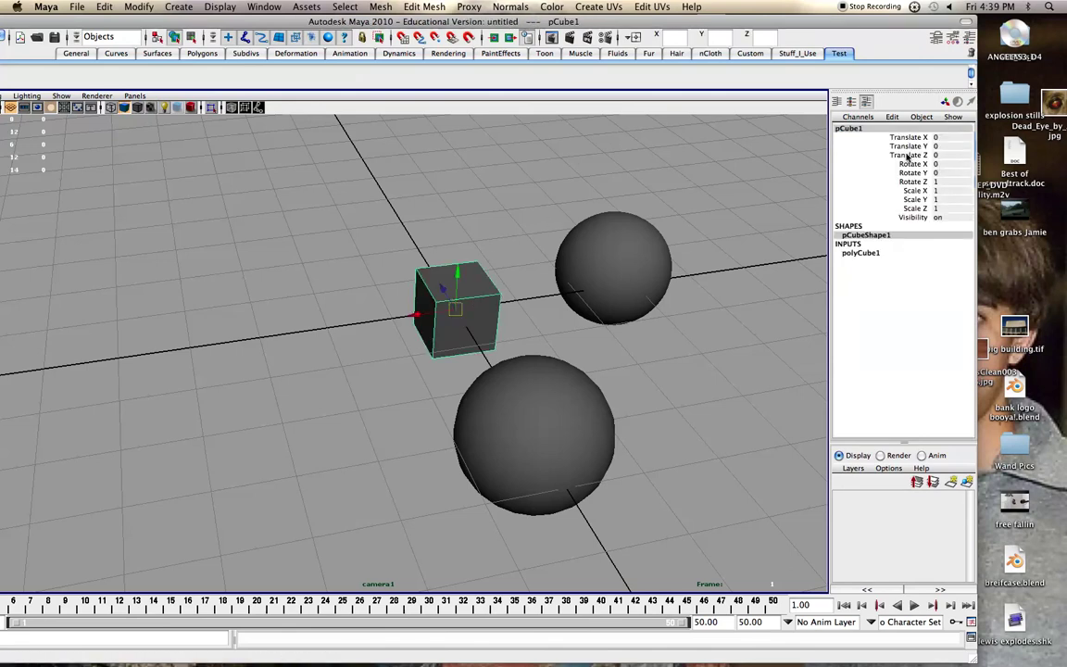
# - Set the cube's Subdivisions Height to 5 and Subdivisions Depth to 5 in its polyCube1 creation inputs
pyautogui.click(860, 254)
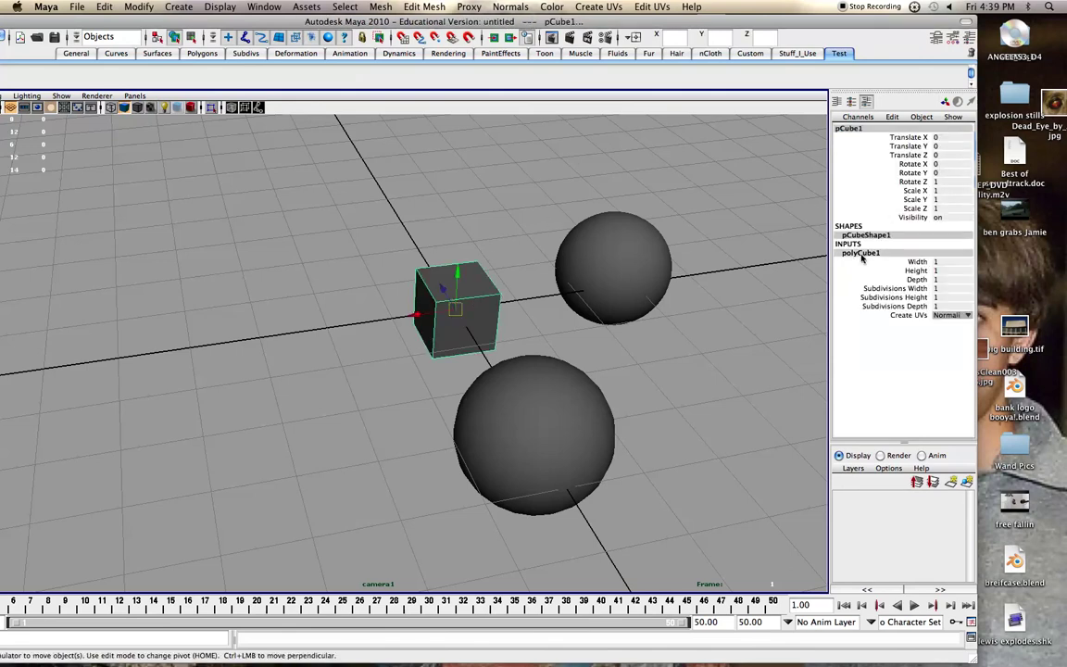
pyautogui.click(914, 263)
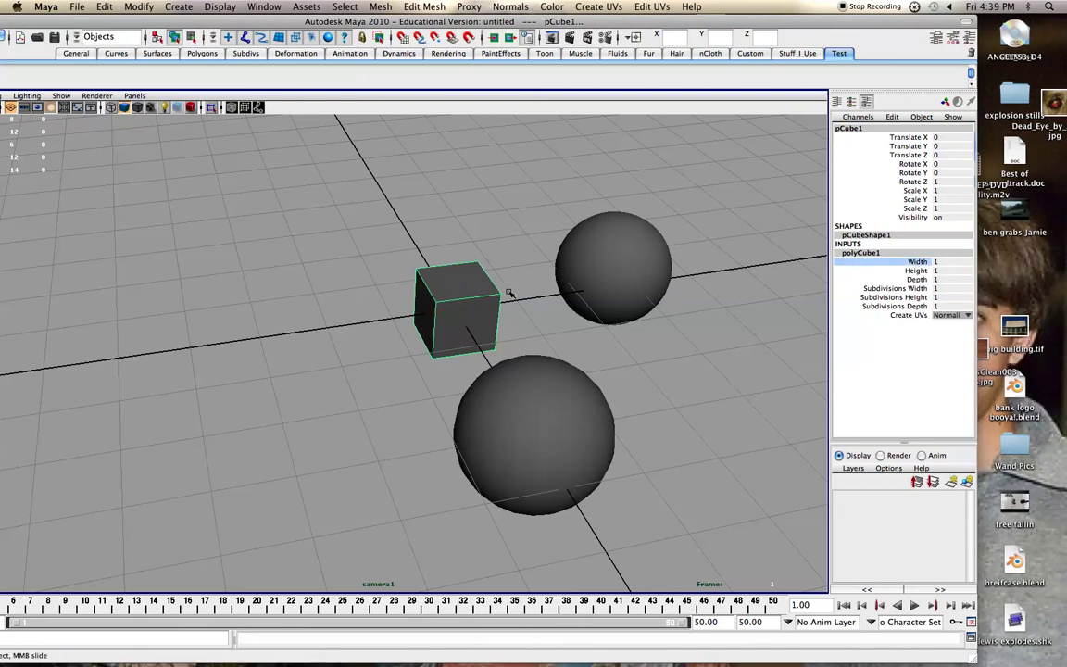
pyautogui.scroll(3, 467, 295)
pyautogui.keyDown('alt'); pyautogui.moveTo(468, 294); pyautogui.dragTo(442, 343, button='middle'); pyautogui.keyUp('alt')
pyautogui.scroll(4, 443, 344)
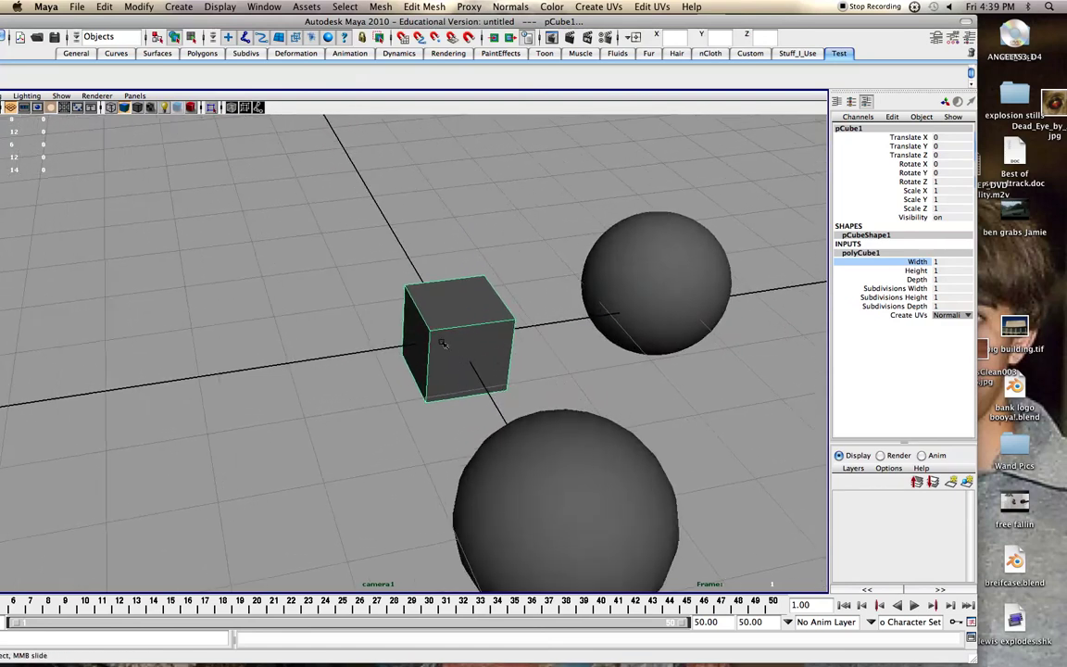
pyautogui.click(894, 298)
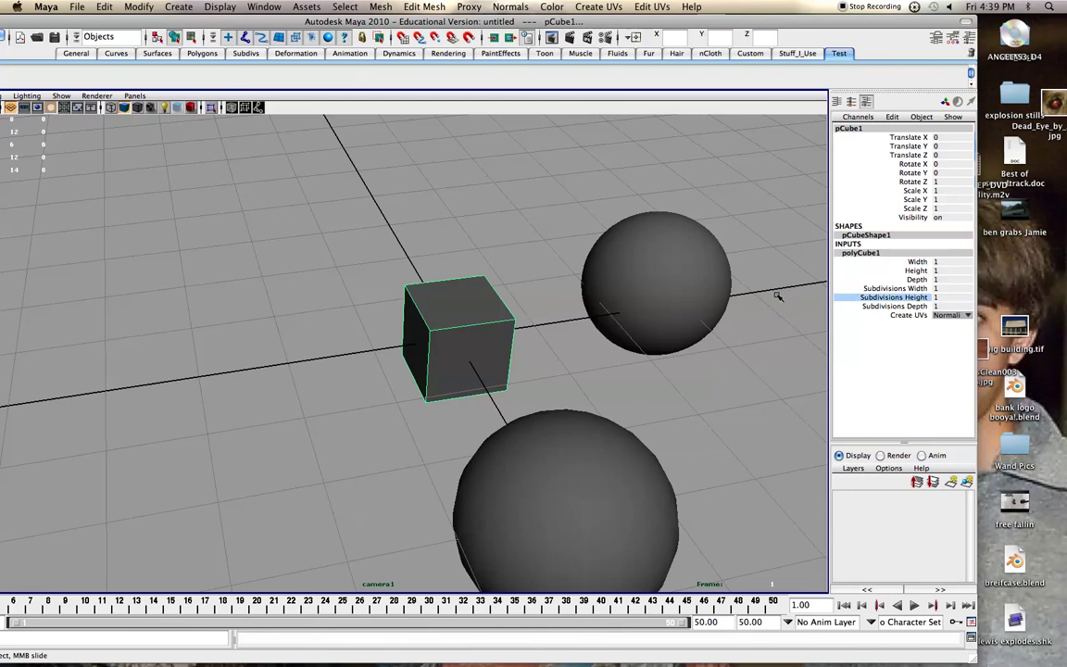
pyautogui.moveTo(488, 304); pyautogui.dragTo(512, 304, button='middle')
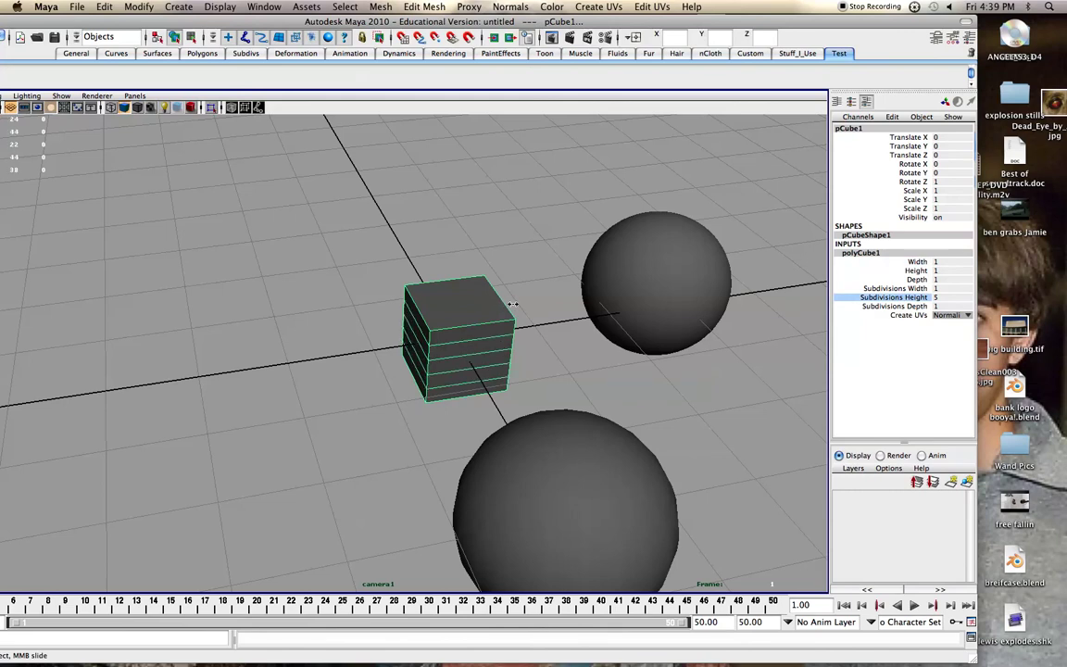
pyautogui.click(894, 306)
pyautogui.moveTo(326, 319); pyautogui.dragTo(471, 316, button='middle')
# - Pull one vertex on the front vertical edge of the cube outward along the X axis to form a spike
pyautogui.moveTo(442, 326); pyautogui.dragTo(389, 324, button='right')
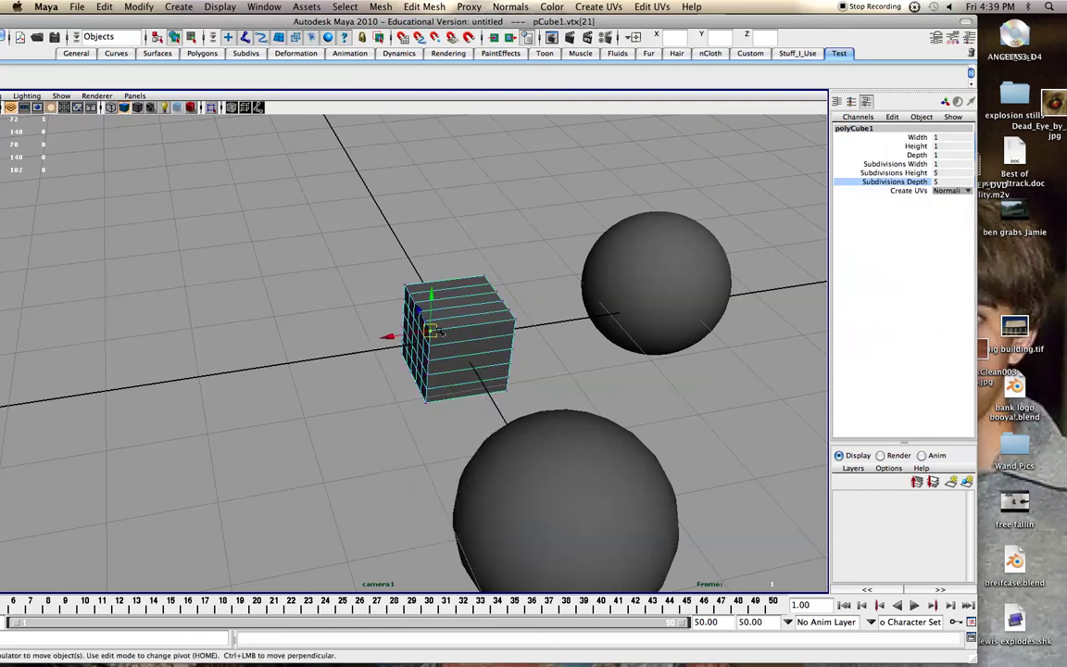
pyautogui.click(388, 337)
pyautogui.moveTo(351, 339); pyautogui.dragTo(293, 339)
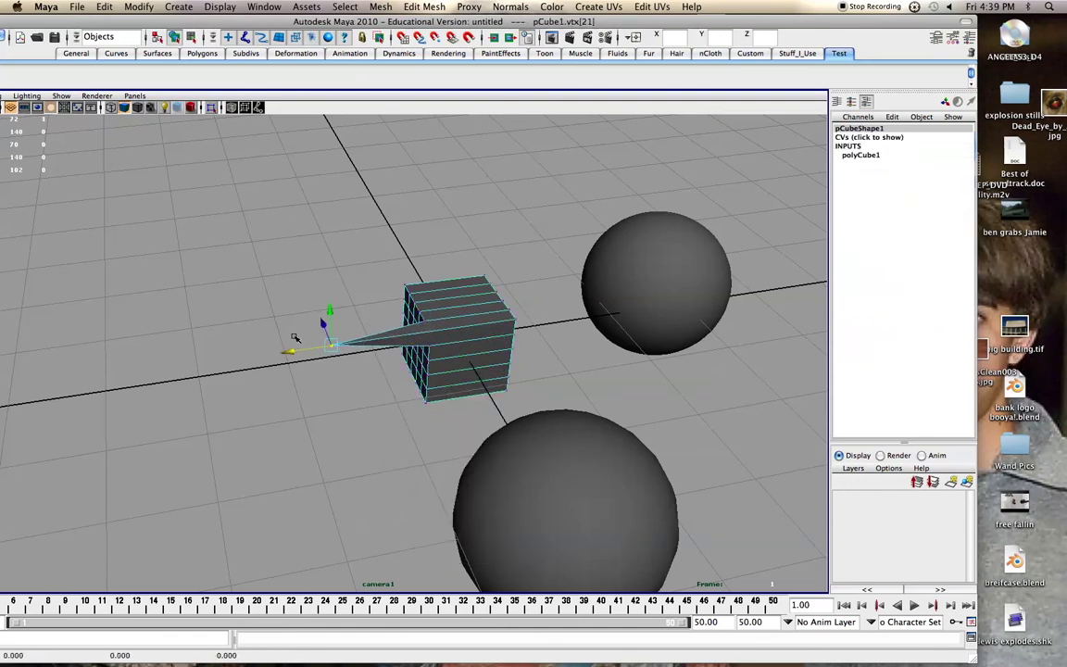
# - Set the spiked cube's Subdivisions Width to 12 and Subdivisions Depth to 4 in the polyCube1 inputs
pyautogui.click(860, 155)
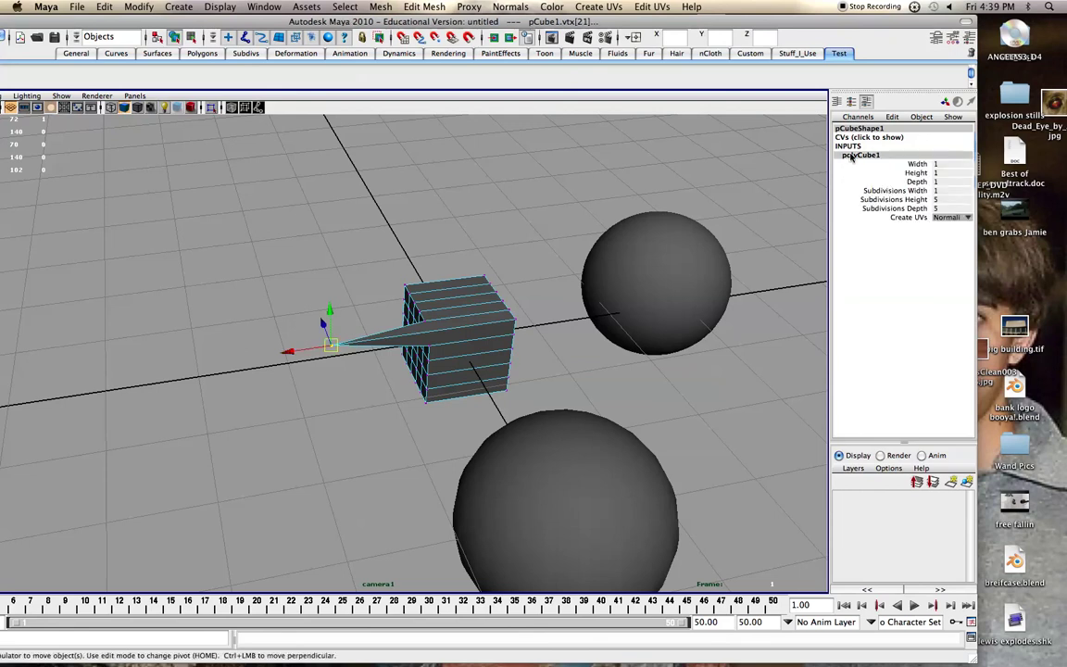
pyautogui.click(882, 190)
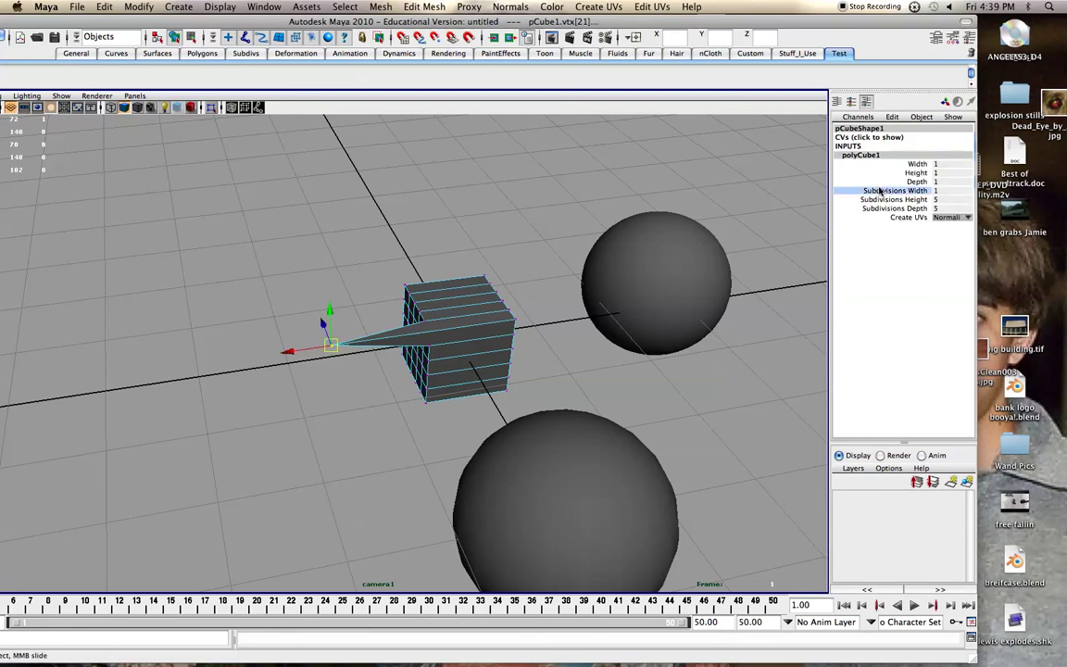
pyautogui.moveTo(520, 236); pyautogui.dragTo(591, 233, button='middle')
pyautogui.click(897, 208)
pyautogui.moveTo(425, 237); pyautogui.dragTo(417, 263, button='middle')
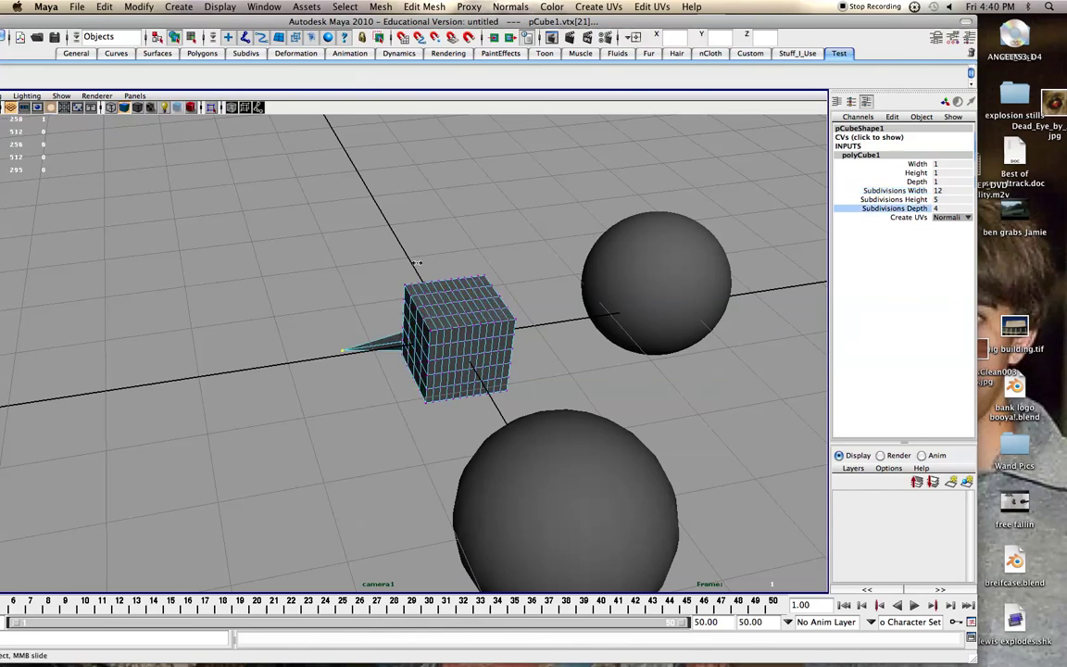
# - Select a block of vertices on the upper part of the cube and raise them well above the rest with the Move Tool
pyautogui.keyDown('alt'); pyautogui.moveTo(403, 292); pyautogui.dragTo(446, 322, button='right'); pyautogui.keyUp('alt')
pyautogui.moveTo(422, 266); pyautogui.dragTo(393, 224, button='right')
pyautogui.click(394, 246)
pyautogui.keyDown('alt'); pyautogui.moveTo(393, 247); pyautogui.dragTo(484, 336); pyautogui.keyUp('alt')
pyautogui.press('w')
pyautogui.moveTo(101, 227); pyautogui.dragTo(232, 305)
pyautogui.moveTo(188, 267); pyautogui.dragTo(167, 185)
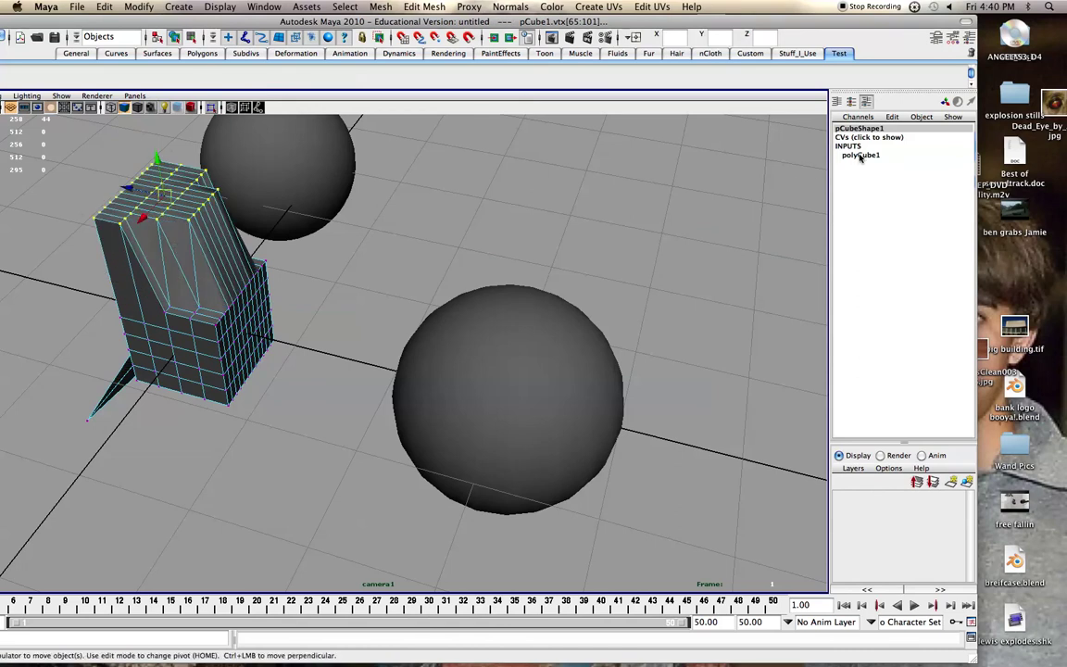
# - Interactively vary the deformed cube's Subdivisions Depth, including lowering it to 1
pyautogui.click(861, 154)
pyautogui.click(898, 208)
pyautogui.moveTo(612, 222); pyautogui.dragTo(234, 215, button='middle')
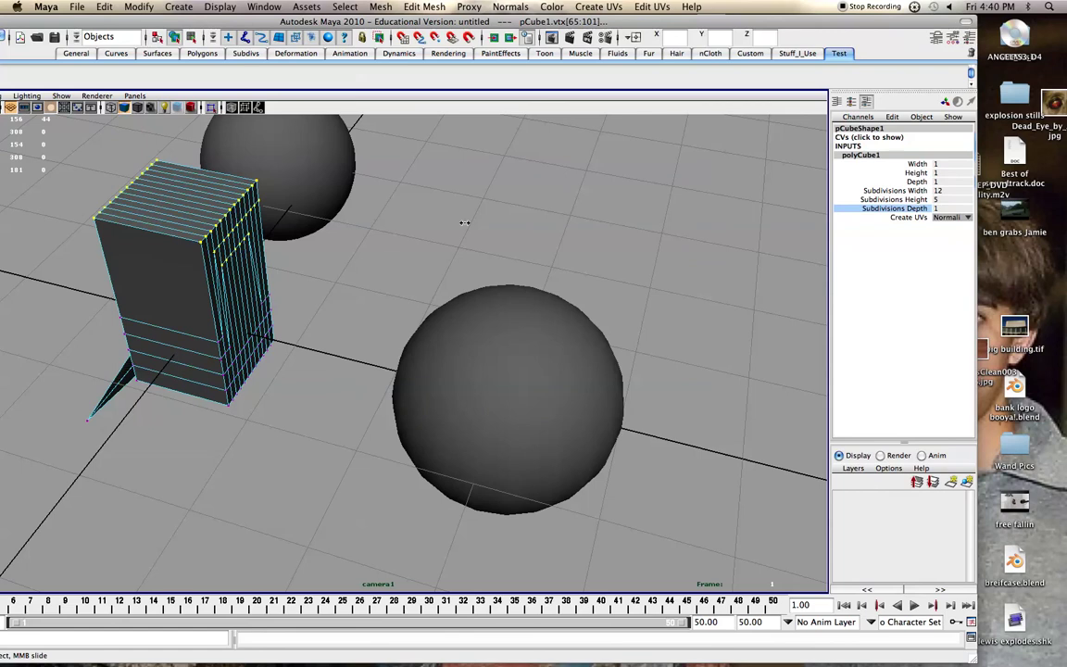
pyautogui.moveTo(388, 222); pyautogui.dragTo(562, 226, button='middle')
# - Return the deformed cube to object selection and delete it
pyautogui.moveTo(195, 300); pyautogui.dragTo(243, 286, button='right')
pyautogui.press('Delete')
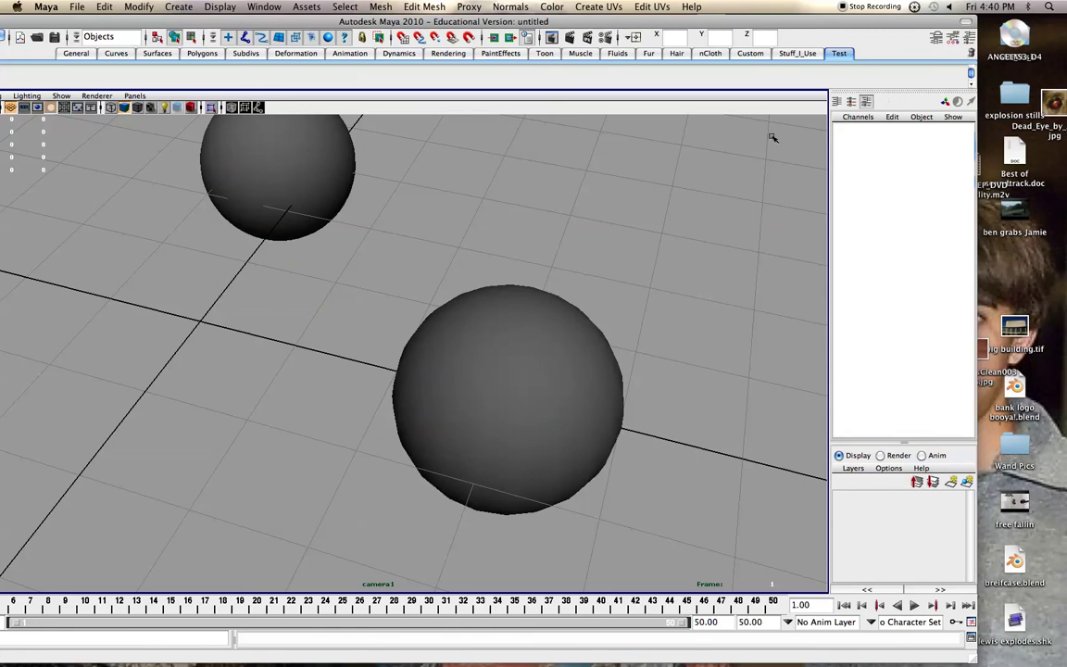
# - Set the nearer sphere's Subdivisions Axis to 16, Radius to 1.4 and Subdivisions Height to 21 in its polySphere1 inputs
pyautogui.click(524, 298)
pyautogui.click(864, 253)
pyautogui.click(914, 270)
pyautogui.moveTo(623, 273); pyautogui.dragTo(408, 306, button='middle')
pyautogui.click(899, 263)
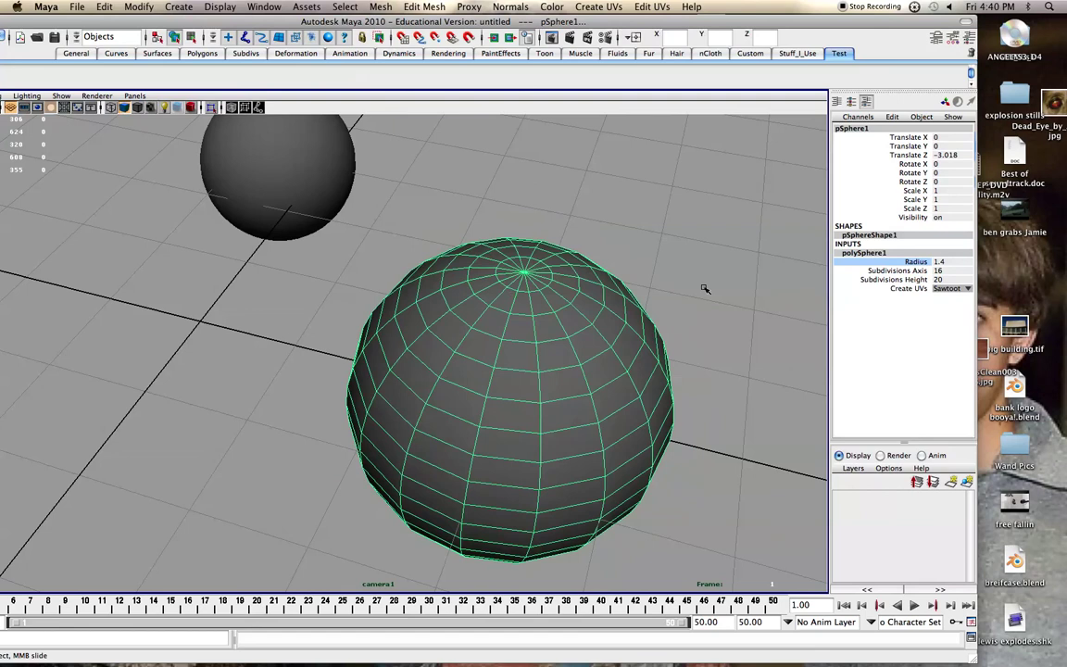
pyautogui.click(885, 278)
pyautogui.moveTo(535, 253); pyautogui.dragTo(582, 286, button='middle')
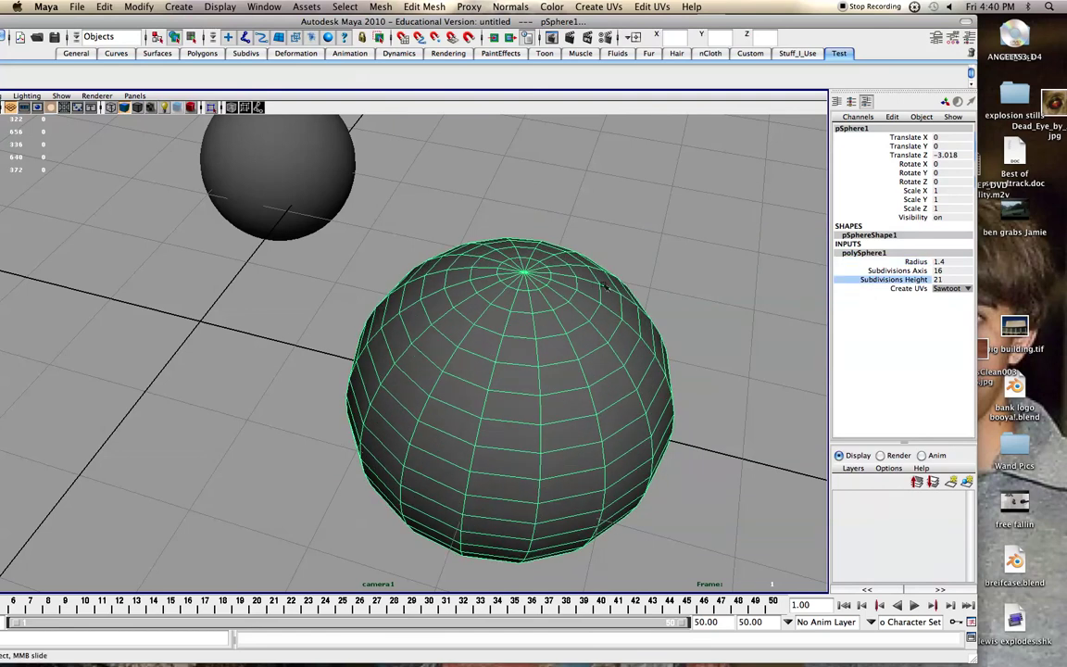
# - Display the Attribute Editor for the selected sphere and shift the program window to expose its toolbox
pyautogui.click(936, 38)
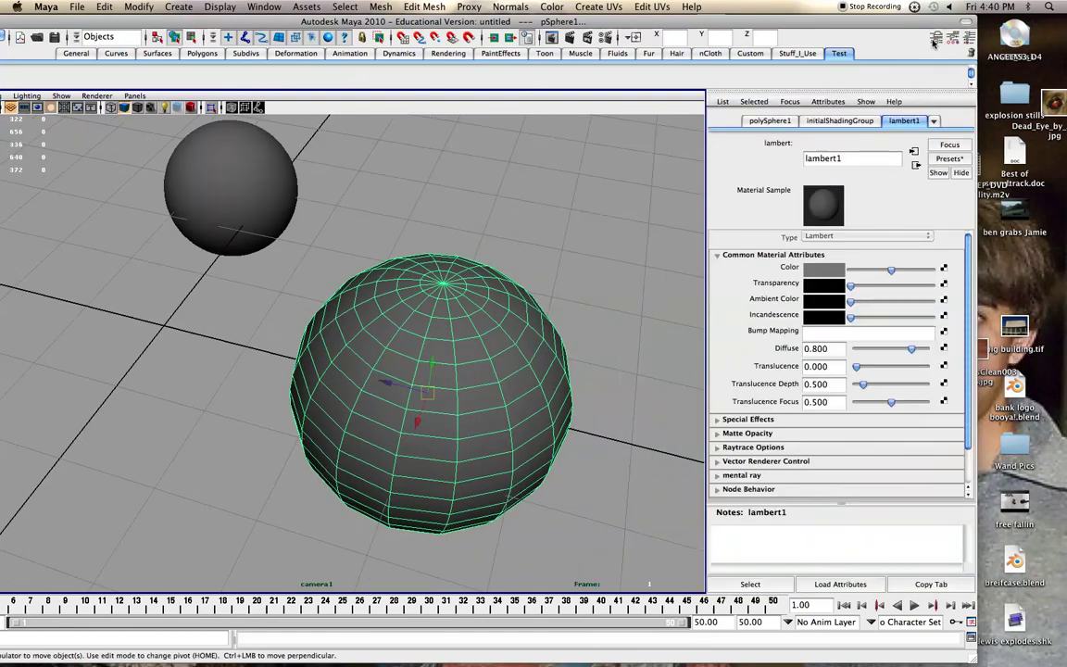
pyautogui.scroll(-5, 234, 258)
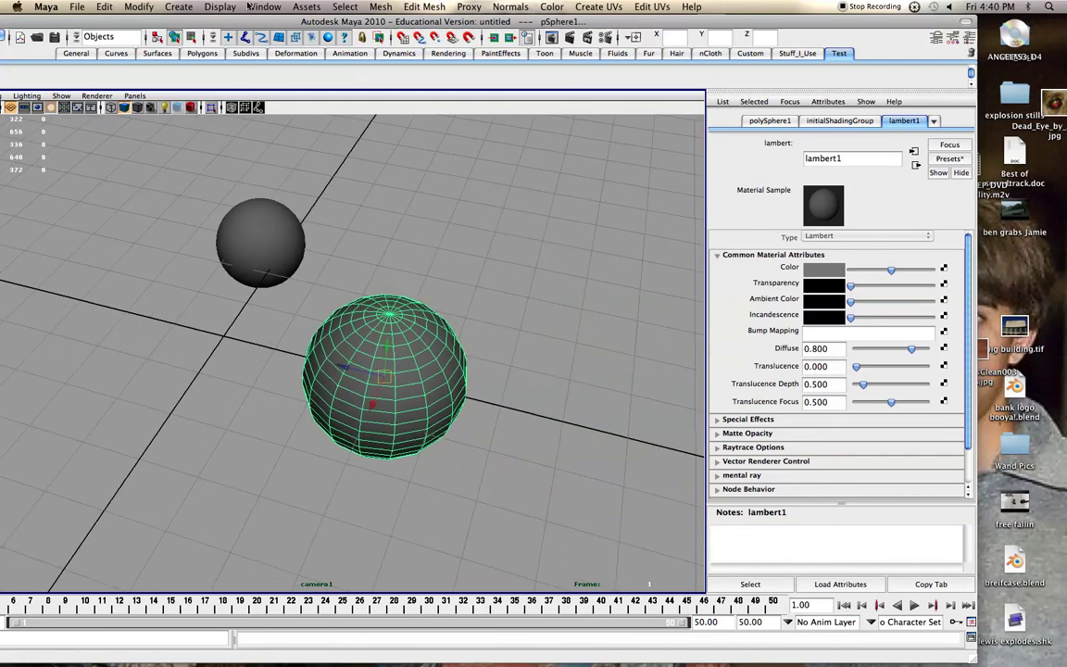
pyautogui.moveTo(249, 23); pyautogui.dragTo(350, 28)
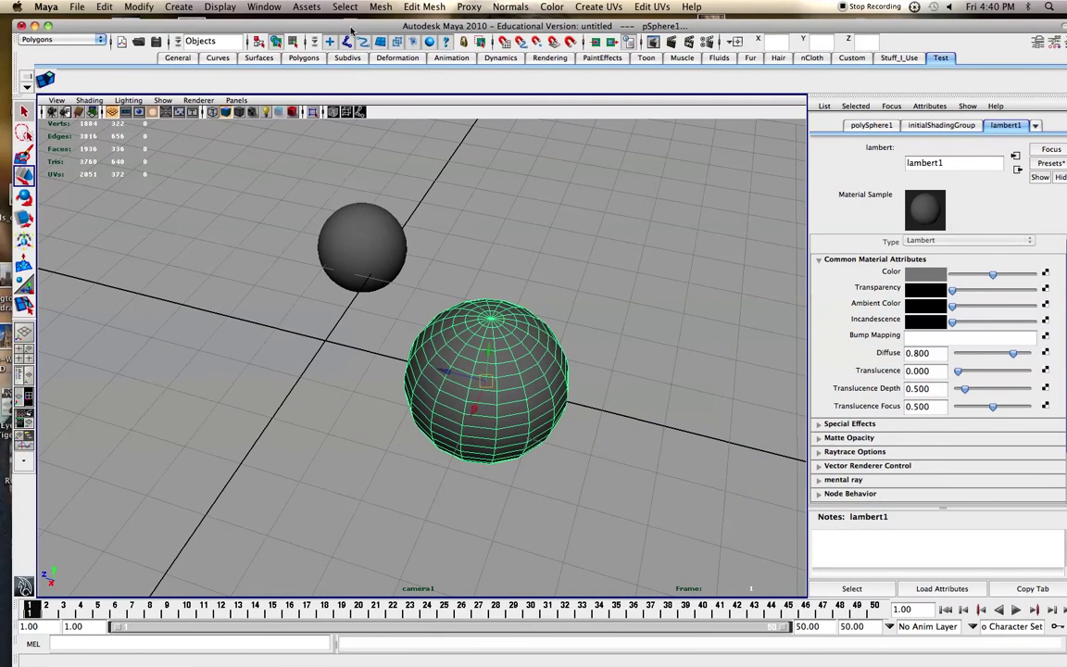
# - Create a polygon cube from the Stuff_I_Use shelf and move it along the X axis away from the grid origin
pyautogui.click(220, 6)
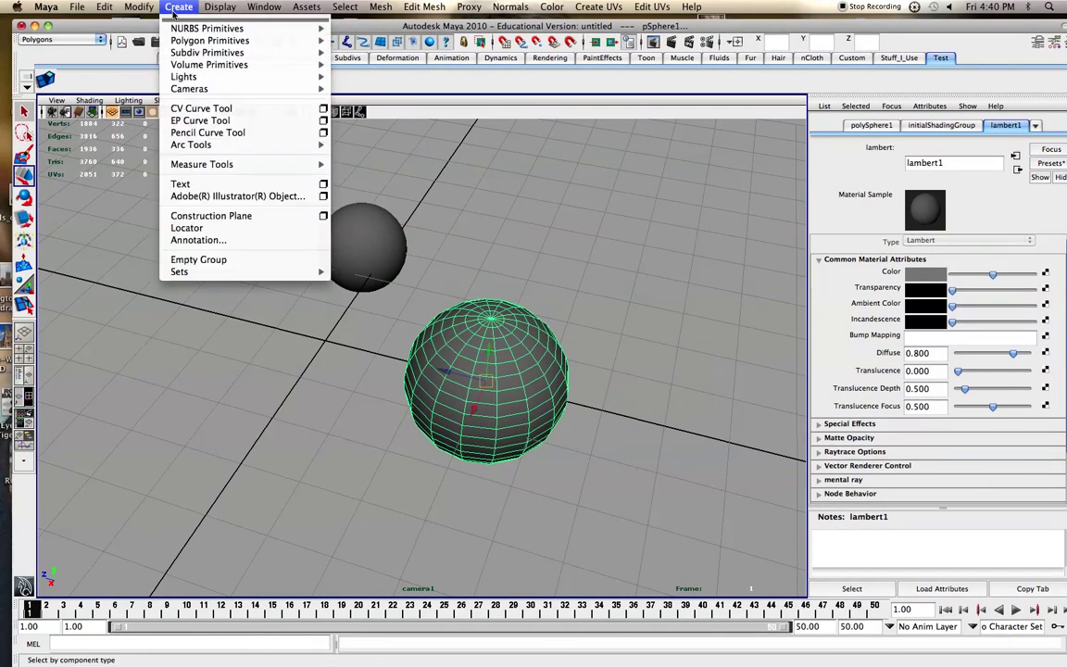
pyautogui.moveTo(187, 42)
pyautogui.click(173, 5)
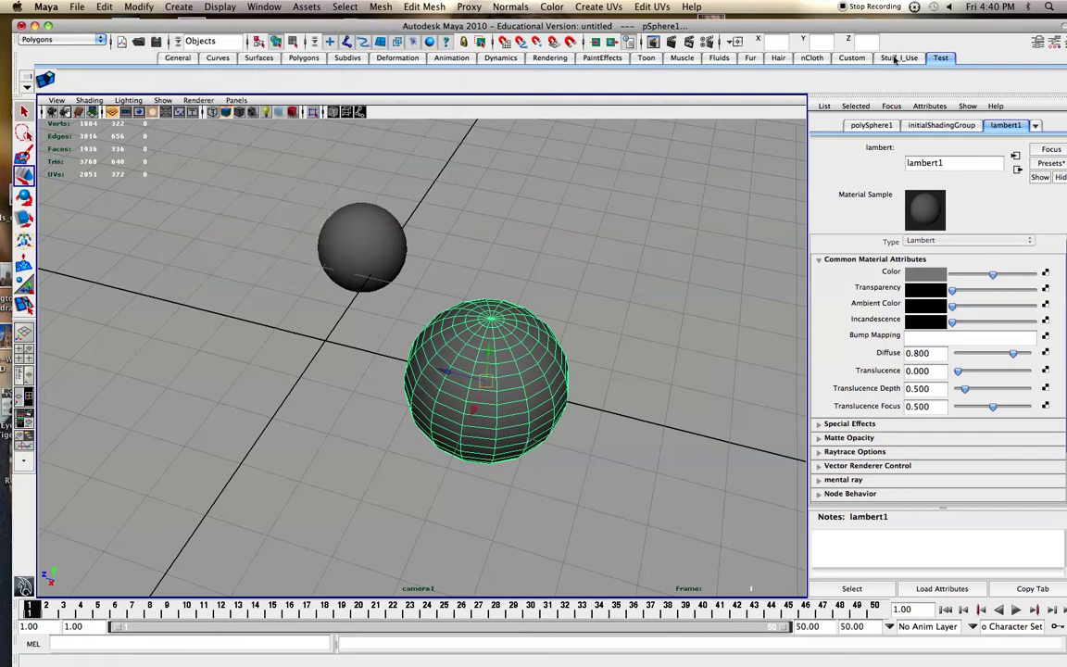
pyautogui.click(897, 57)
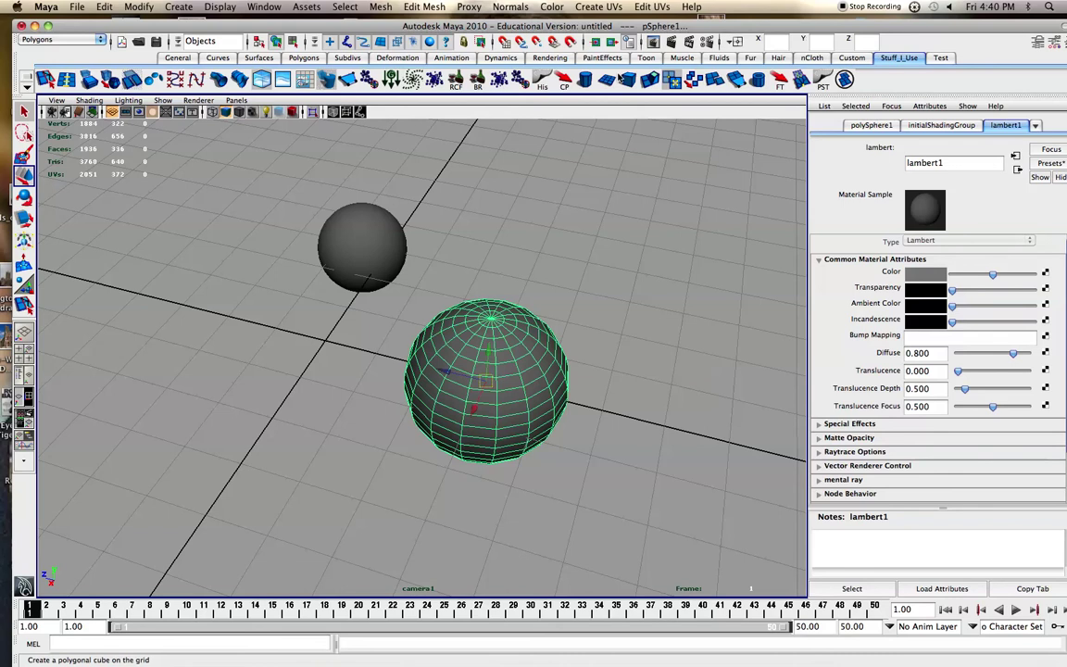
pyautogui.click(565, 79)
pyautogui.moveTo(305, 369)
pyautogui.mouseDown()
pyautogui.moveTo(279, 397)
pyautogui.moveTo(314, 380)
pyautogui.mouseUp()
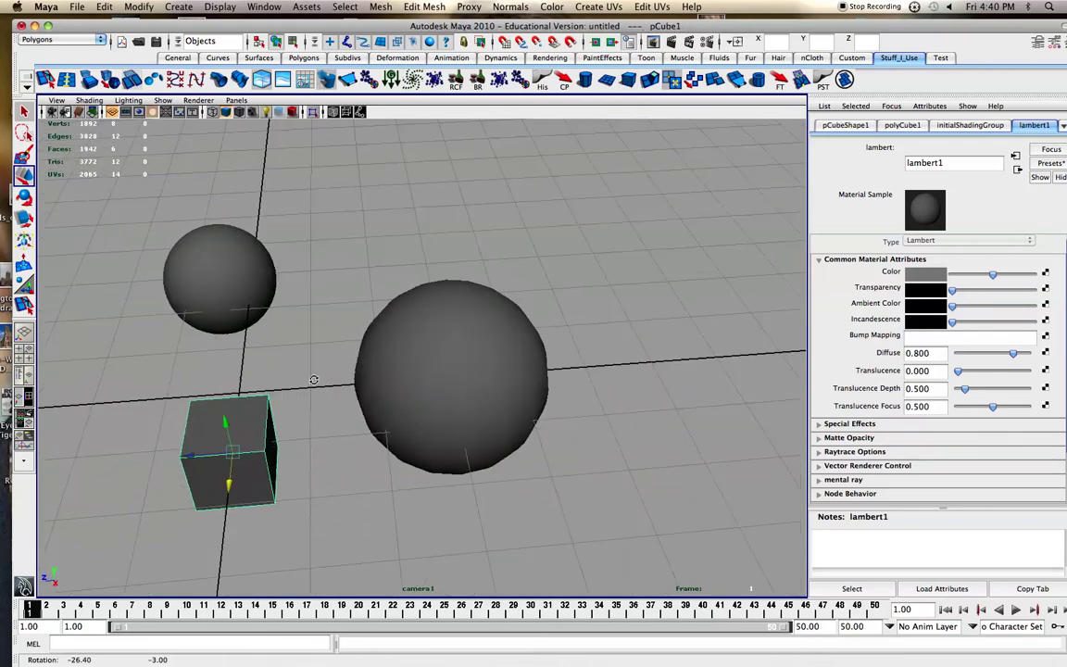
# - Create a polygon pipe and move it beyond the large sphere to a Translate Z of about -5.689
pyautogui.click(757, 81)
pyautogui.moveTo(211, 400); pyautogui.dragTo(615, 377)
# - Display the Channel Box for the pipe and expand its polyPipe1 creation inputs
pyautogui.moveTo(1028, 27); pyautogui.dragTo(997, 23)
pyautogui.click(1039, 38)
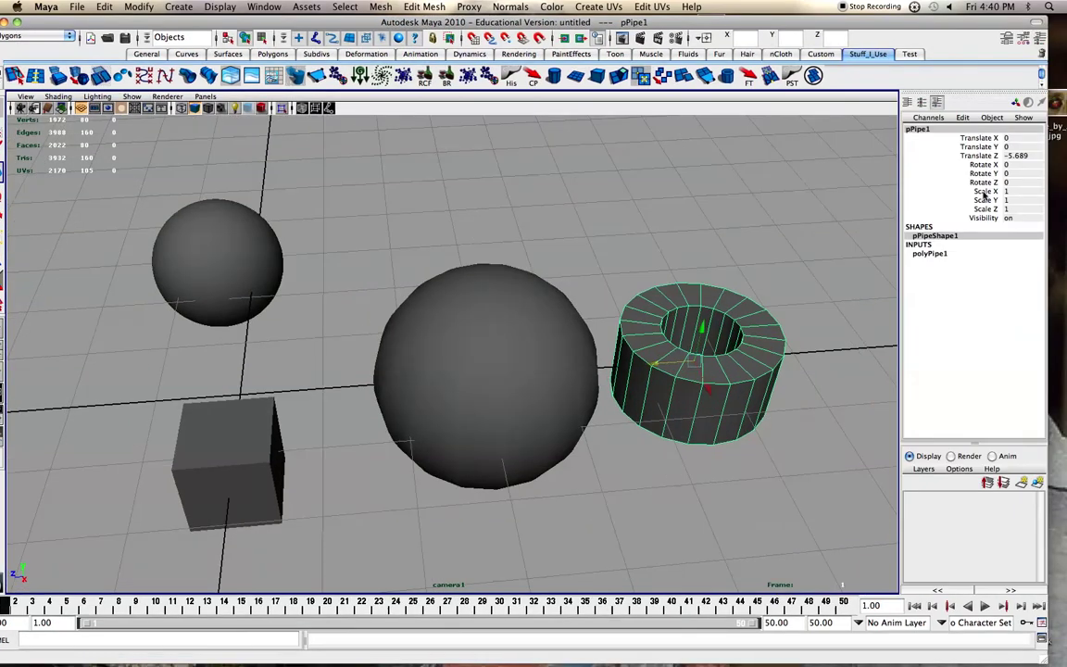
pyautogui.click(943, 253)
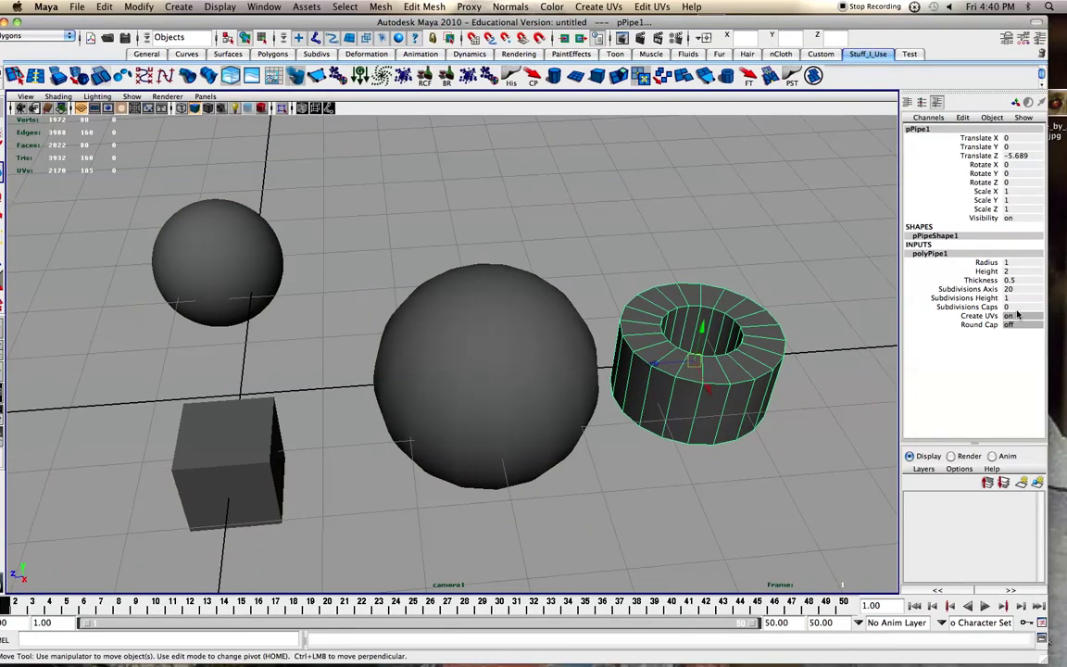
# - Switch the workspace from the single camera1 view to the perspective view and on to the four-view layout
pyautogui.moveTo(715, 321)
pyautogui.keyDown('alt'); pyautogui.mouseDown()
pyautogui.moveTo(702, 319)
pyautogui.moveTo(715, 309)
pyautogui.mouseUp(); pyautogui.keyUp('alt')
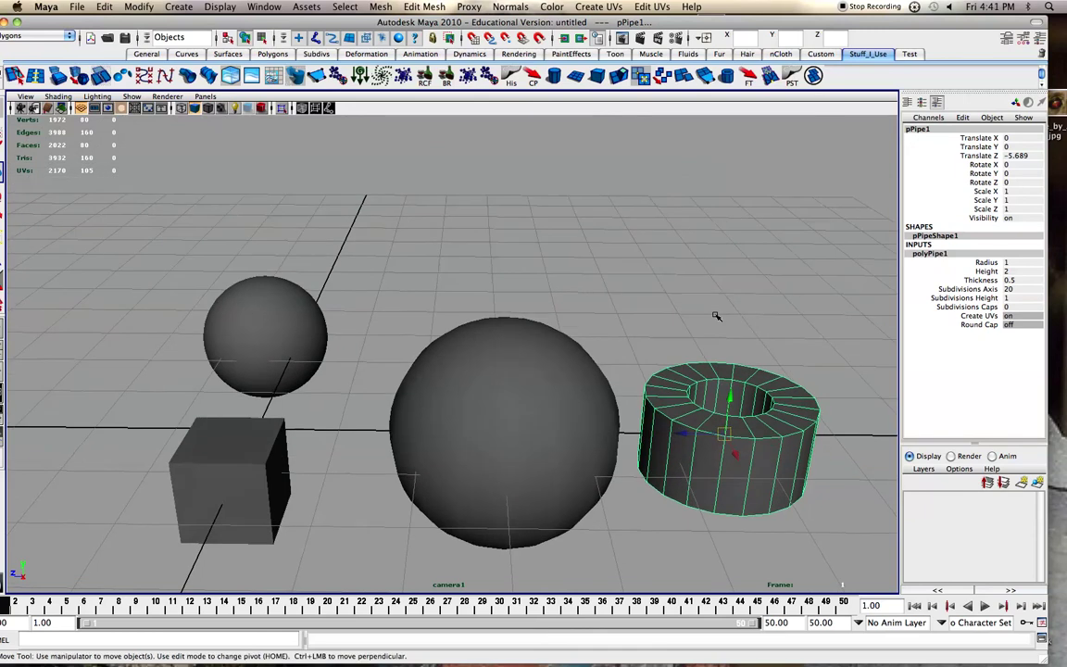
pyautogui.keyDown('alt'); pyautogui.moveTo(687, 352); pyautogui.dragTo(607, 334, button='middle'); pyautogui.keyUp('alt')
pyautogui.keyDown('alt'); pyautogui.moveTo(608, 333); pyautogui.dragTo(593, 370); pyautogui.keyUp('alt')
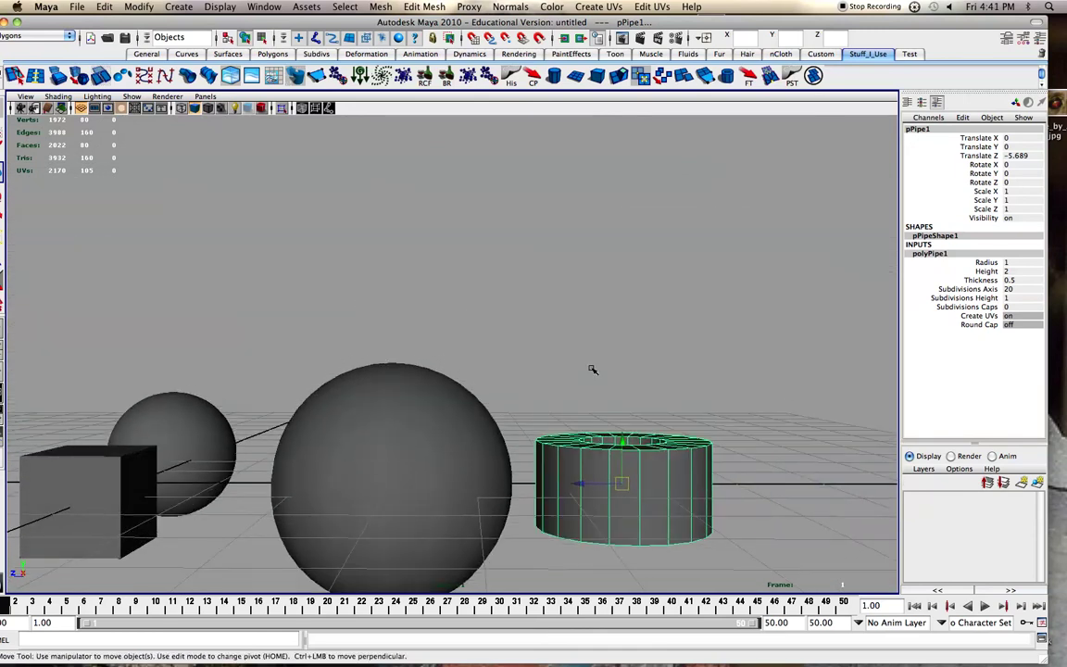
pyautogui.moveTo(368, 22); pyautogui.dragTo(416, 21)
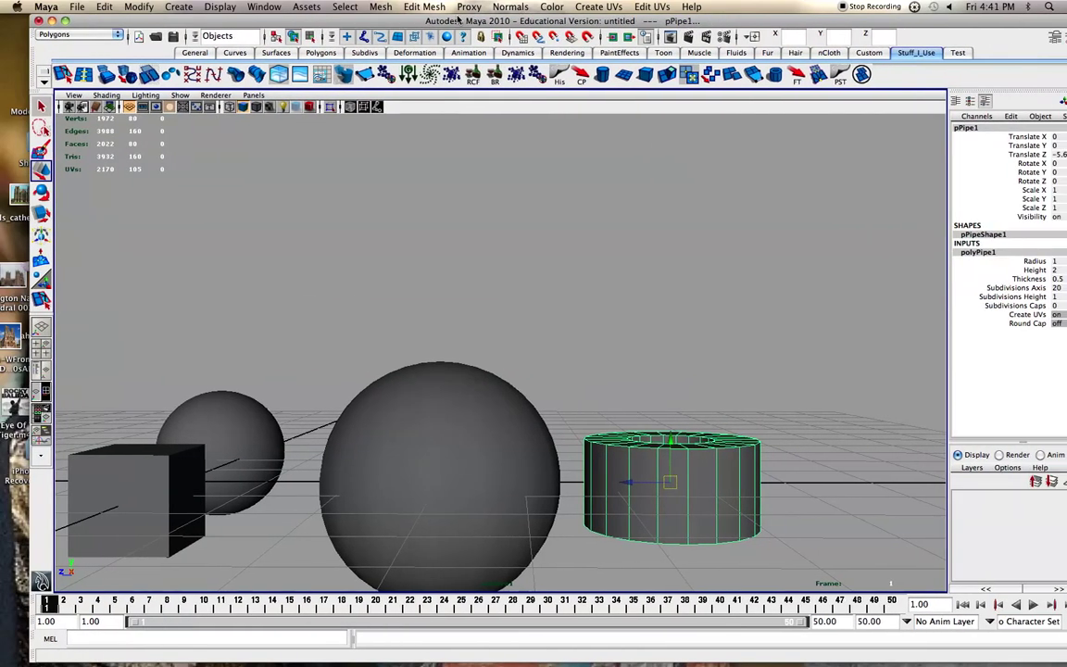
pyautogui.click(41, 330)
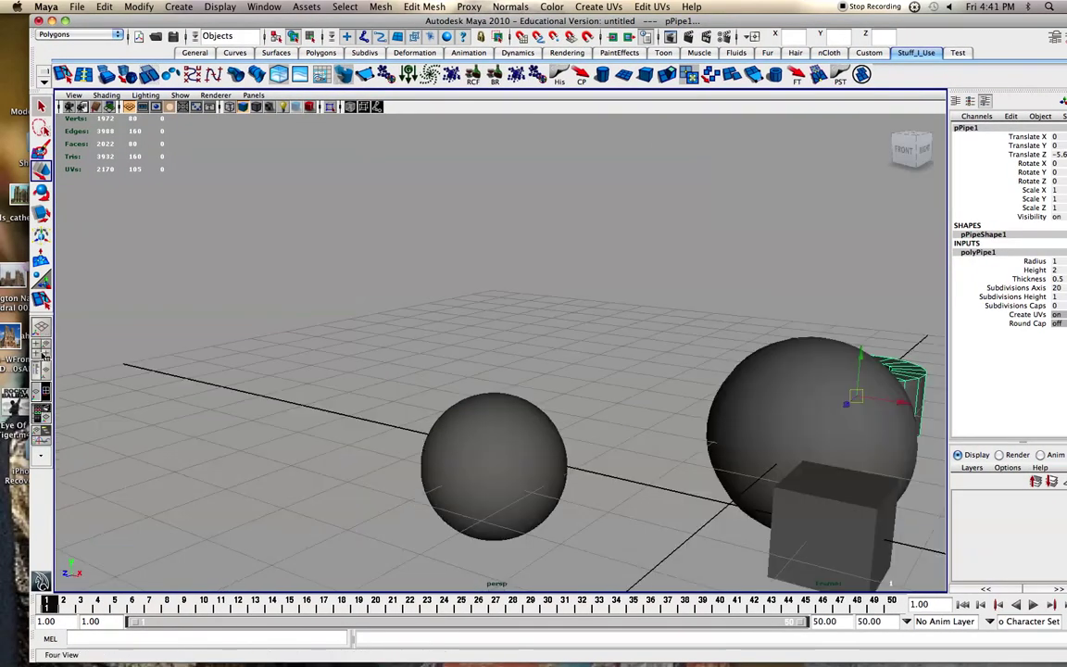
pyautogui.click(41, 348)
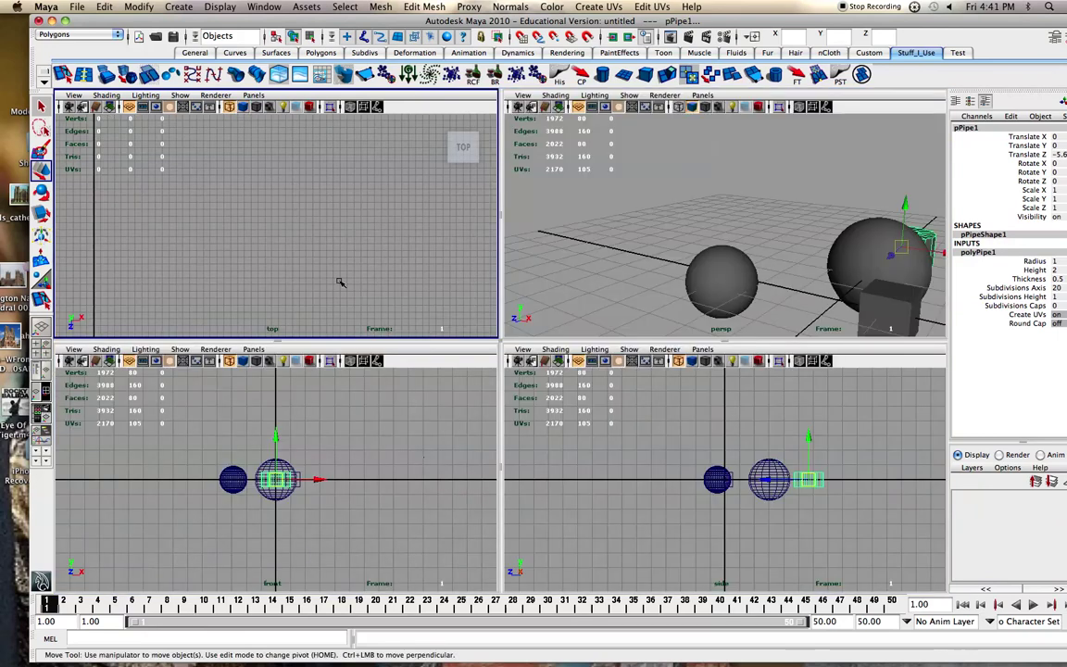
# - Navigate the top view until the spheres, cube and pipe are in its frame
pyautogui.keyDown('alt'); pyautogui.moveTo(326, 299); pyautogui.dragTo(368, 174, button='middle'); pyautogui.keyUp('alt')
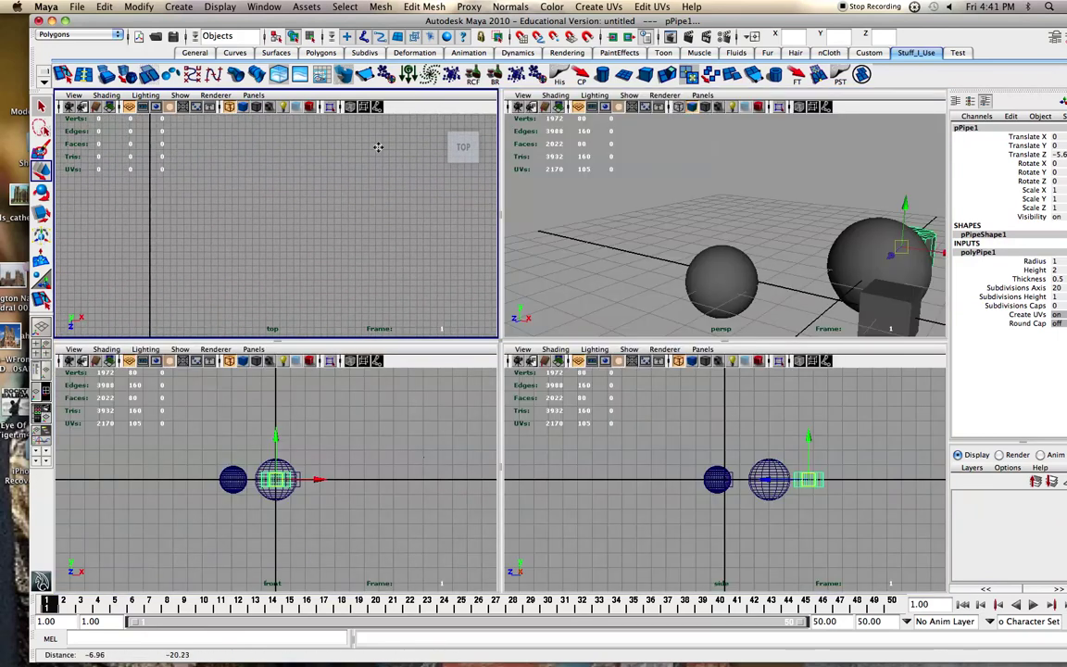
pyautogui.scroll(-5, 324, 255)
pyautogui.keyDown('alt'); pyautogui.moveTo(316, 282); pyautogui.dragTo(355, 143, button='middle'); pyautogui.keyUp('alt')
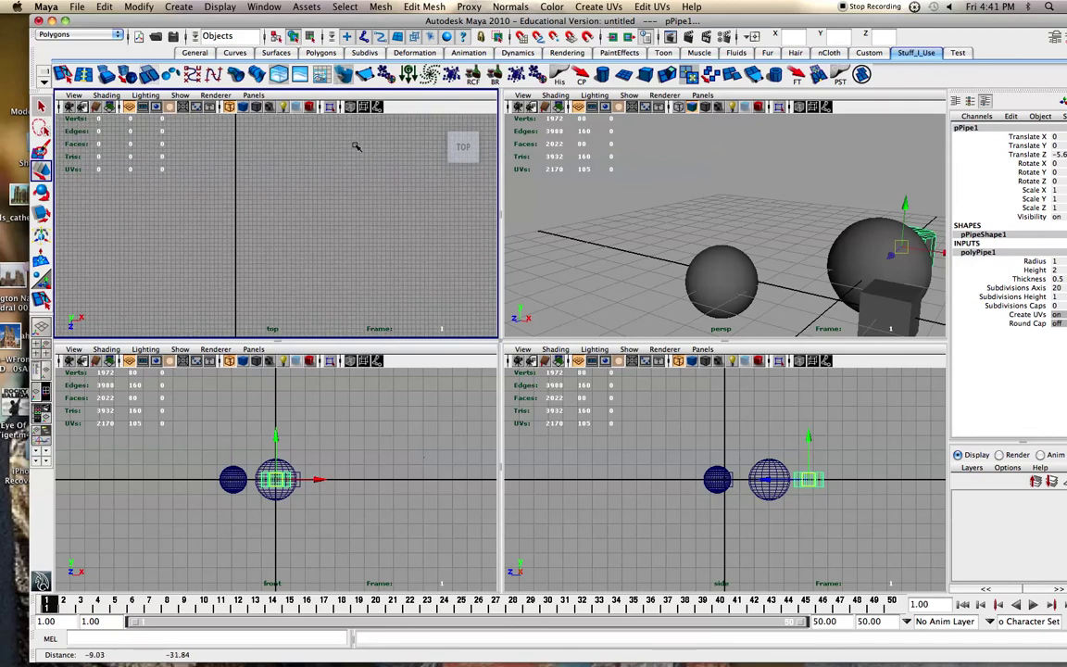
pyautogui.scroll(-5, 347, 263)
pyautogui.scroll(-5, 347, 263)
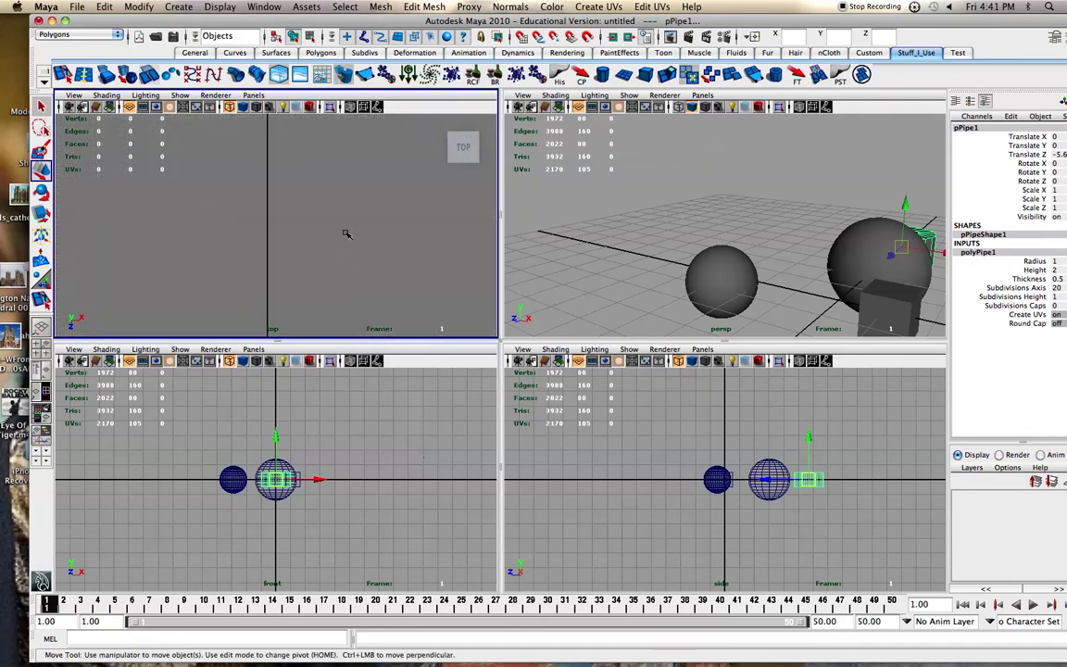
pyautogui.scroll(-3, 311, 296)
pyautogui.scroll(3, 309, 298)
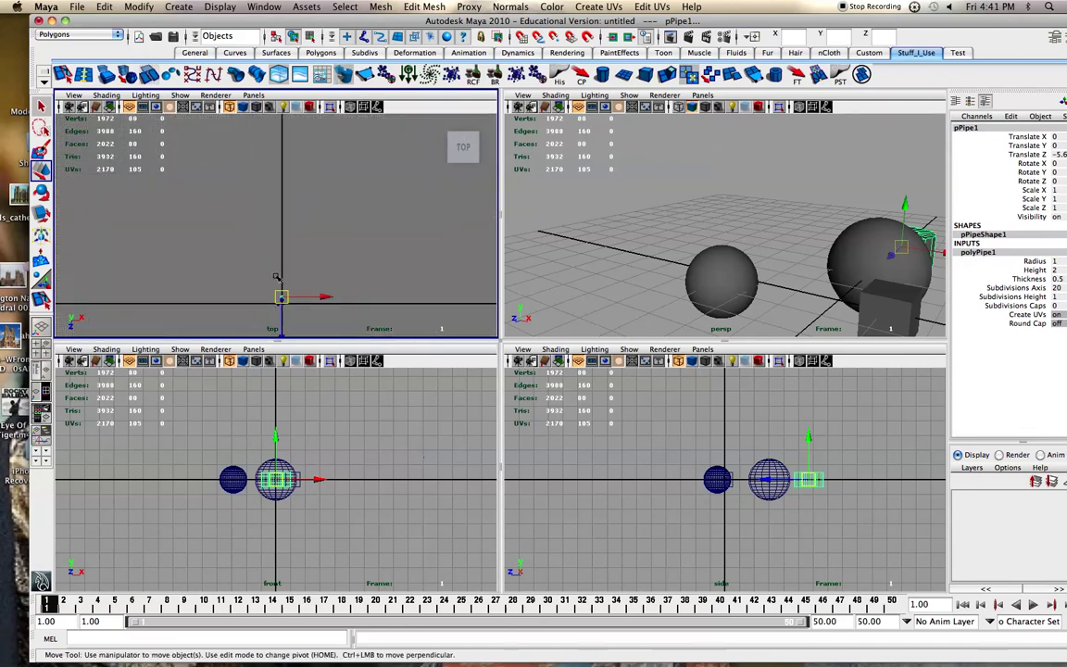
pyautogui.scroll(5, 276, 257)
pyautogui.scroll(-5, 279, 217)
pyautogui.scroll(3, 293, 281)
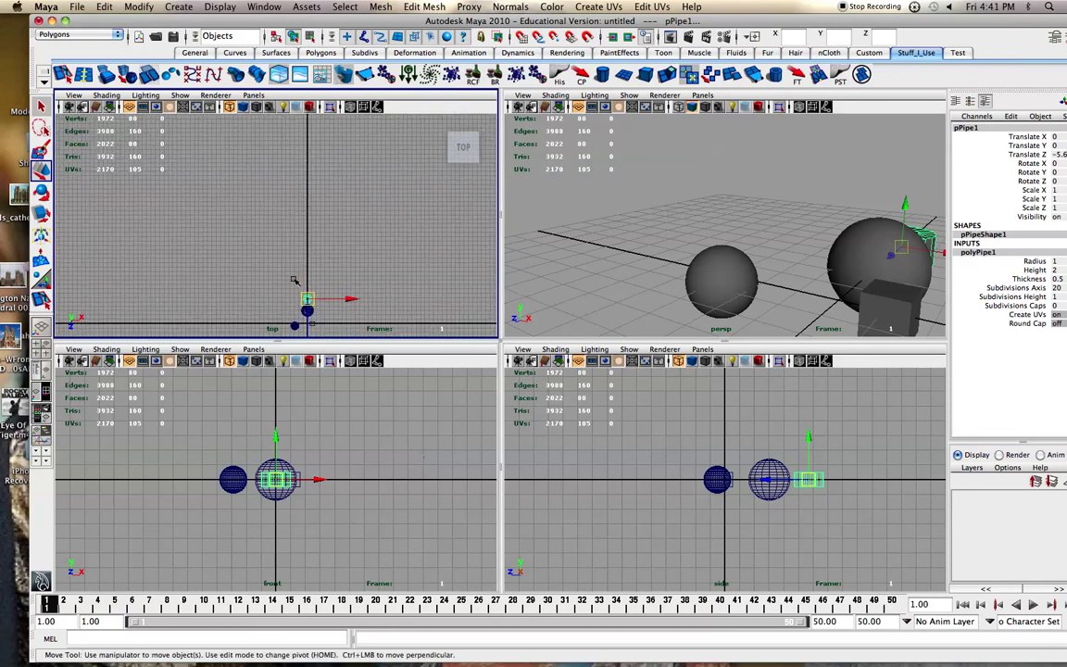